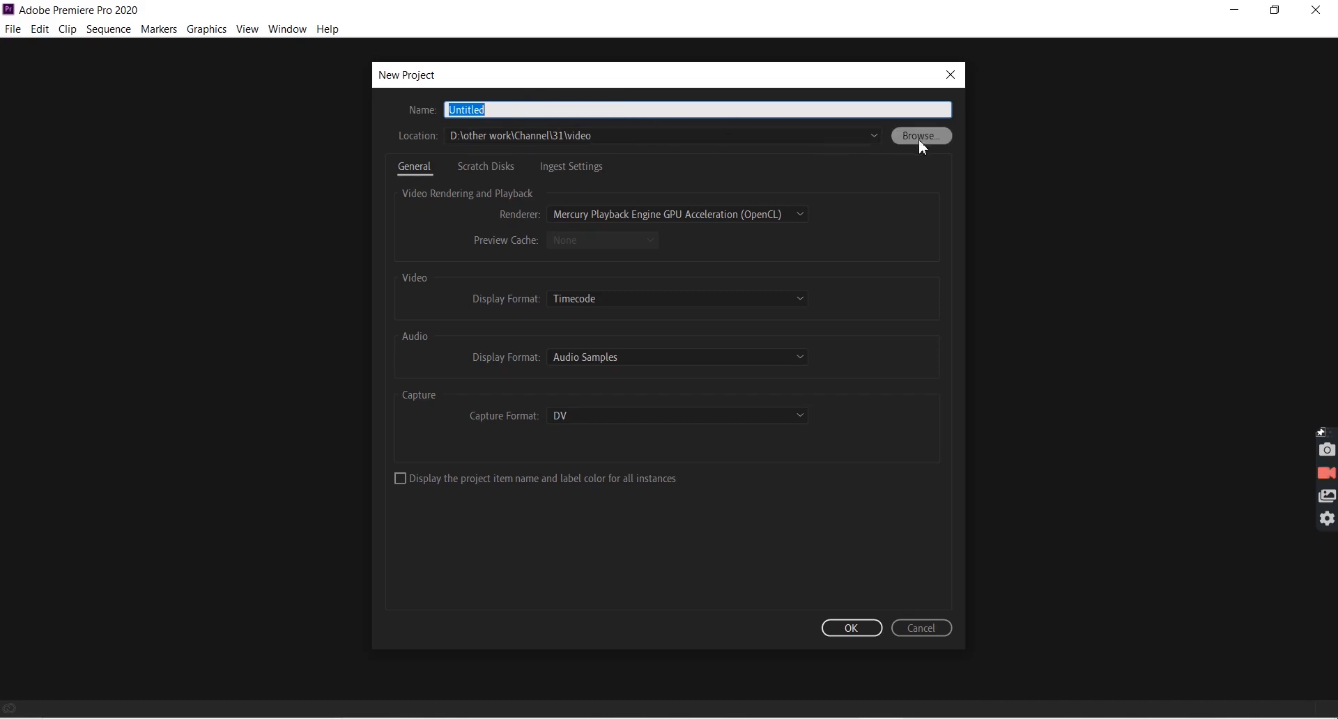
Create a new video project named "stop motion effect".
{"action": "type", "text": "stop motion effect"}
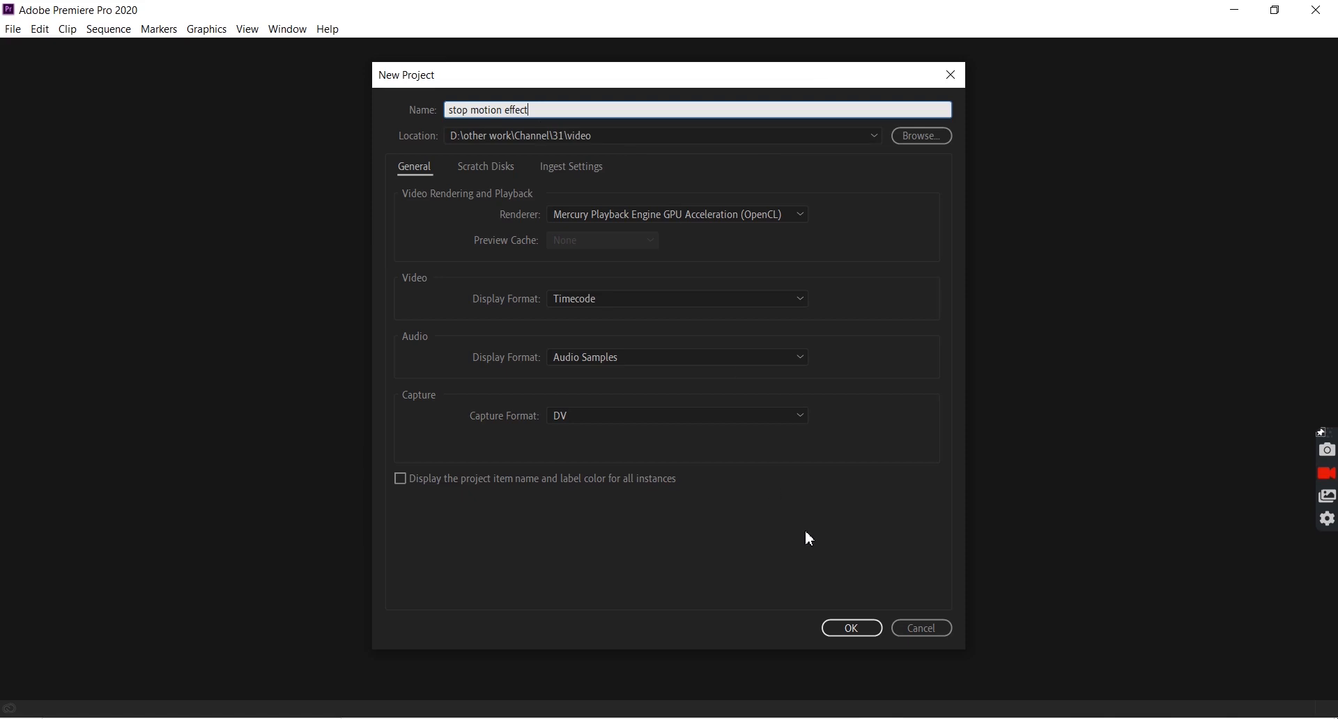
{"action": "left_click", "coordinate": [858, 633]}
{"action": "left_click", "coordinate": [103, 285]}
{"action": "left_click", "coordinate": [170, 539]}
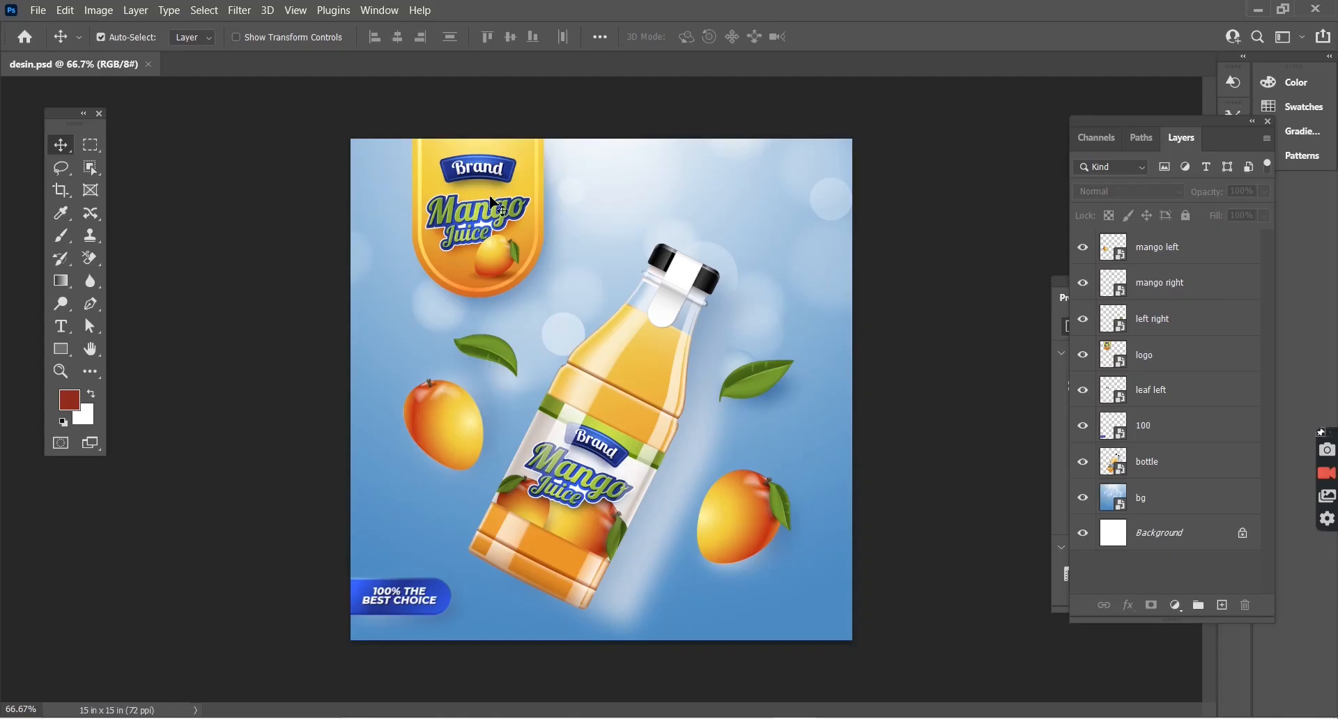
Switch to Photoshop and inspect which layers hold the logo, bottle, right leaf and right mango in desin.psd.
{"action": "left_click", "coordinate": [495, 203]}
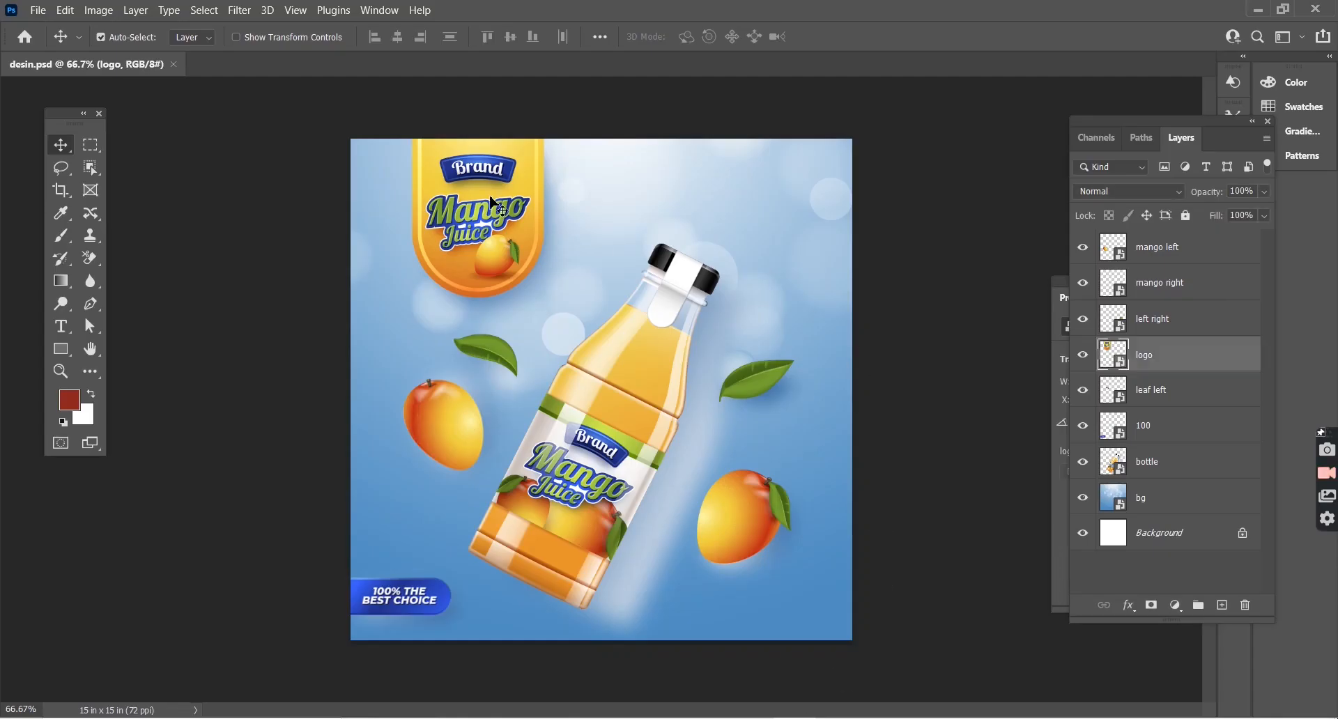
{"action": "left_click", "coordinate": [660, 355]}
{"action": "left_click", "coordinate": [774, 390]}
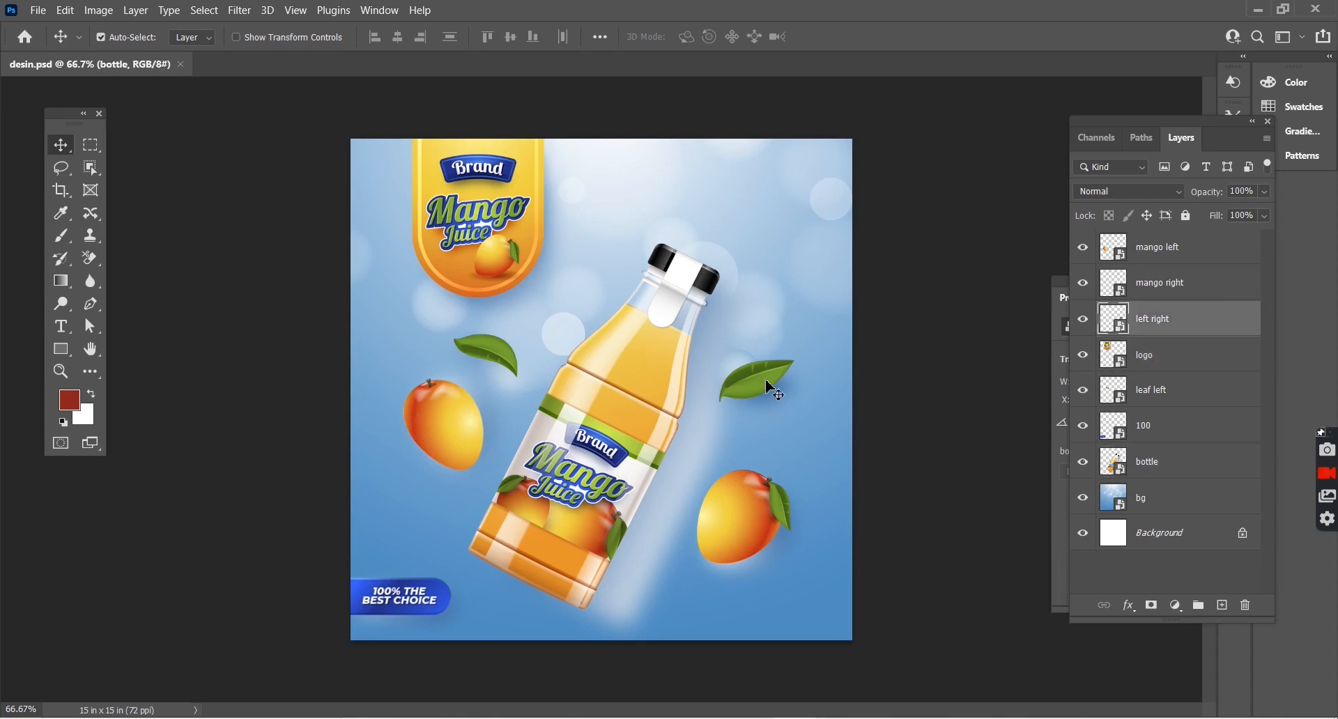
{"action": "left_click", "coordinate": [811, 517]}
{"action": "left_click", "coordinate": [765, 533]}
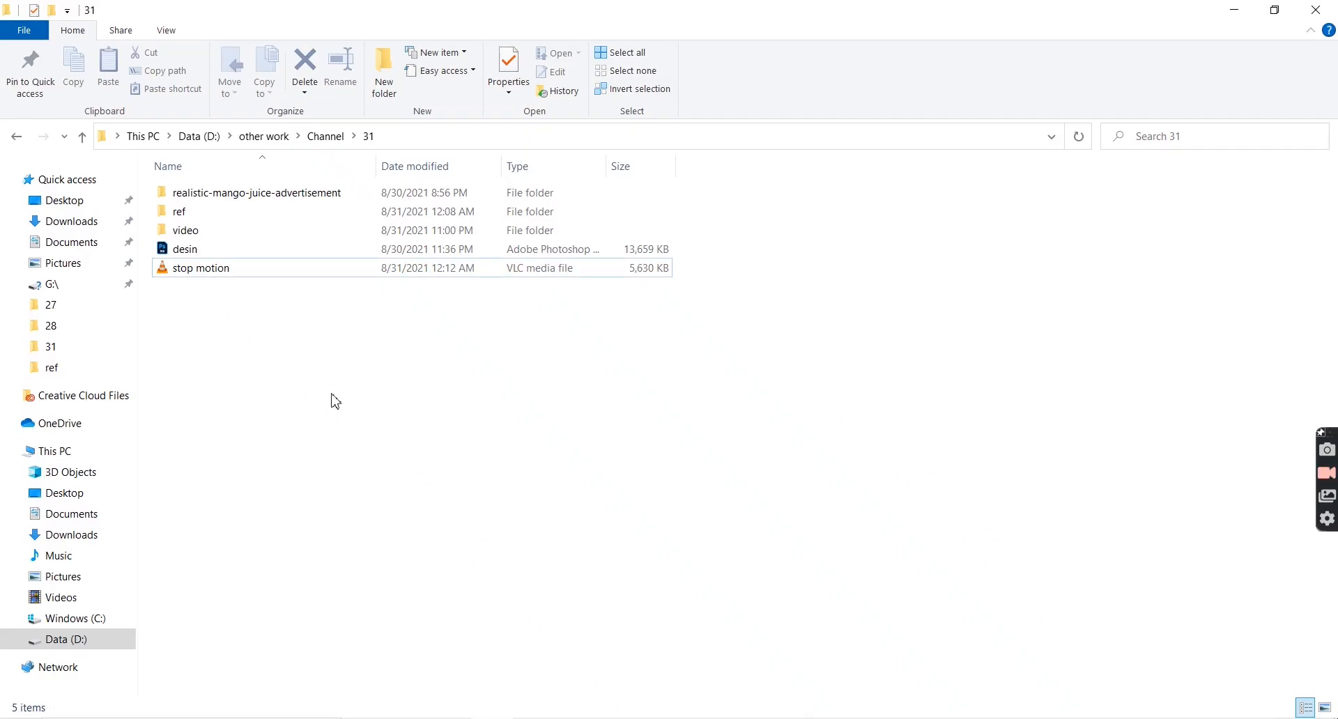
Open the ref folder in File Explorer and look through its exported image files.
{"action": "double_click", "coordinate": [200, 212]}
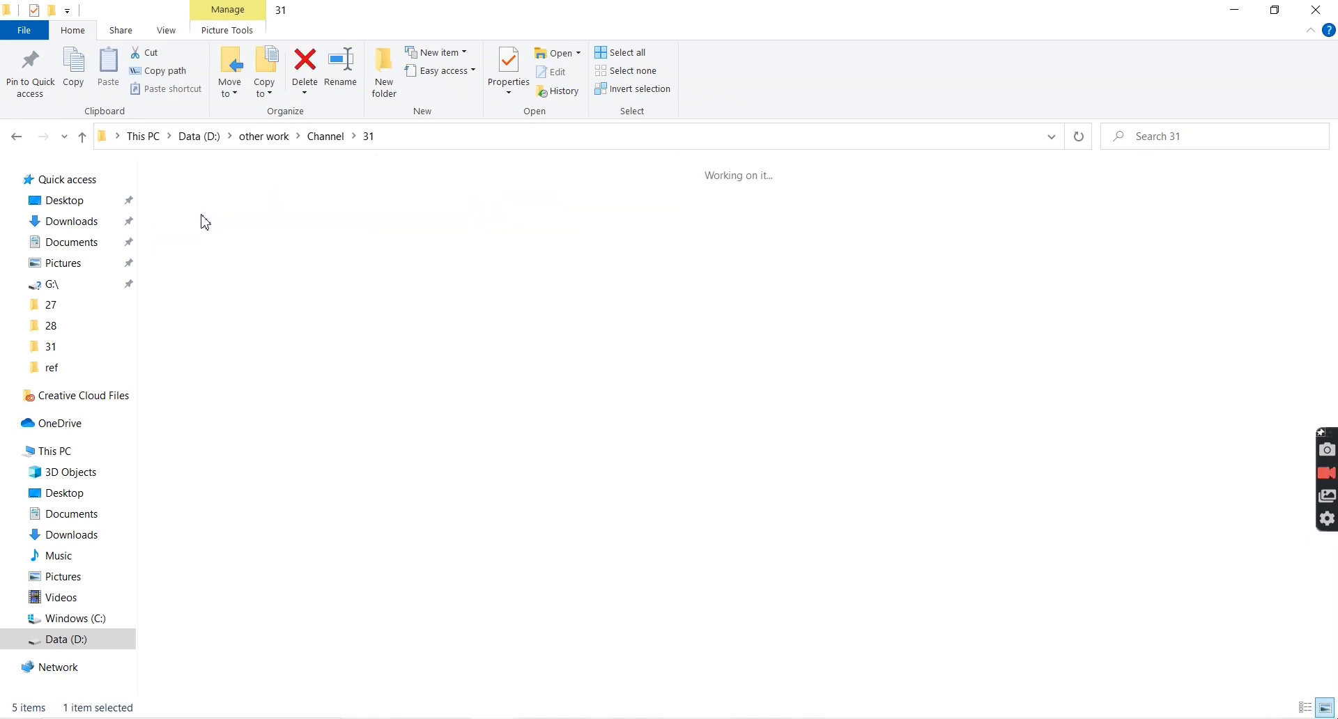
{"action": "key", "text": "Right"}
{"action": "key", "text": "Right"}
{"action": "key", "text": "Right"}
{"action": "key", "text": "Right"}
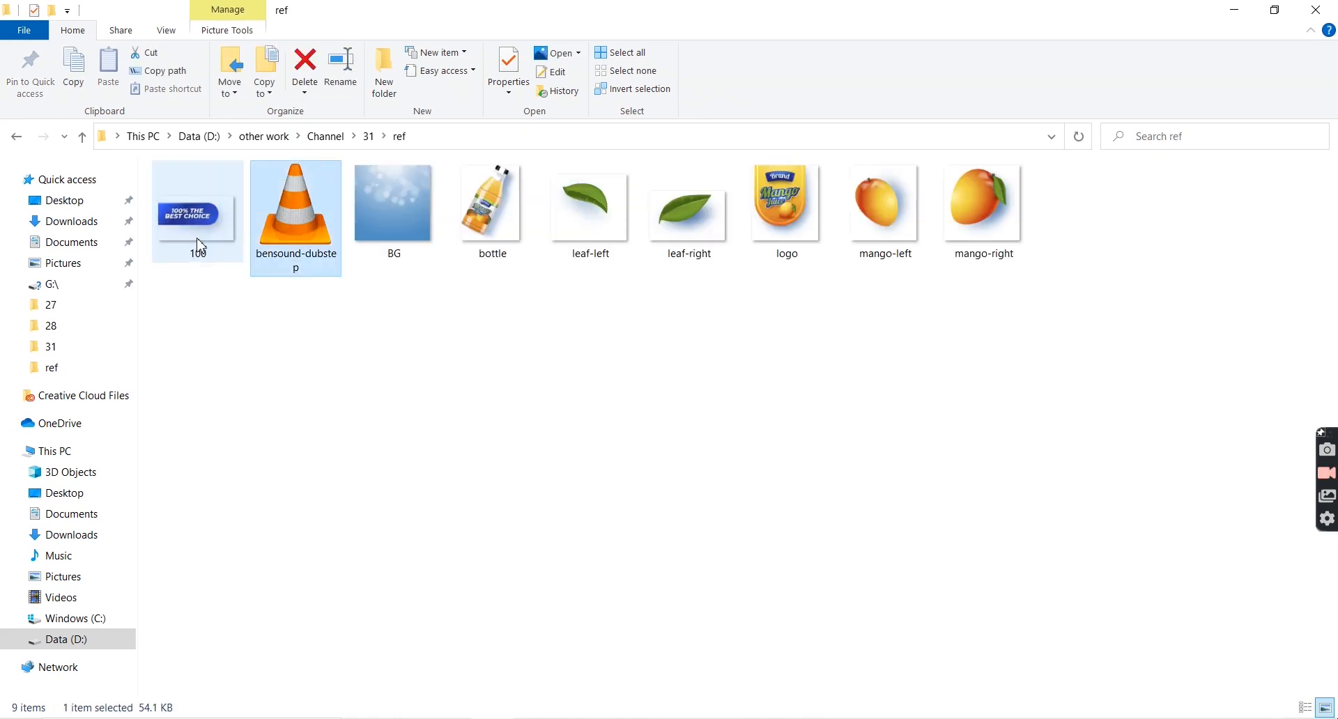
{"action": "key", "text": "Right"}
{"action": "key", "text": "Right"}
{"action": "key", "text": "Right"}
{"action": "key", "text": "Right"}
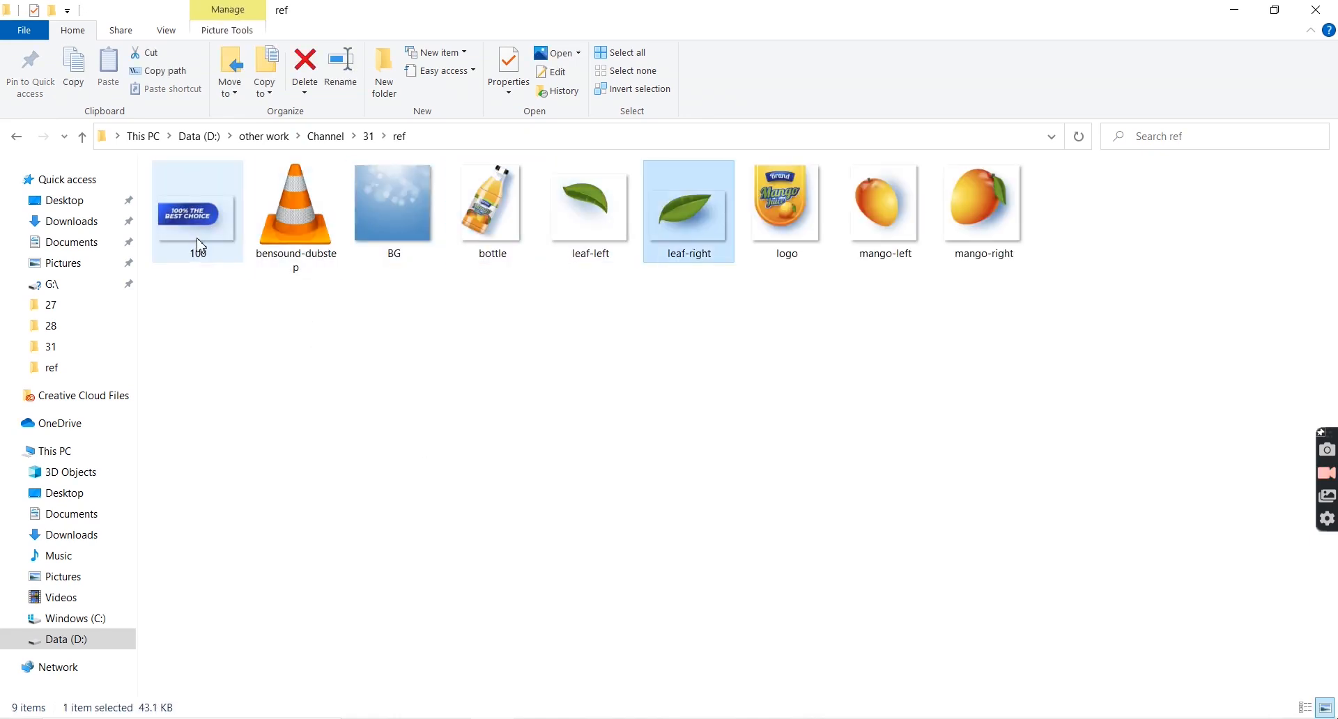
{"action": "key", "text": "Left"}
{"action": "key", "text": "Left"}
{"action": "key", "text": "Left"}
{"action": "key", "text": "Left"}
{"action": "key", "text": "Left"}
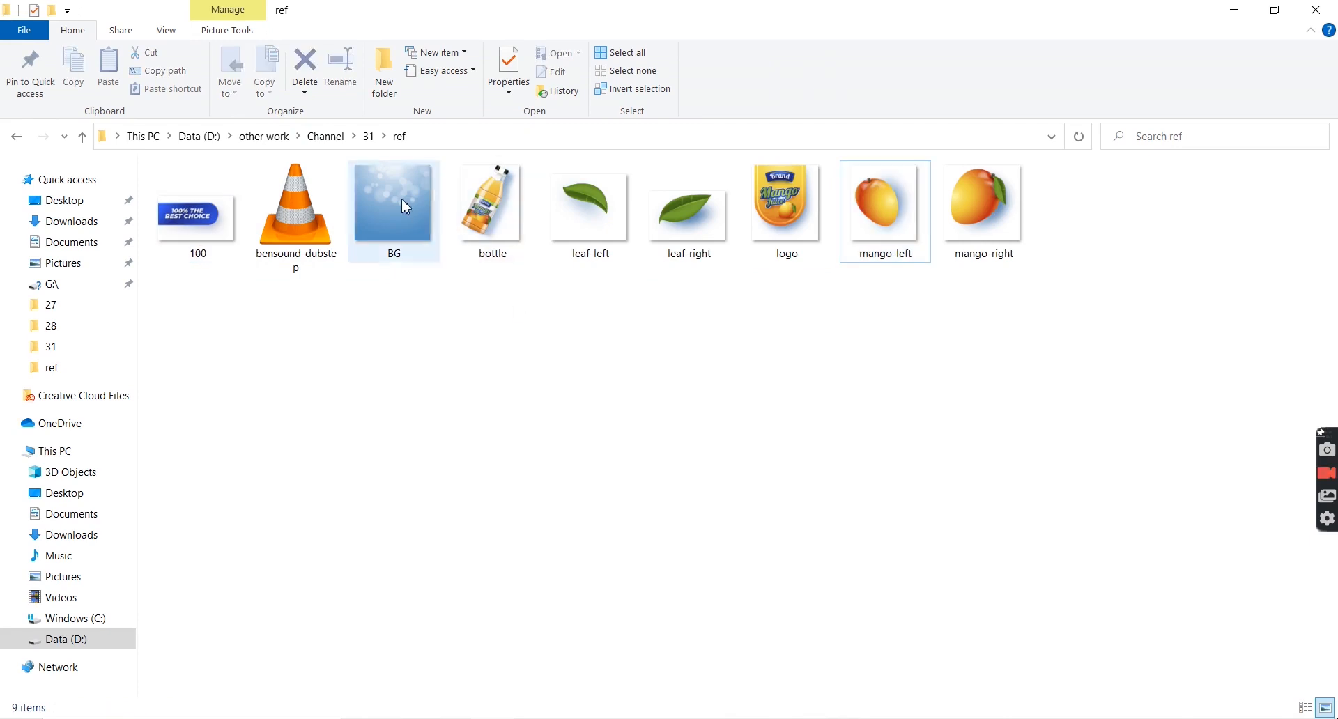
Import all eight images from the ref folder, leaving out bensound-dubstep, into the Premiere Pro project.
{"action": "left_click_drag", "start_coordinate": [1094, 214], "coordinate": [397, 290]}
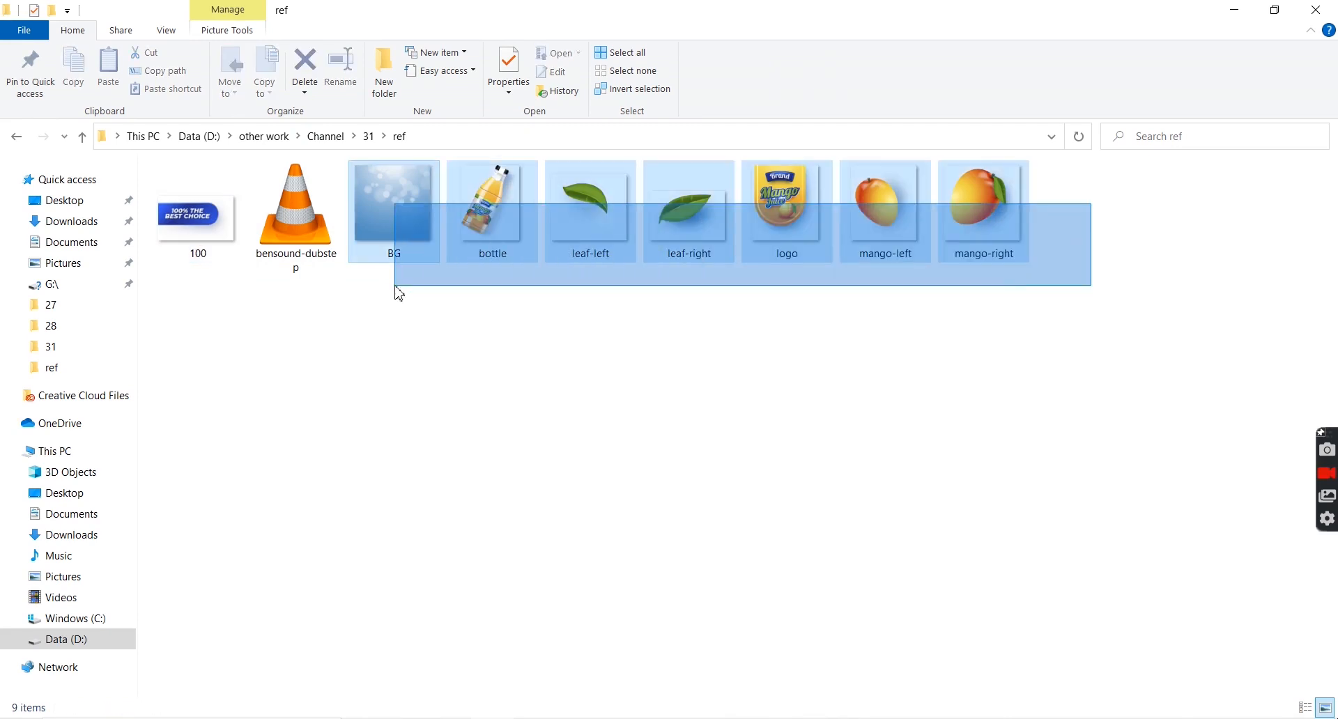
{"action": "left_click", "coordinate": [209, 243], "text": "ctrl"}
{"action": "left_click_drag", "start_coordinate": [399, 211], "coordinate": [147, 533]}
{"action": "key", "text": "alt+Tab"}
{"action": "key", "text": "alt+Tab"}
{"action": "key", "text": "alt+Tab"}
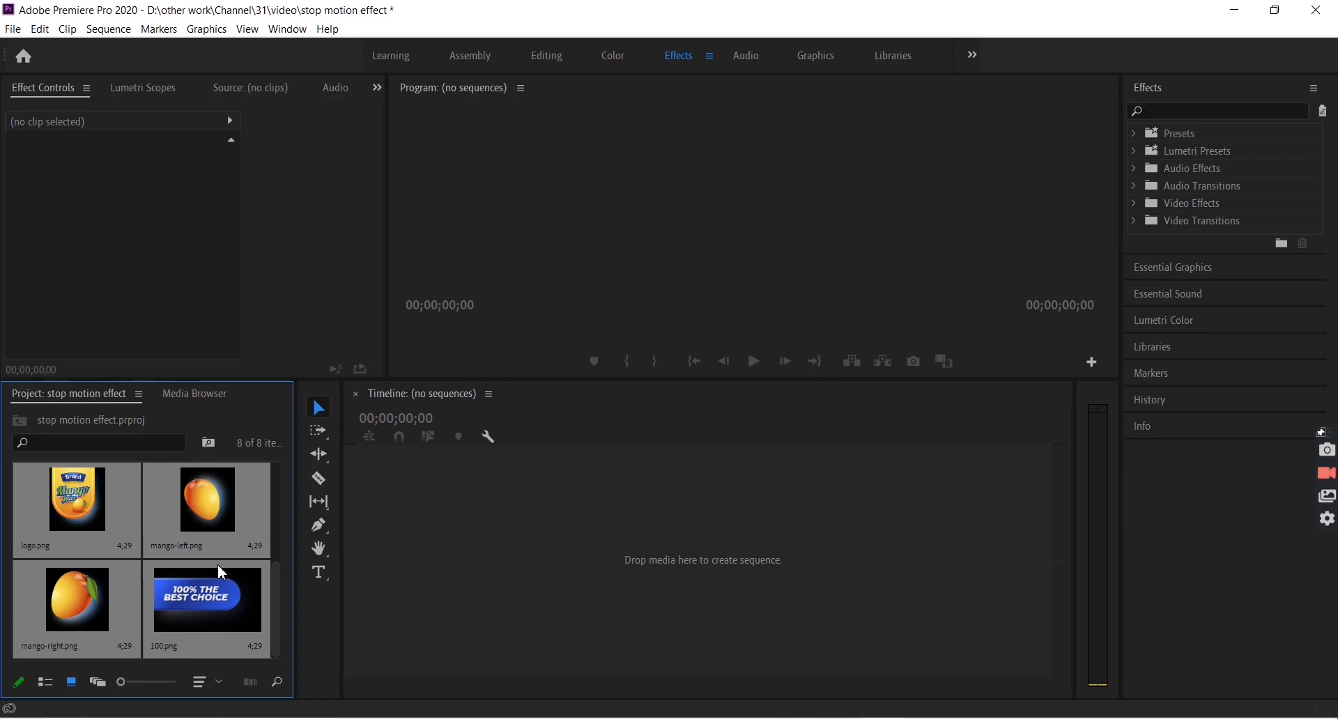
Create a new sequence from BG.jpg with the background at the start of the timeline.
{"action": "left_click", "coordinate": [440, 577]}
{"action": "left_click", "coordinate": [201, 578]}
{"action": "scroll", "coordinate": [201, 578], "scroll_direction": "up", "scroll_amount": 5}
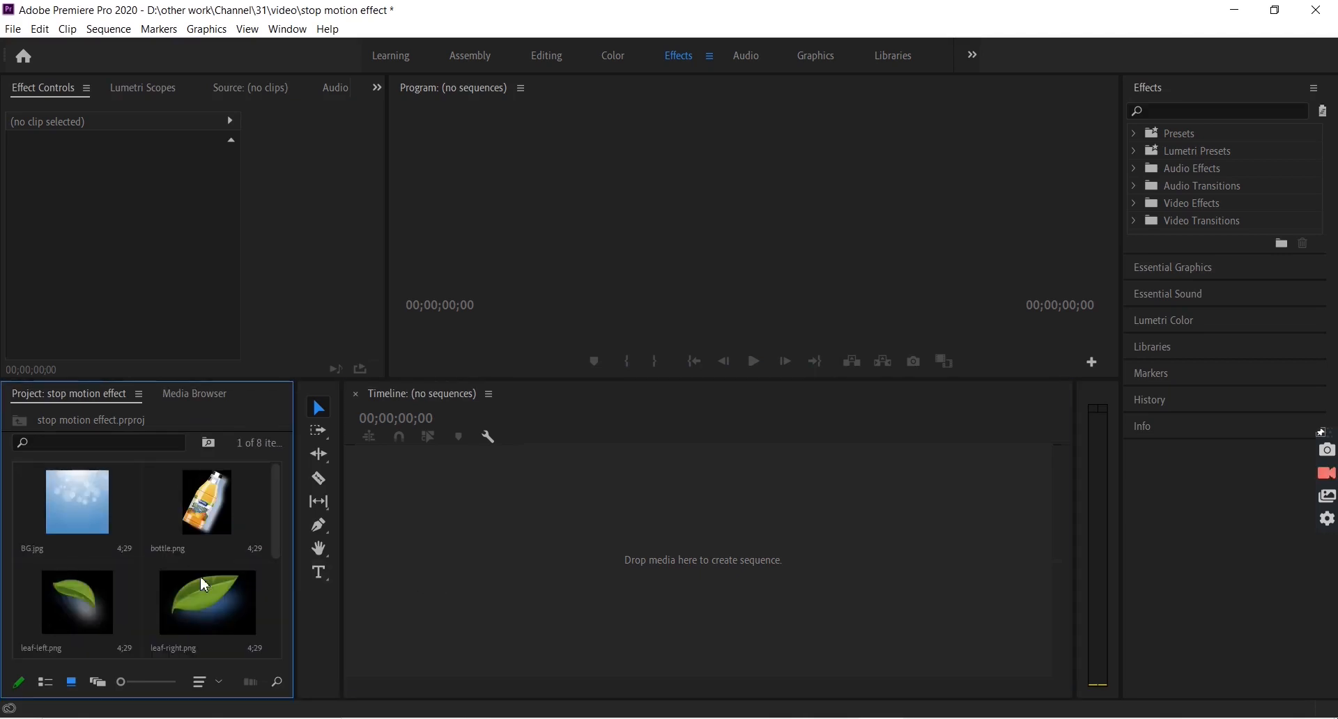
{"action": "left_click", "coordinate": [102, 537]}
{"action": "left_click_drag", "start_coordinate": [514, 531], "coordinate": [526, 525]}
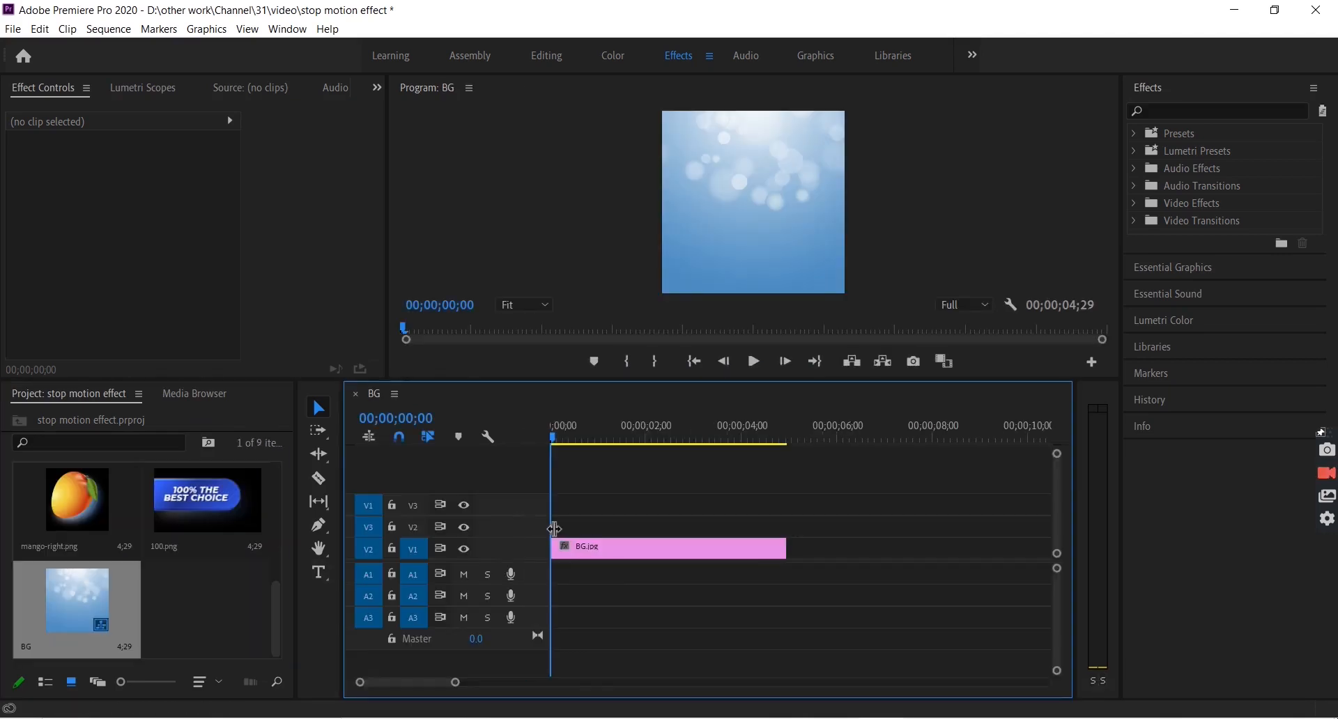
Place bottle.png on track V2 above the background and move the bottle to about position 612, 633 in the frame.
{"action": "left_click", "coordinate": [170, 551]}
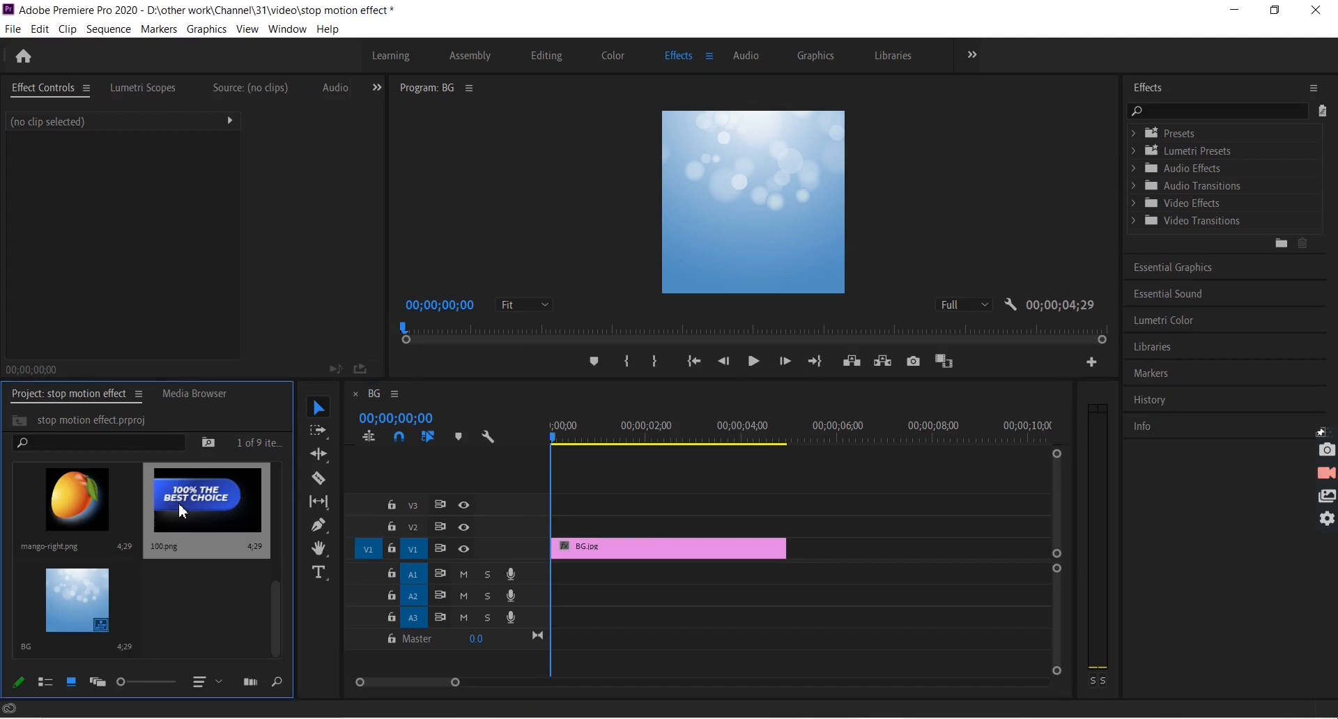
{"action": "left_click", "coordinate": [89, 534]}
{"action": "scroll", "coordinate": [93, 533], "scroll_direction": "up", "scroll_amount": 1}
{"action": "left_click", "coordinate": [195, 523]}
{"action": "left_click_drag", "start_coordinate": [276, 570], "coordinate": [531, 527]}
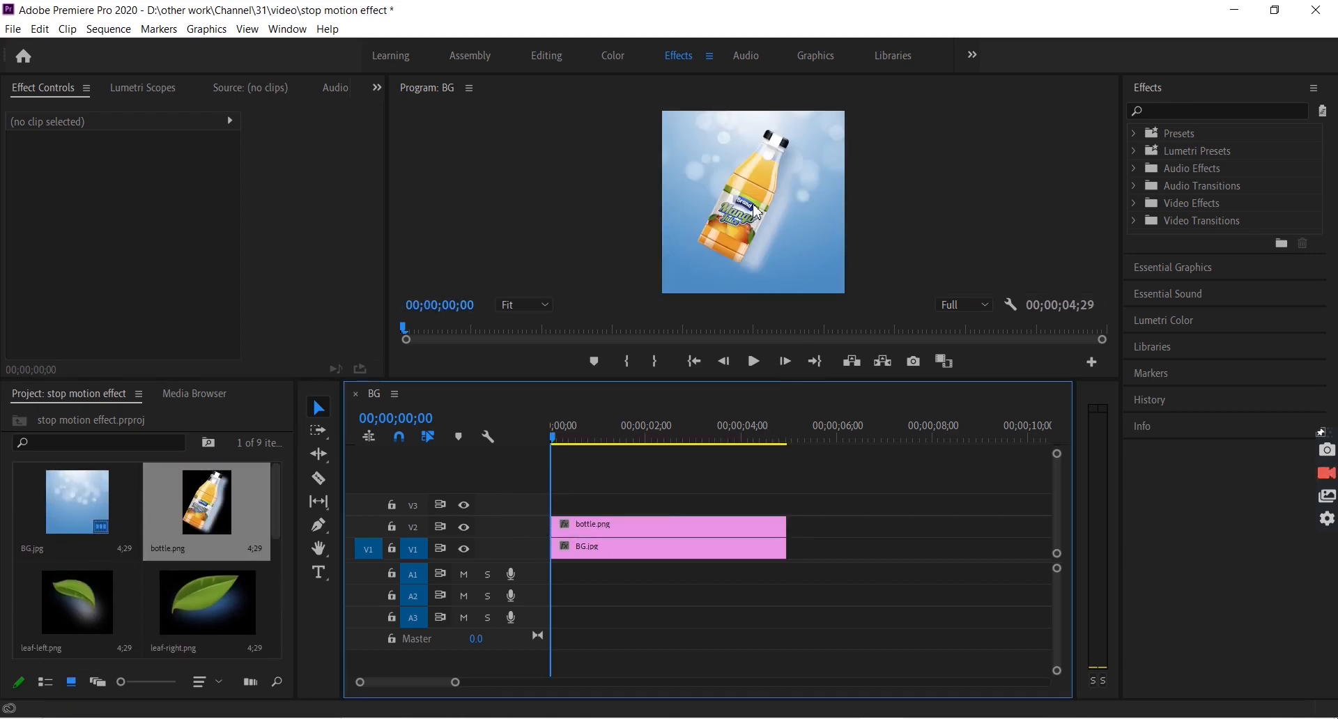
{"action": "left_click", "coordinate": [770, 187]}
{"action": "left_click_drag", "start_coordinate": [764, 193], "coordinate": [777, 211]}
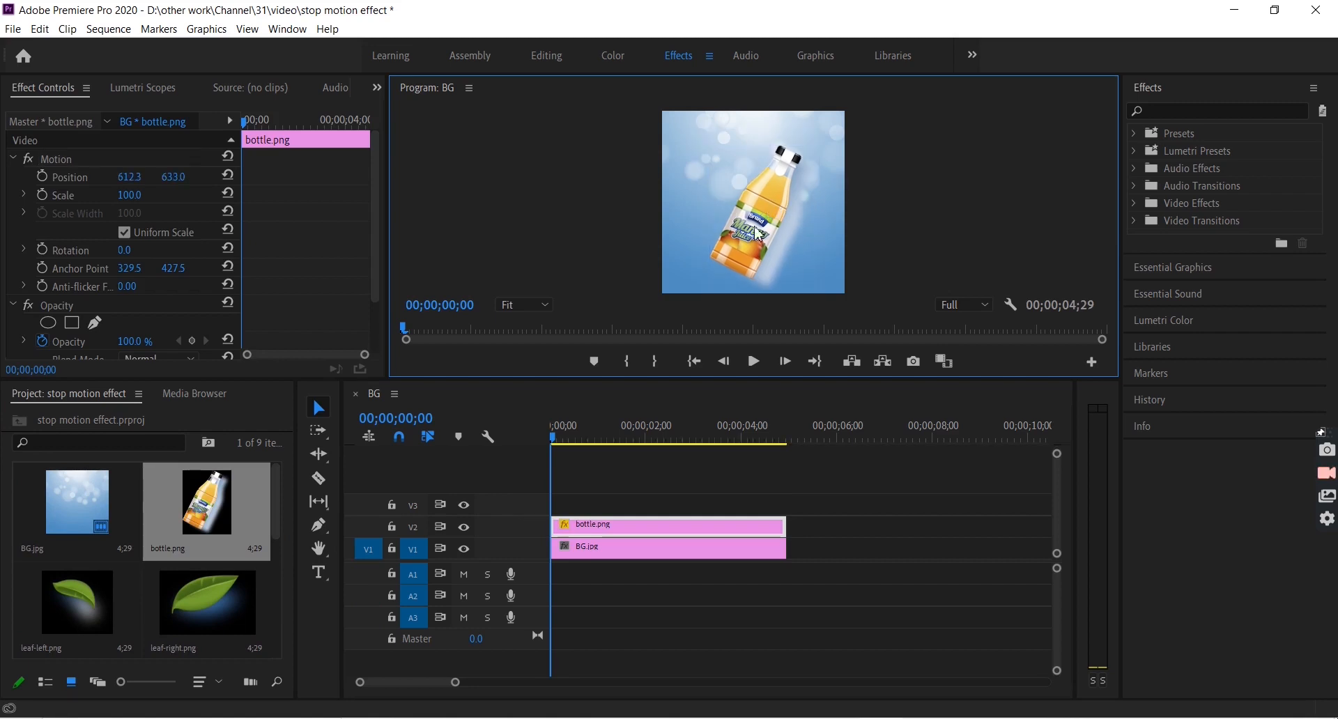
Place logo.png on track V3 and move it to the frame's upper-left corner at about position 225, 199.
{"action": "left_click", "coordinate": [193, 603]}
{"action": "scroll", "coordinate": [193, 603], "scroll_direction": "down", "scroll_amount": 2}
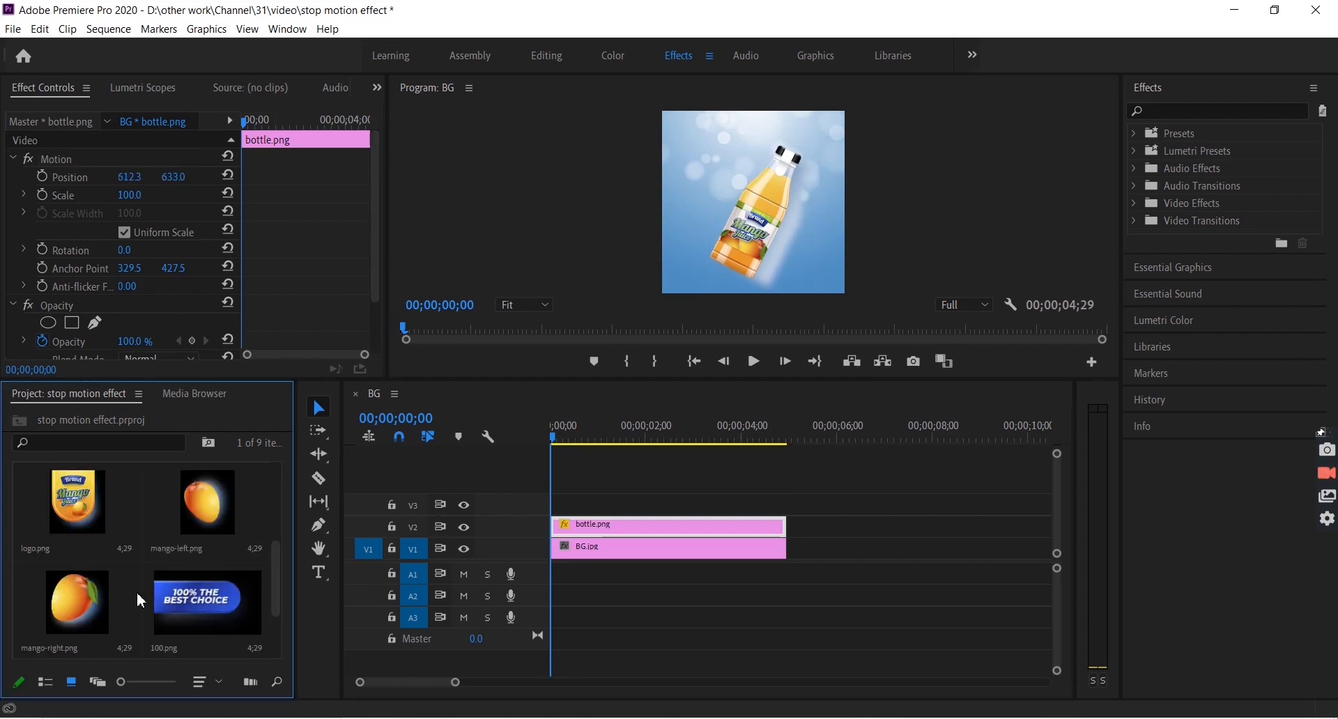
{"action": "left_click", "coordinate": [83, 503]}
{"action": "left_click_drag", "start_coordinate": [436, 496], "coordinate": [558, 503]}
{"action": "left_click", "coordinate": [748, 208]}
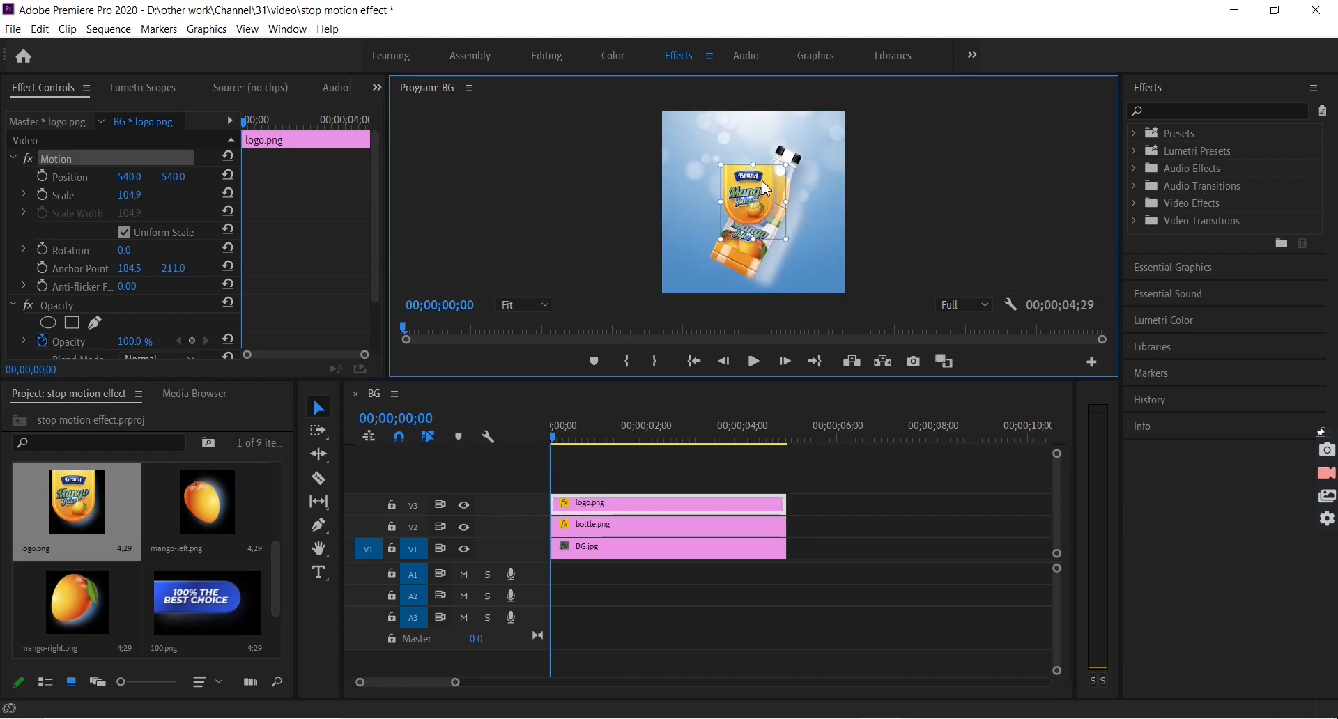
{"action": "left_click_drag", "start_coordinate": [756, 183], "coordinate": [707, 134]}
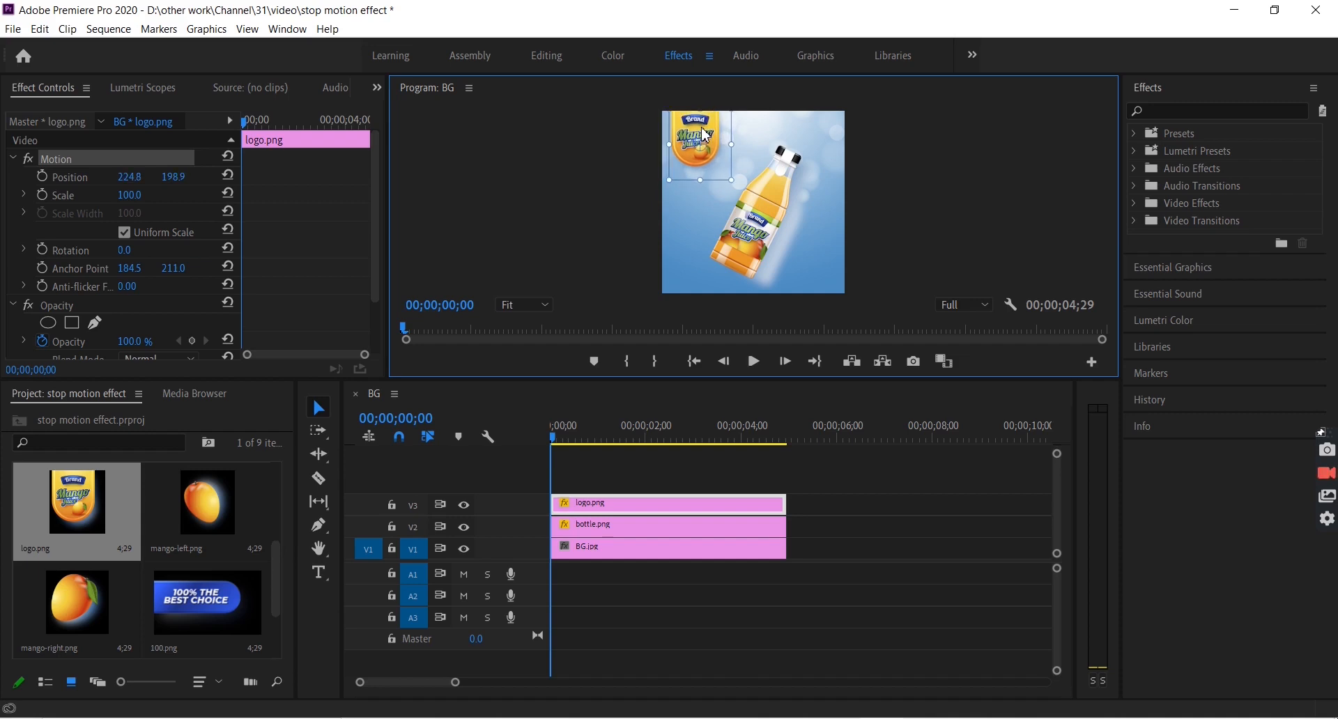
{"action": "left_click", "coordinate": [777, 164]}
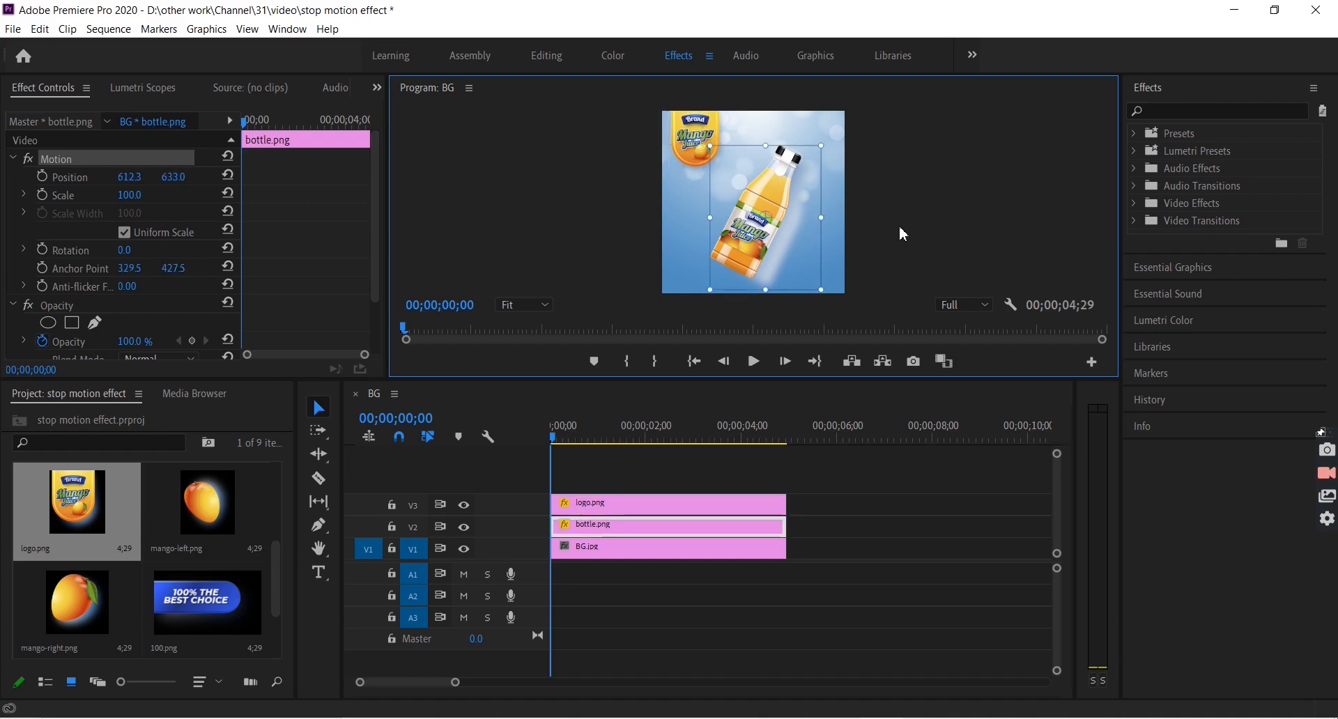
Place mango-right.png on a new track V4 and move it beside the bottle at about position 860, 829.
{"action": "left_click", "coordinate": [197, 516]}
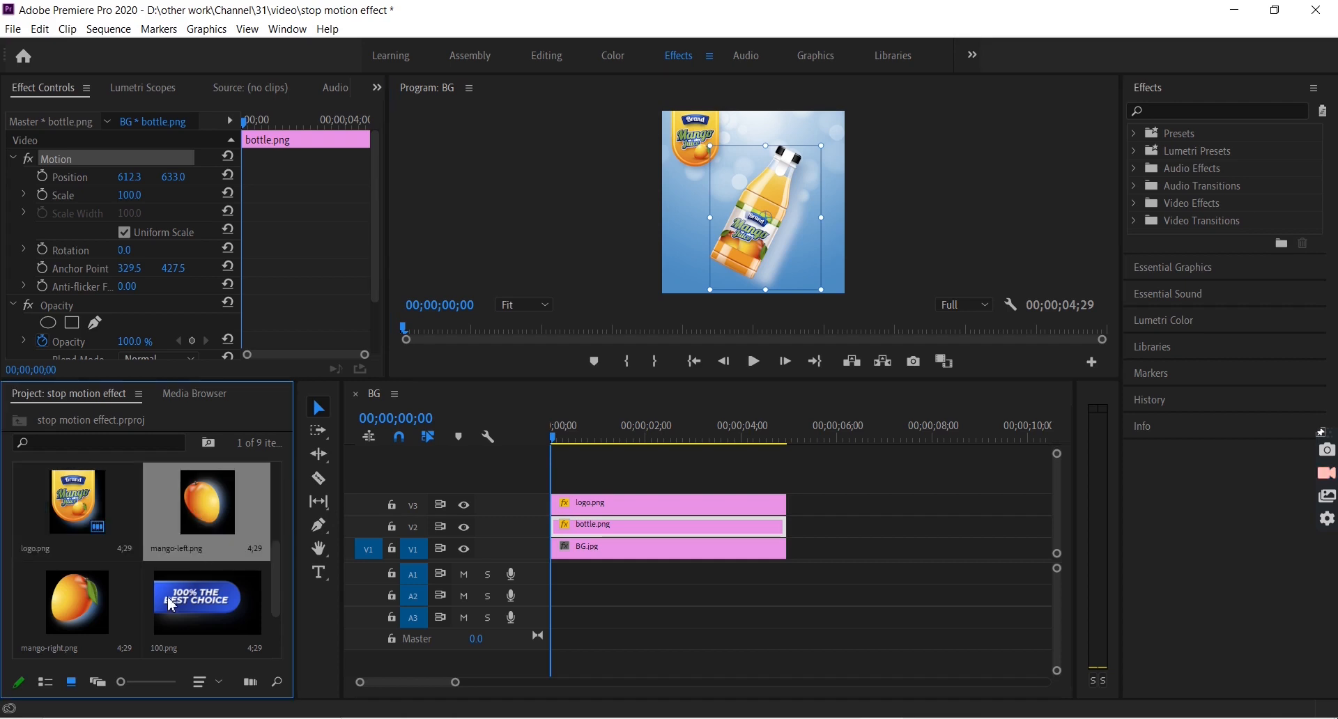
{"action": "left_click", "coordinate": [82, 621]}
{"action": "left_click_drag", "start_coordinate": [80, 611], "coordinate": [586, 470]}
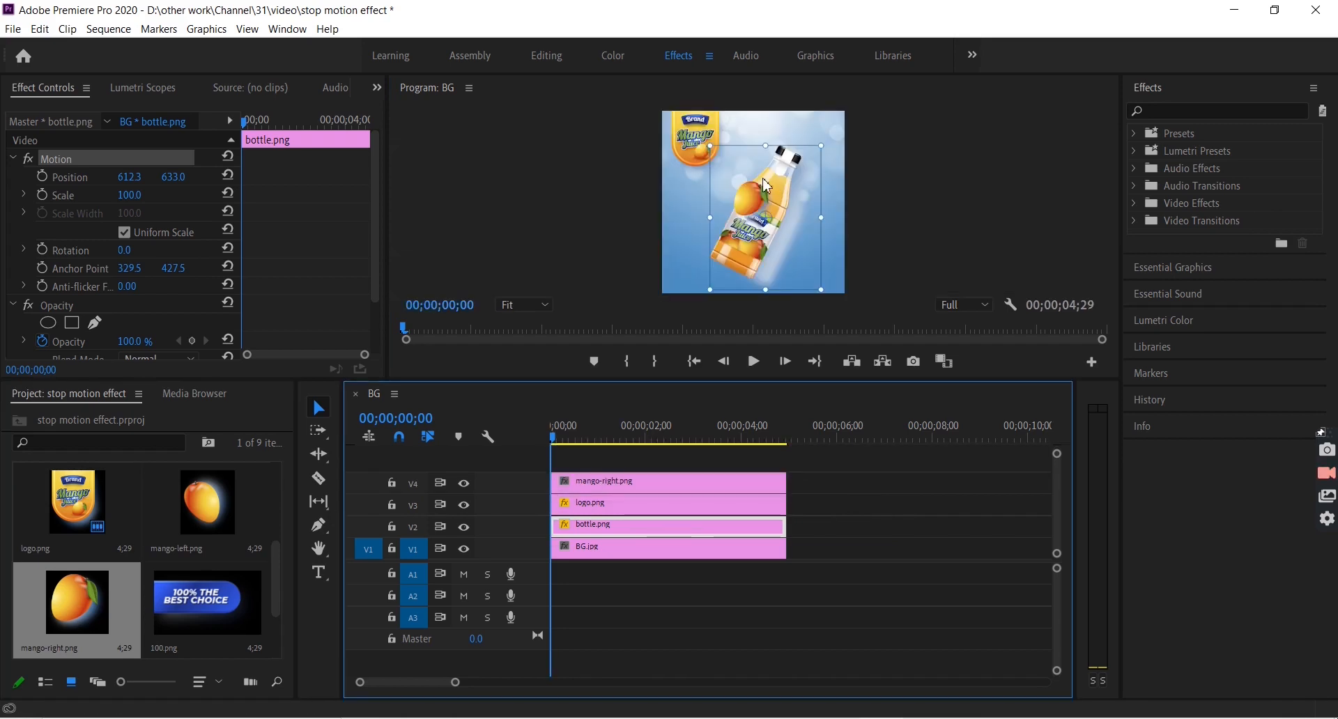
{"action": "left_click_drag", "start_coordinate": [766, 214], "coordinate": [768, 216]}
{"action": "key", "text": "ctrl+z"}
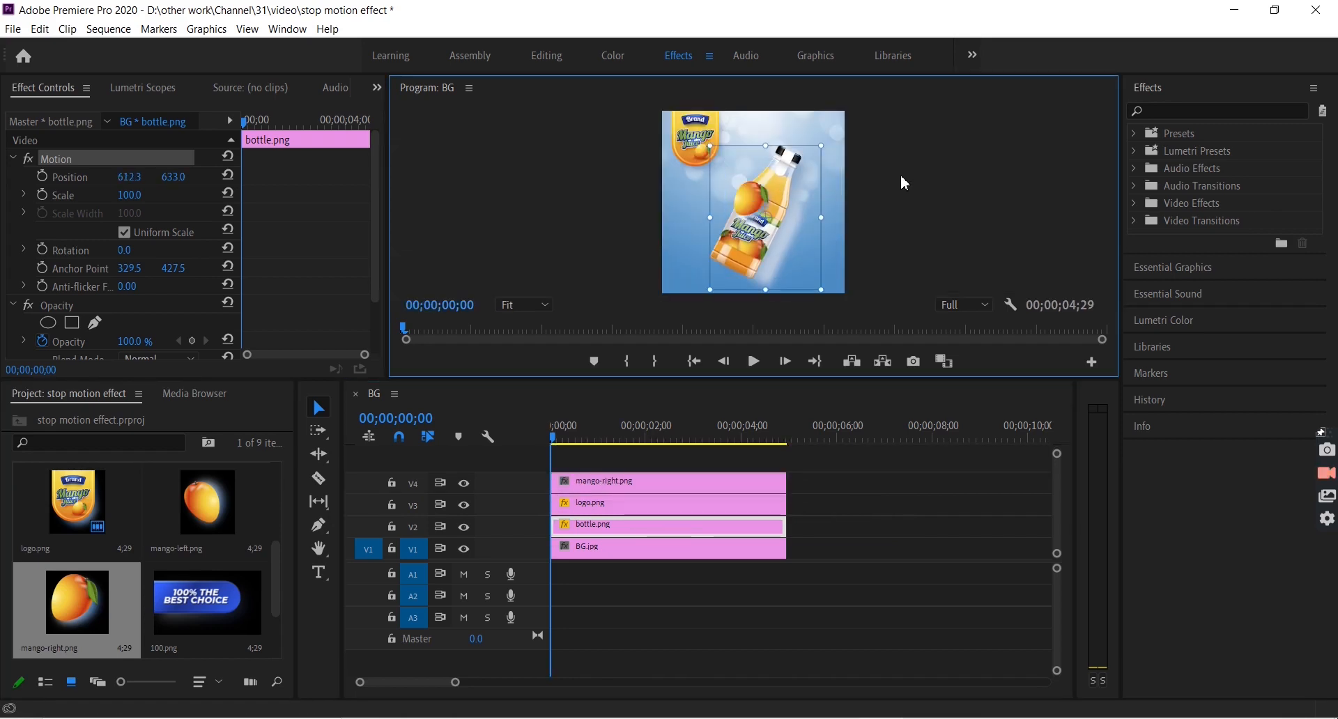
{"action": "left_click", "coordinate": [892, 179]}
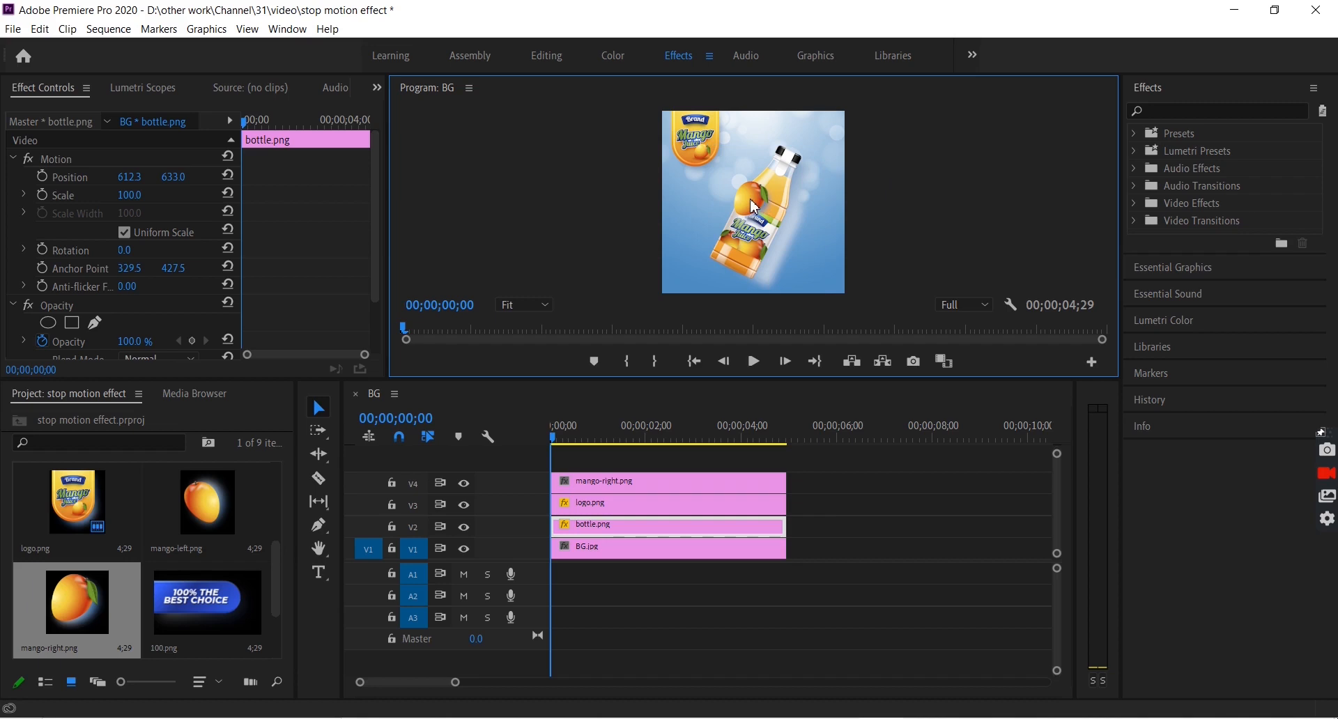
{"action": "left_click", "coordinate": [755, 207]}
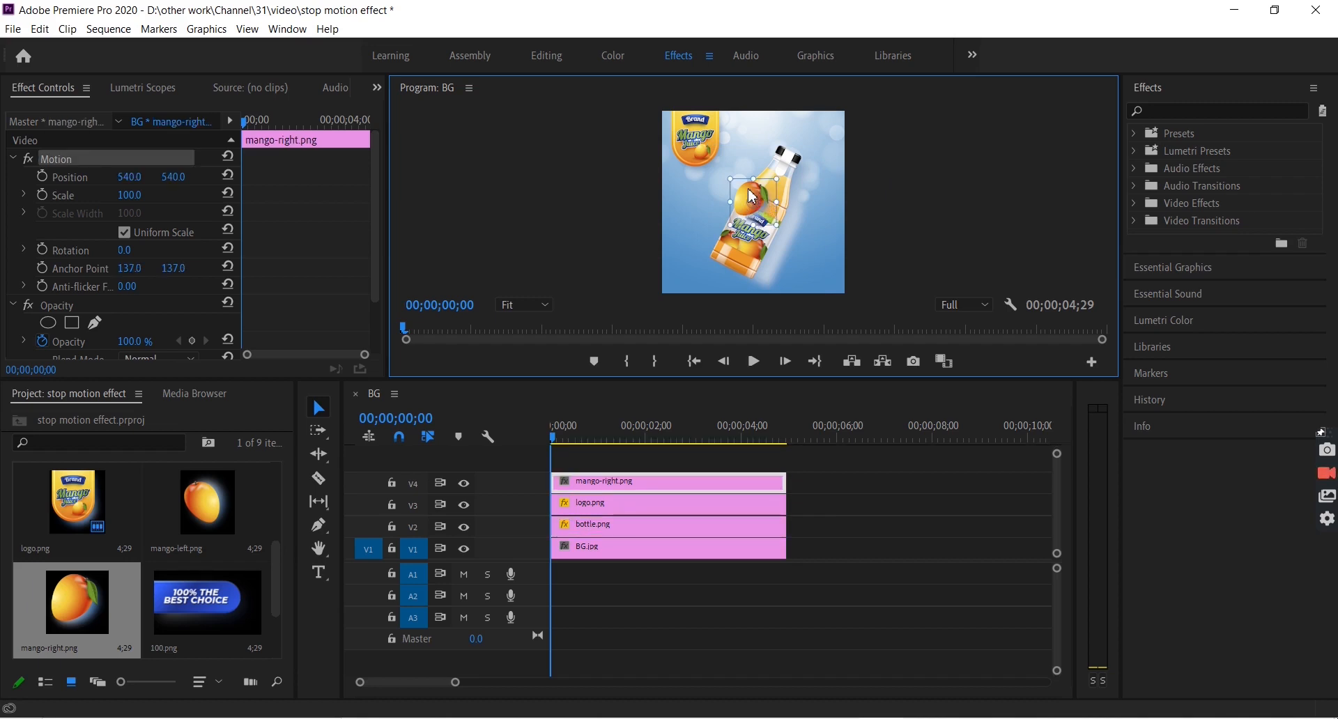
{"action": "left_click_drag", "start_coordinate": [758, 205], "coordinate": [806, 245]}
{"action": "left_click", "coordinate": [869, 248]}
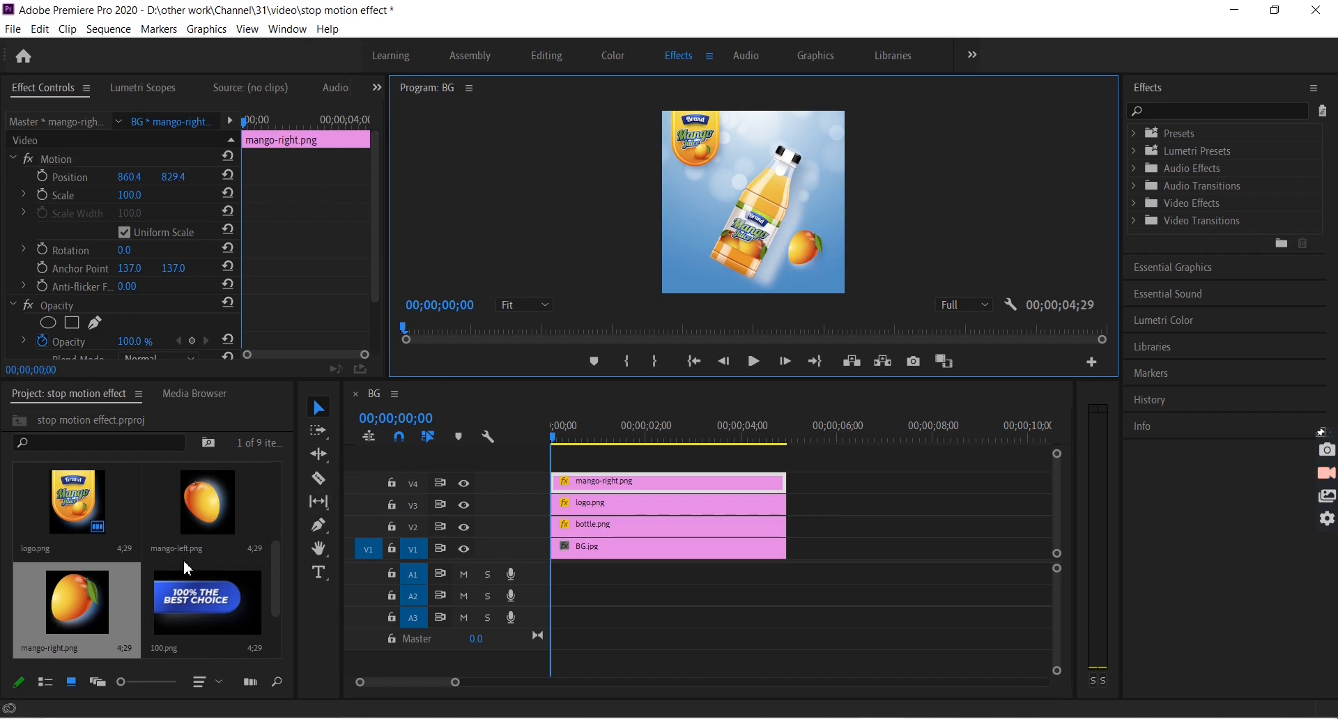
Place mango-left.png on a new track V5 and move it beside the bottle at about position 240, 633.
{"action": "left_click", "coordinate": [186, 526]}
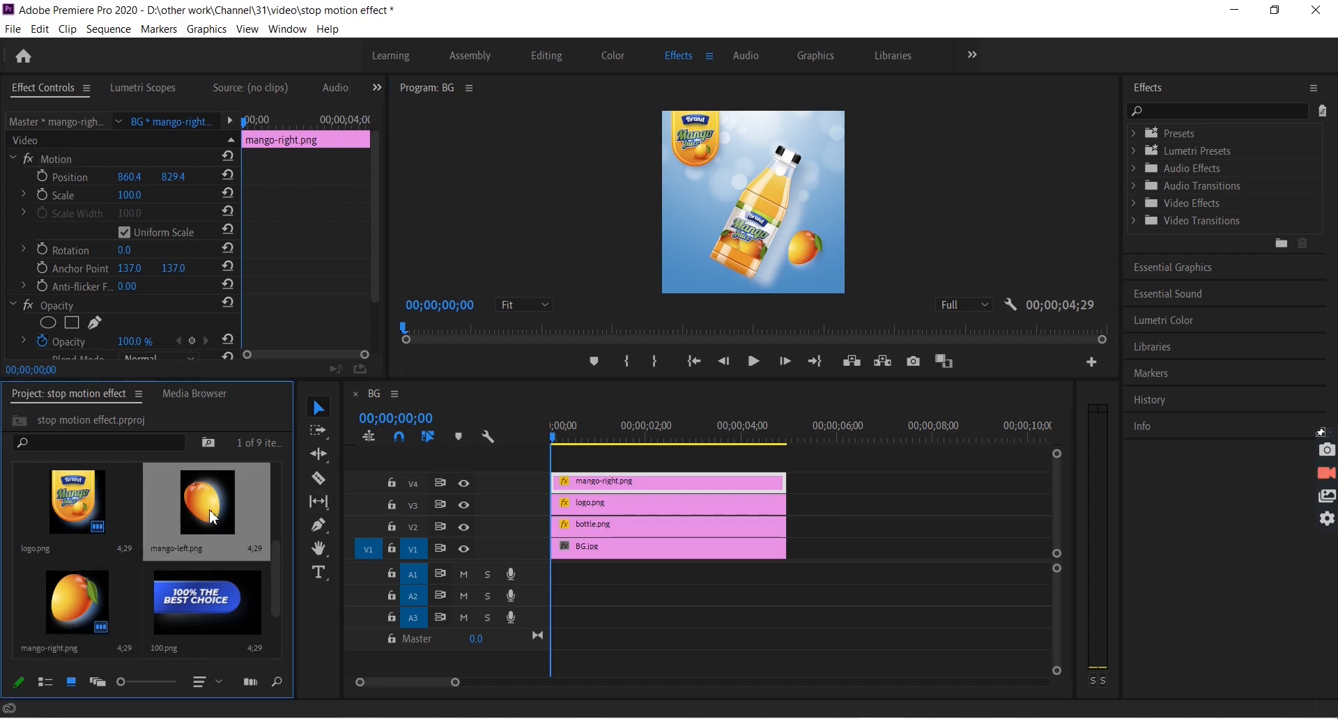
{"action": "left_click_drag", "start_coordinate": [631, 347], "coordinate": [557, 457]}
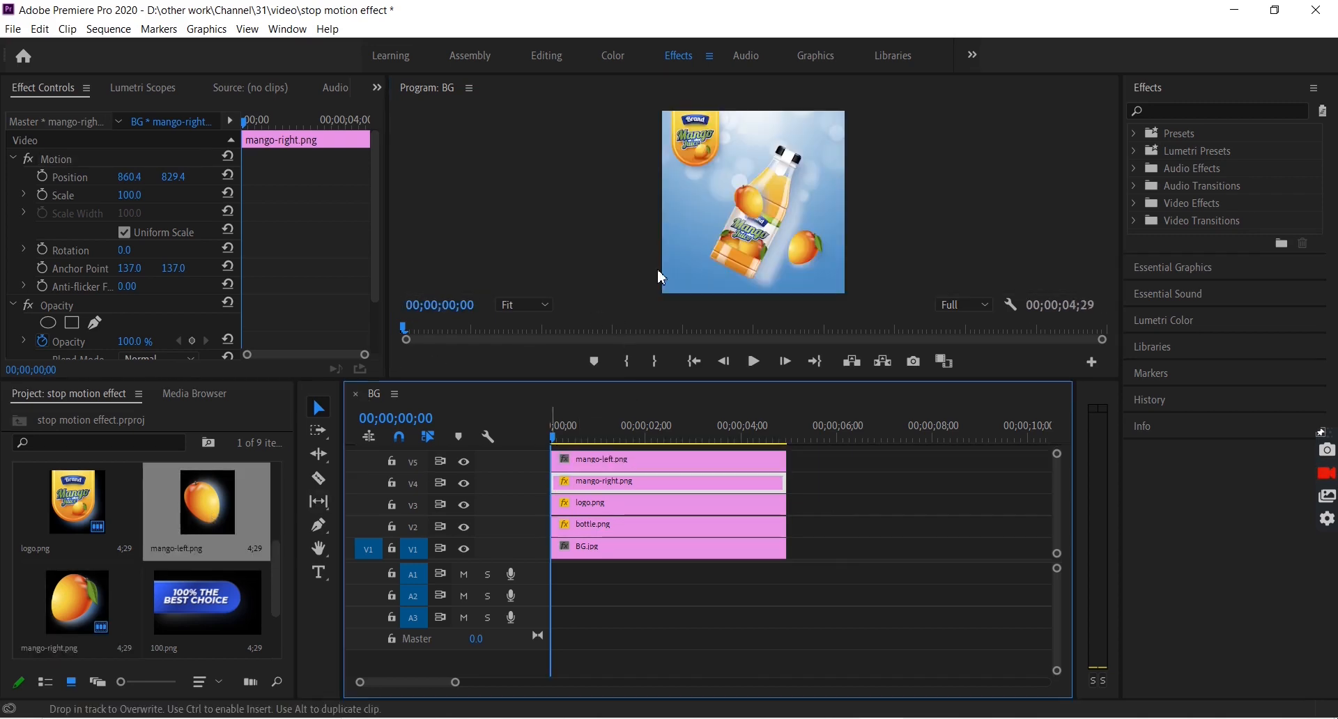
{"action": "left_click", "coordinate": [750, 203]}
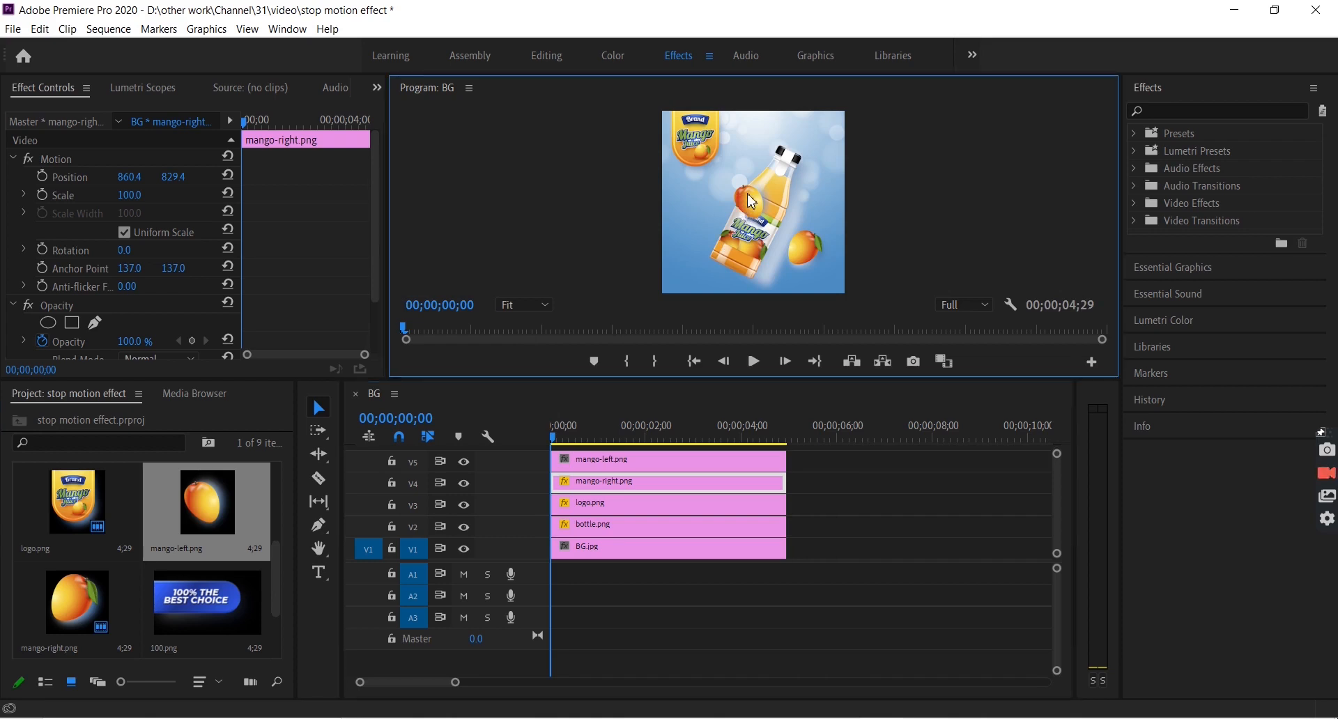
{"action": "left_click", "coordinate": [752, 202]}
{"action": "left_click_drag", "start_coordinate": [755, 225], "coordinate": [711, 240]}
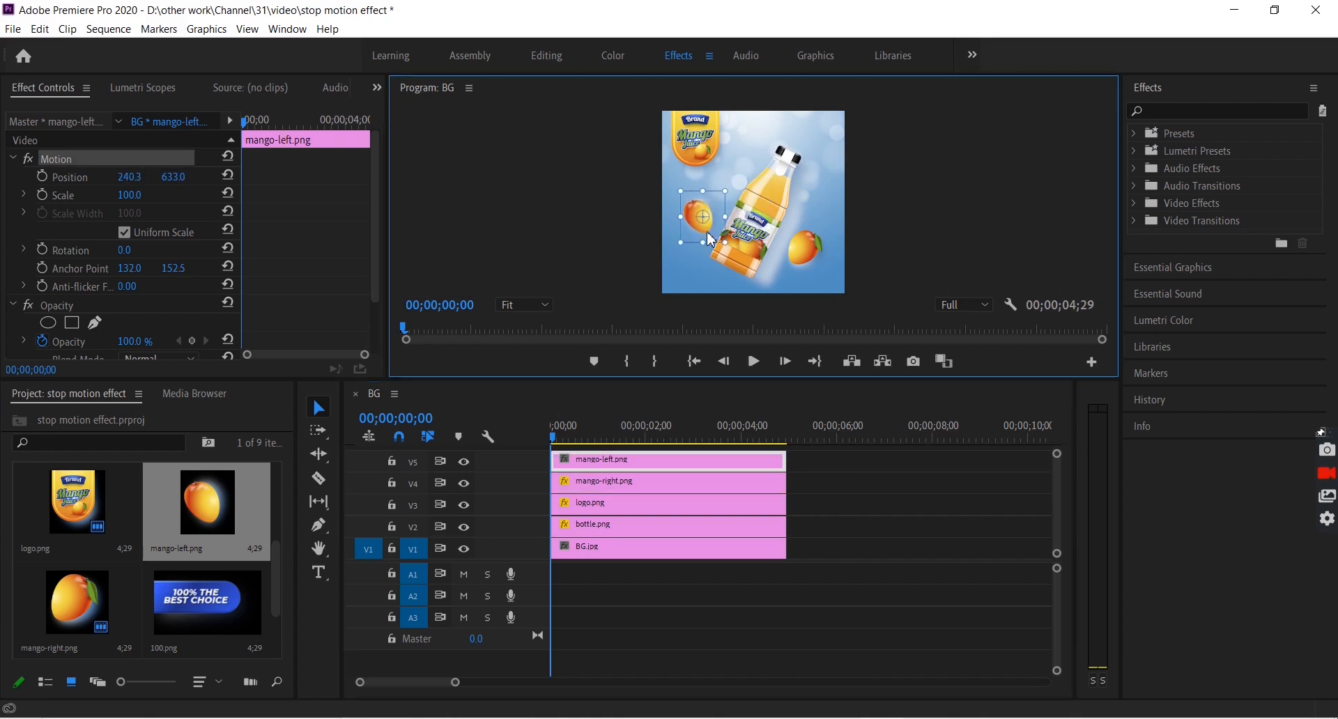
{"action": "left_click", "coordinate": [932, 214]}
Enlarge the timeline area and place 100.png on a new track V6 above the left mango.
{"action": "scroll", "coordinate": [247, 553], "scroll_direction": "down", "scroll_amount": 1}
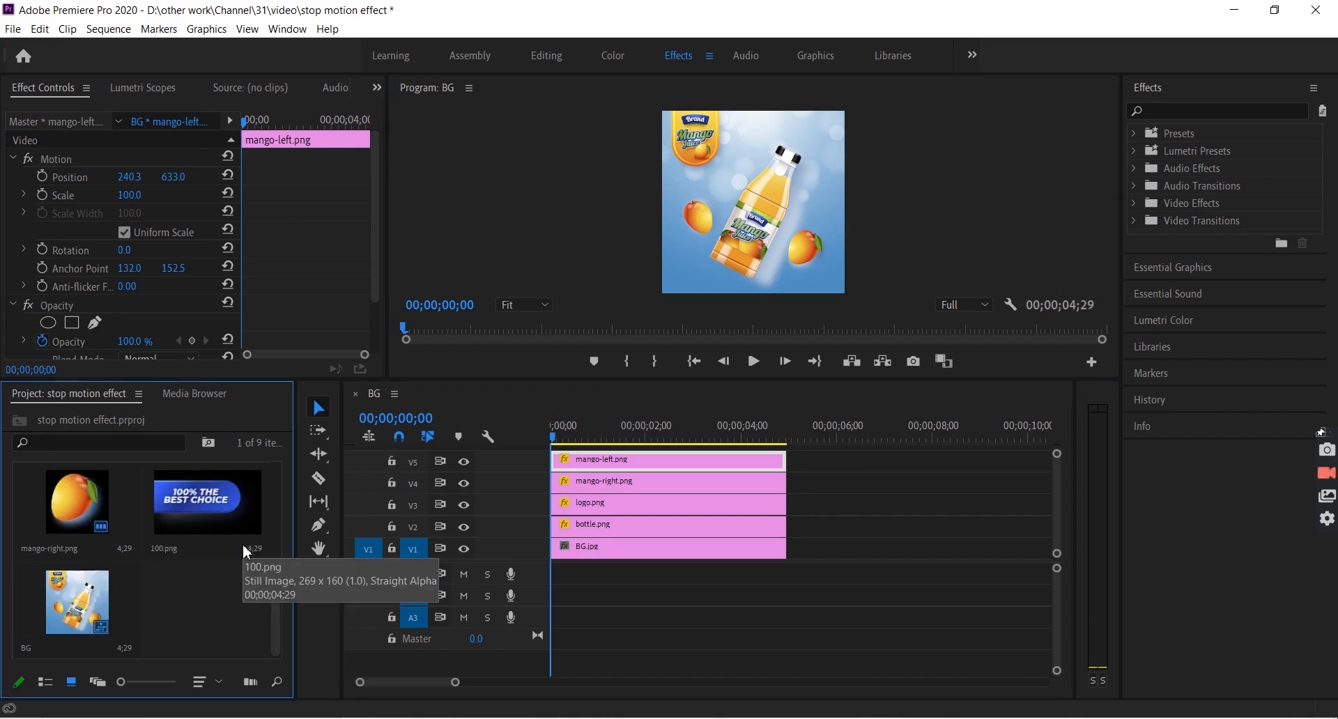
{"action": "left_click", "coordinate": [216, 514]}
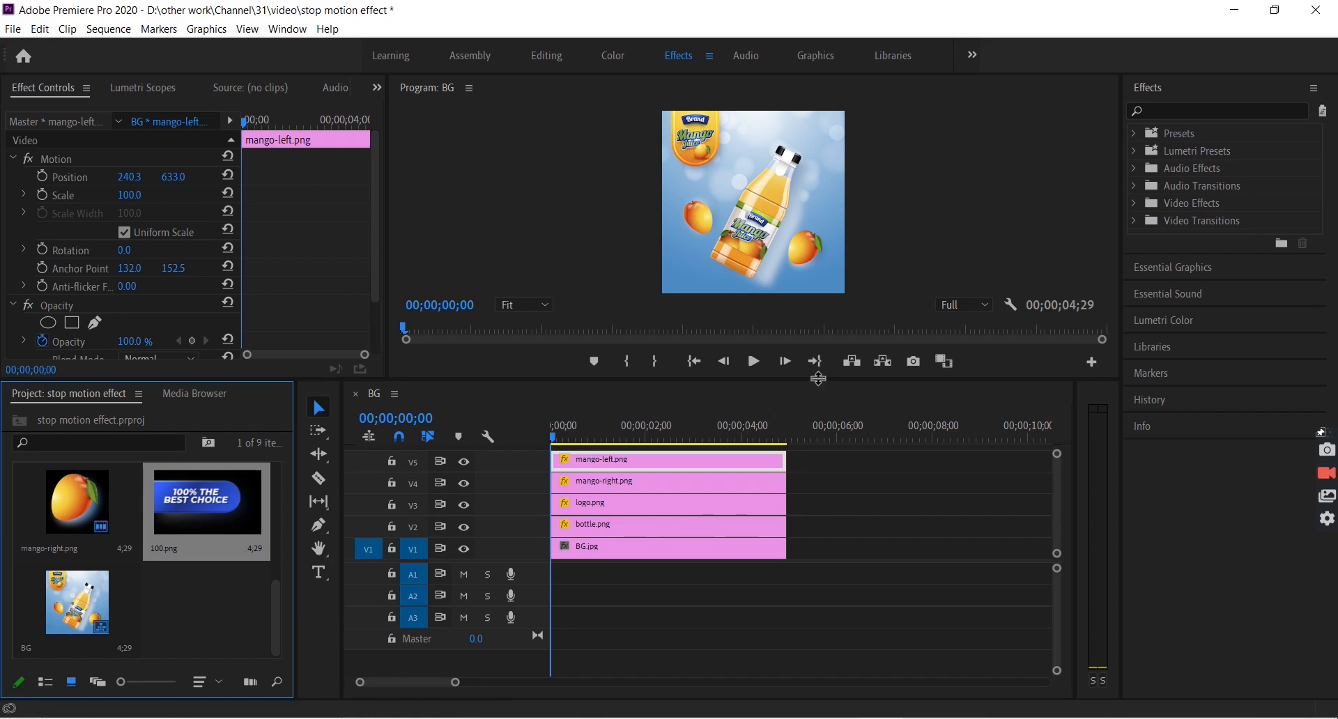
{"action": "left_click_drag", "start_coordinate": [818, 378], "coordinate": [814, 290]}
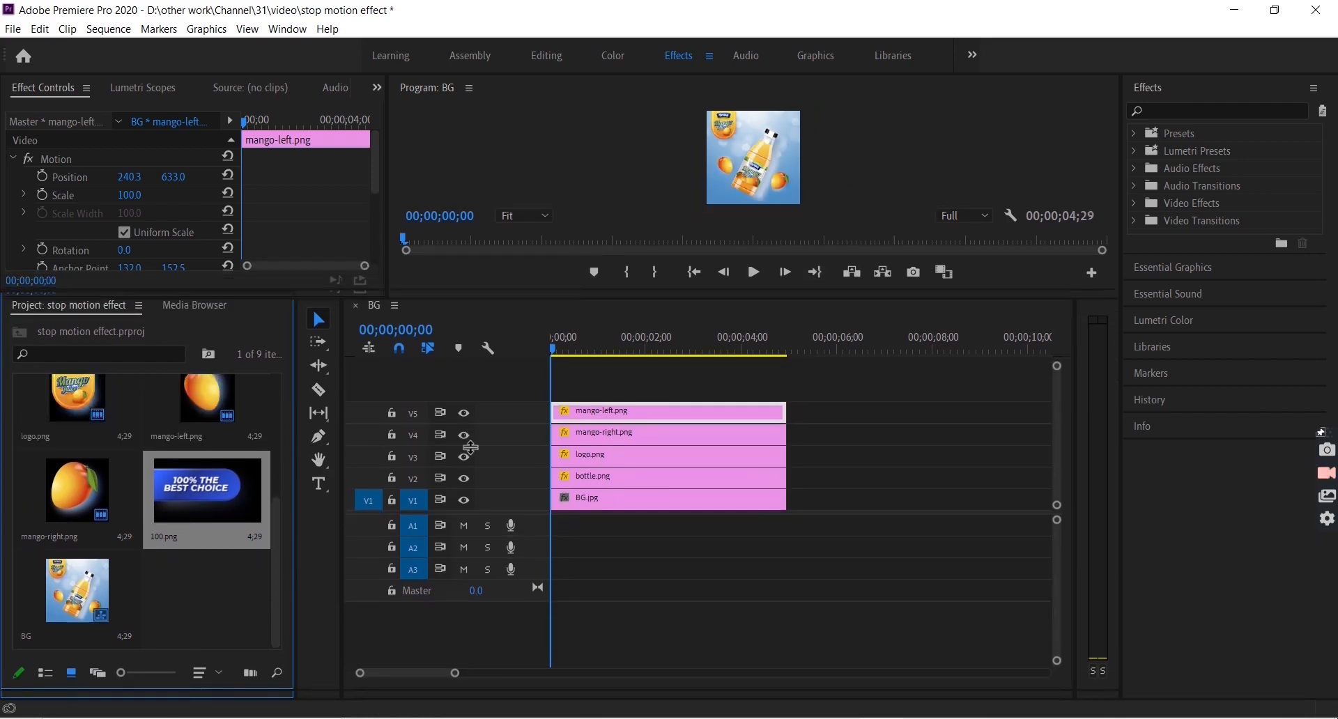
{"action": "left_click_drag", "start_coordinate": [214, 515], "coordinate": [559, 397]}
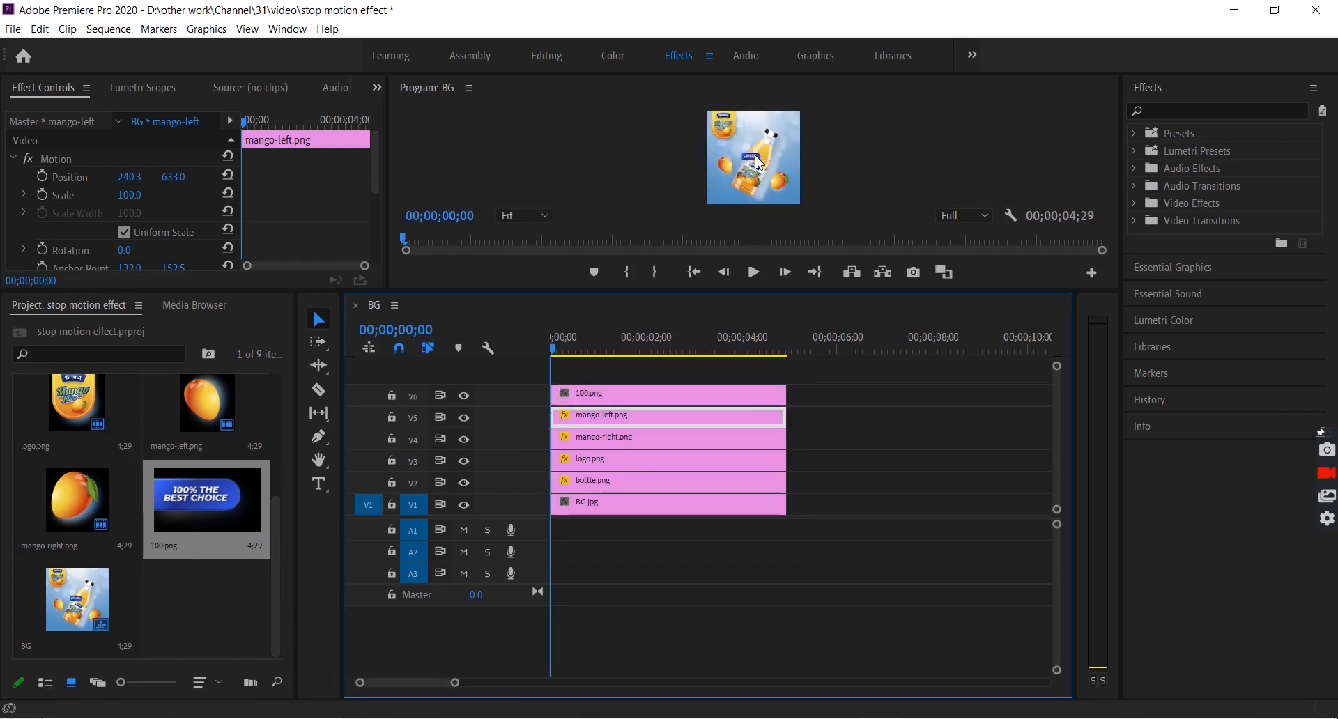
{"action": "left_click", "coordinate": [858, 152]}
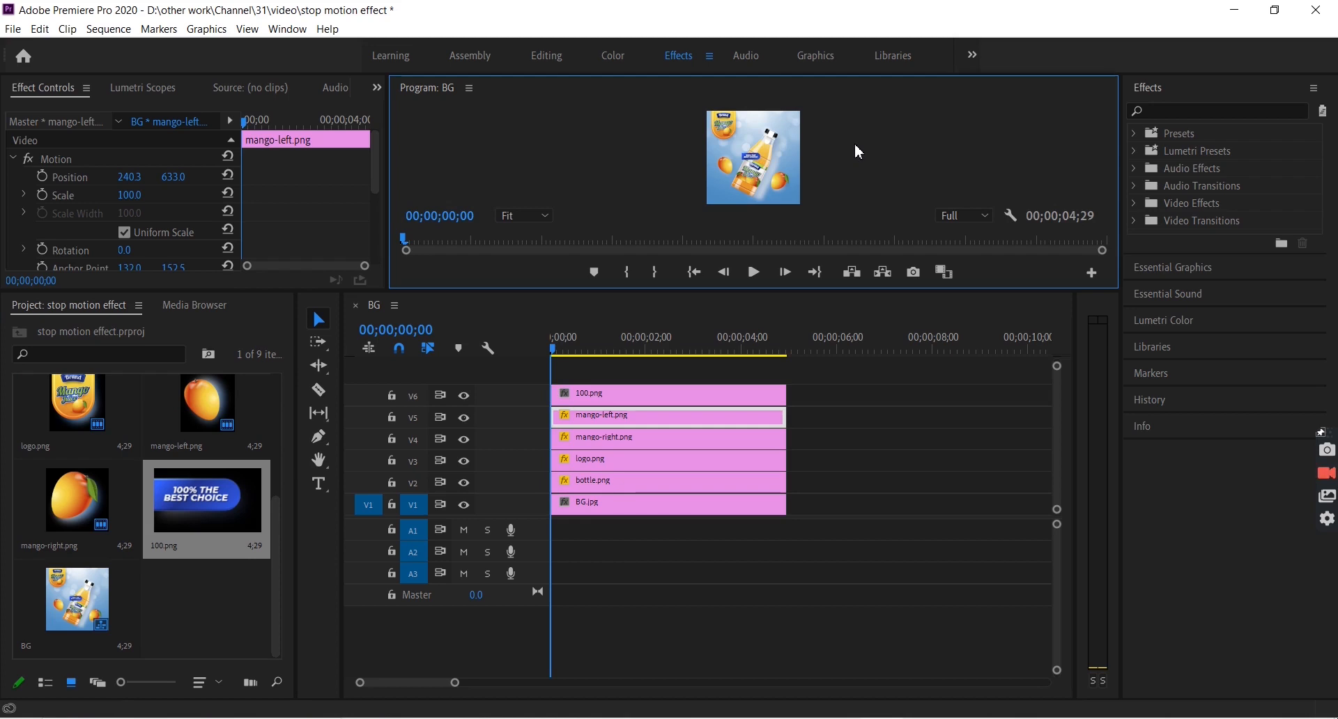
Move the 100.png badge to the frame's lower-left corner at about position 130, 967.
{"action": "key", "text": "grave"}
{"action": "left_click", "coordinate": [689, 373]}
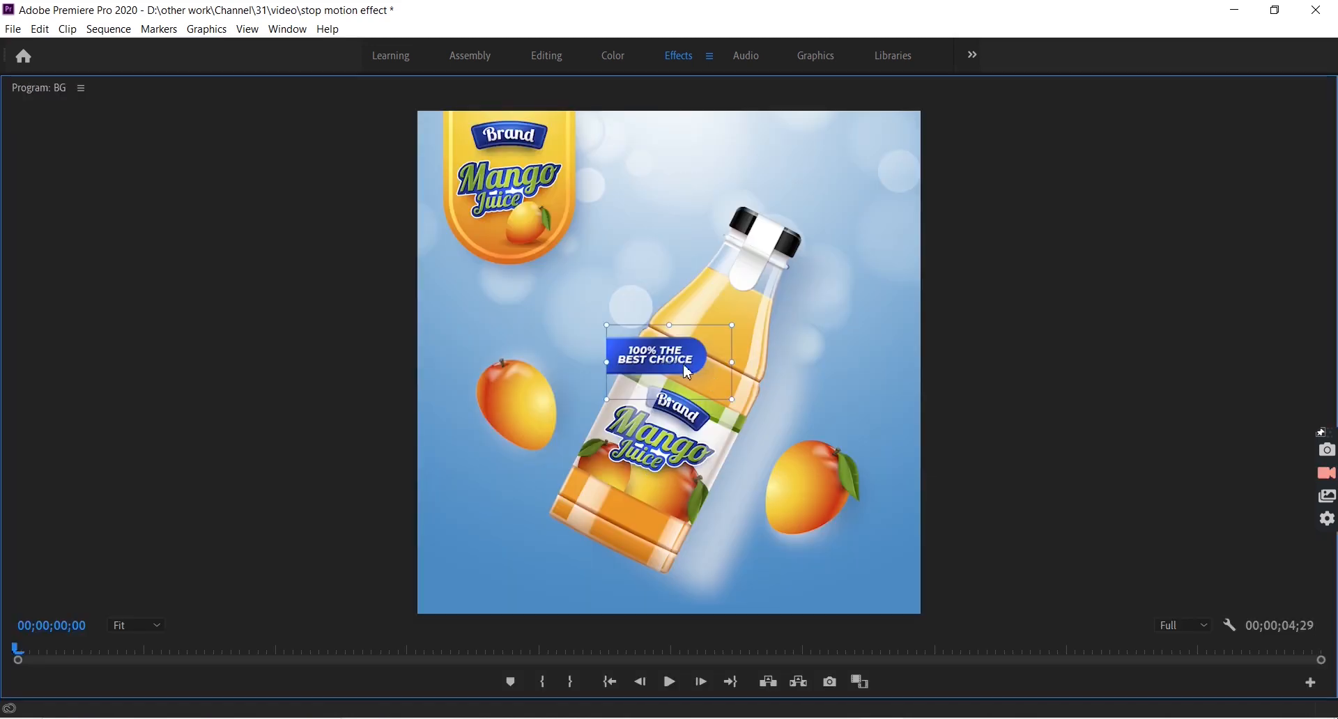
{"action": "left_click_drag", "start_coordinate": [680, 384], "coordinate": [508, 565]}
{"action": "left_click", "coordinate": [930, 419]}
{"action": "key", "text": "grave"}
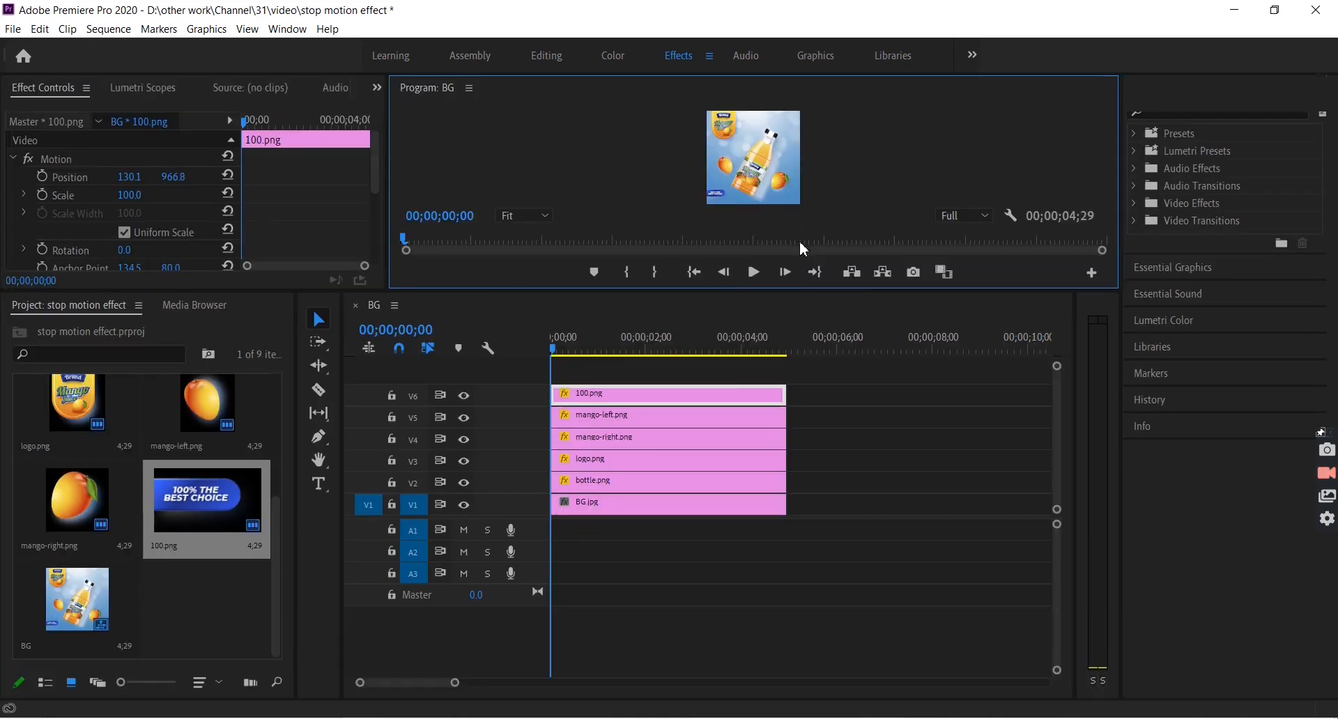
Place leaf-right.png on a new track V7 and leaf-left.png on a new track V8, both starting at the sequence start.
{"action": "left_click", "coordinate": [173, 605]}
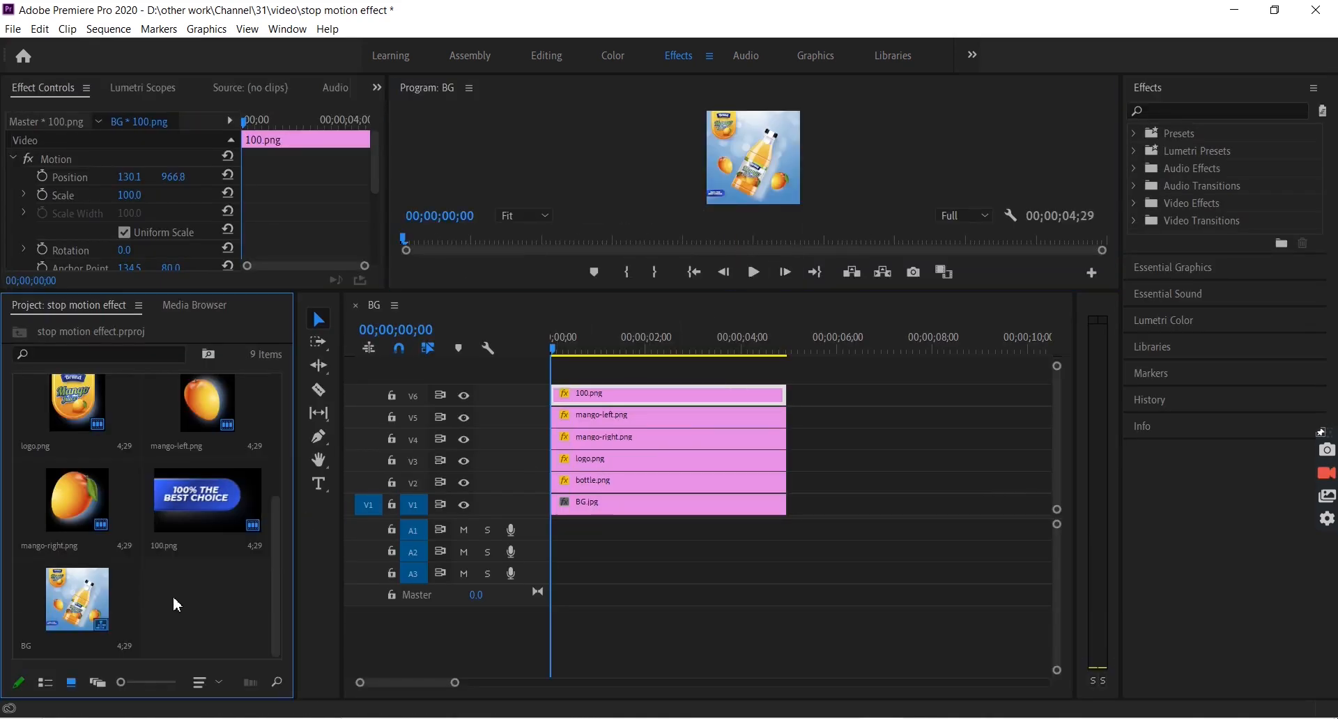
{"action": "scroll", "coordinate": [194, 566], "scroll_direction": "up", "scroll_amount": 3}
{"action": "left_click", "coordinate": [213, 513]}
{"action": "left_click", "coordinate": [94, 510], "text": "ctrl"}
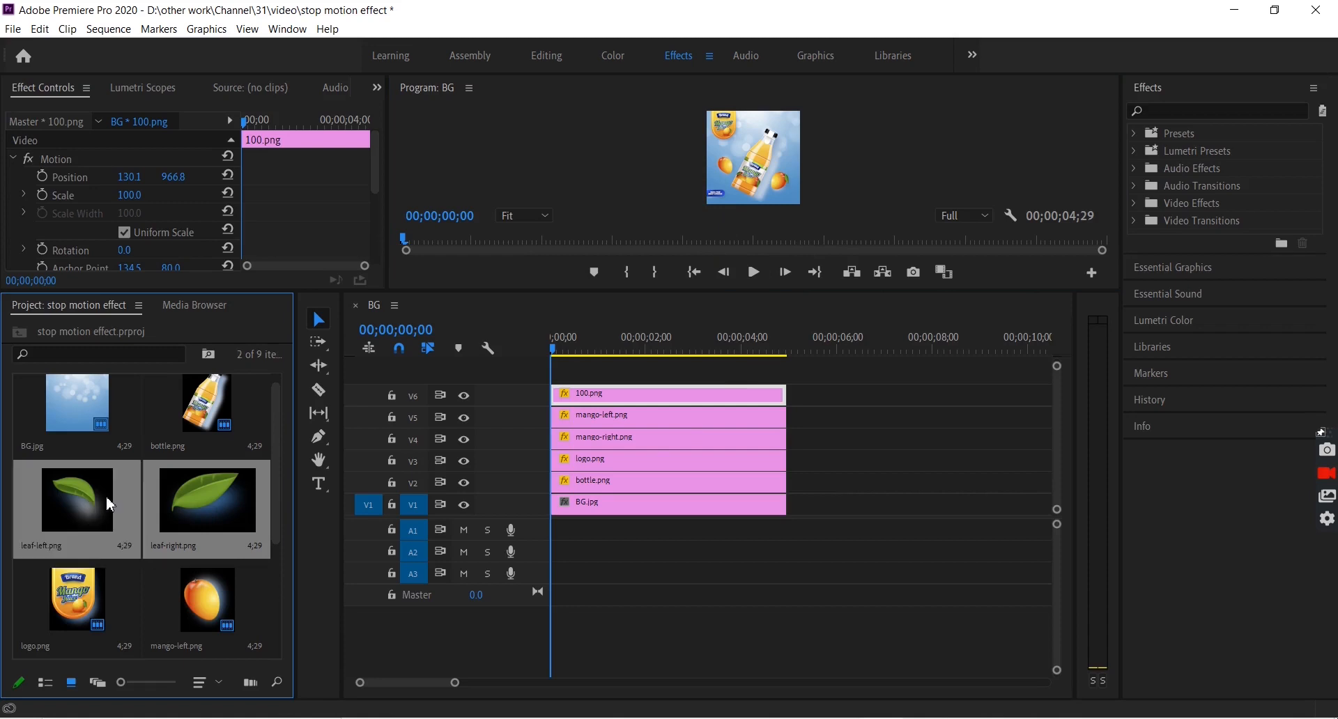
{"action": "left_click_drag", "start_coordinate": [198, 516], "coordinate": [577, 373]}
{"action": "left_click", "coordinate": [994, 377]}
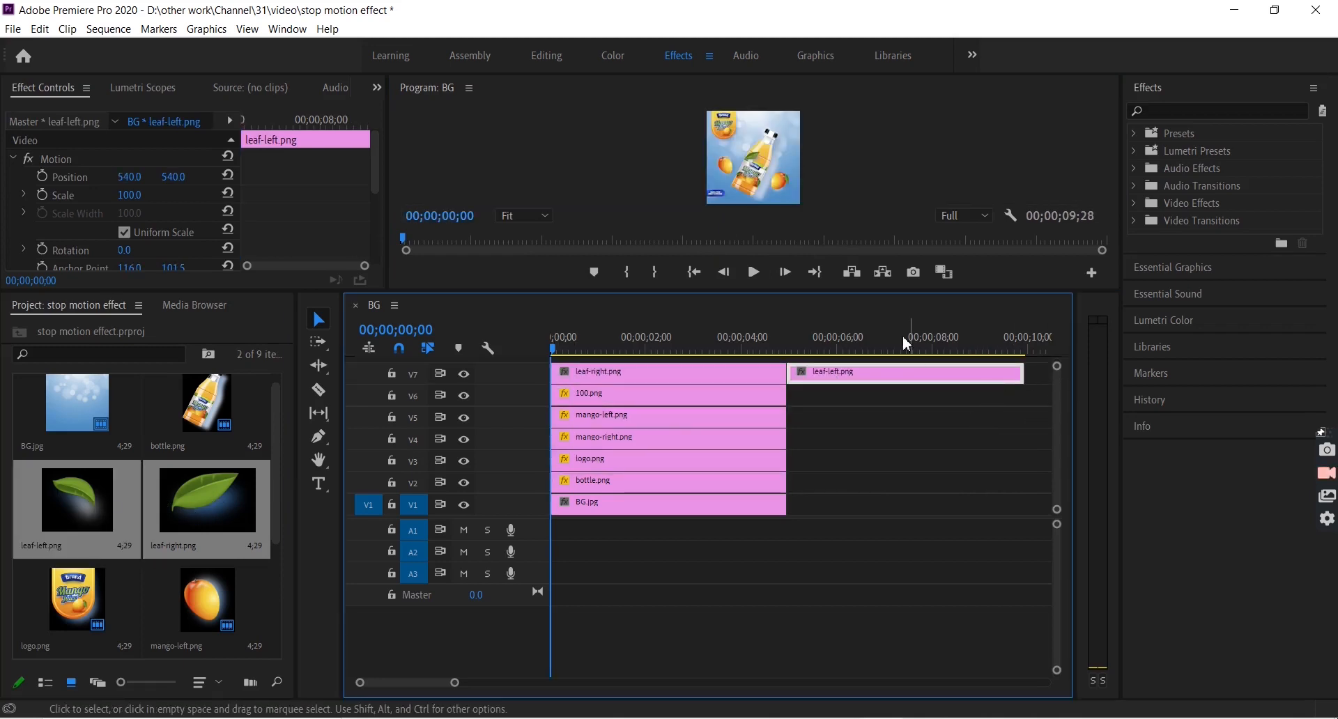
{"action": "left_click_drag", "start_coordinate": [881, 273], "coordinate": [878, 230]}
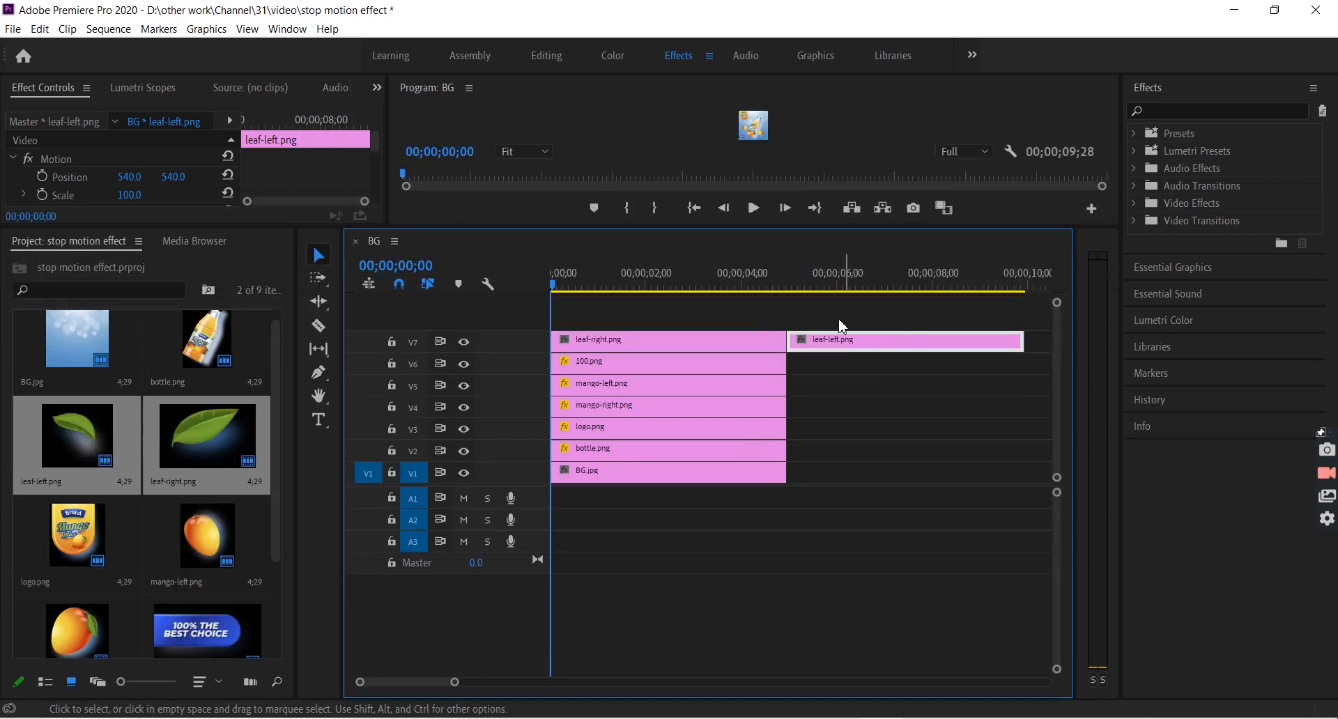
{"action": "left_click_drag", "start_coordinate": [829, 339], "coordinate": [590, 317]}
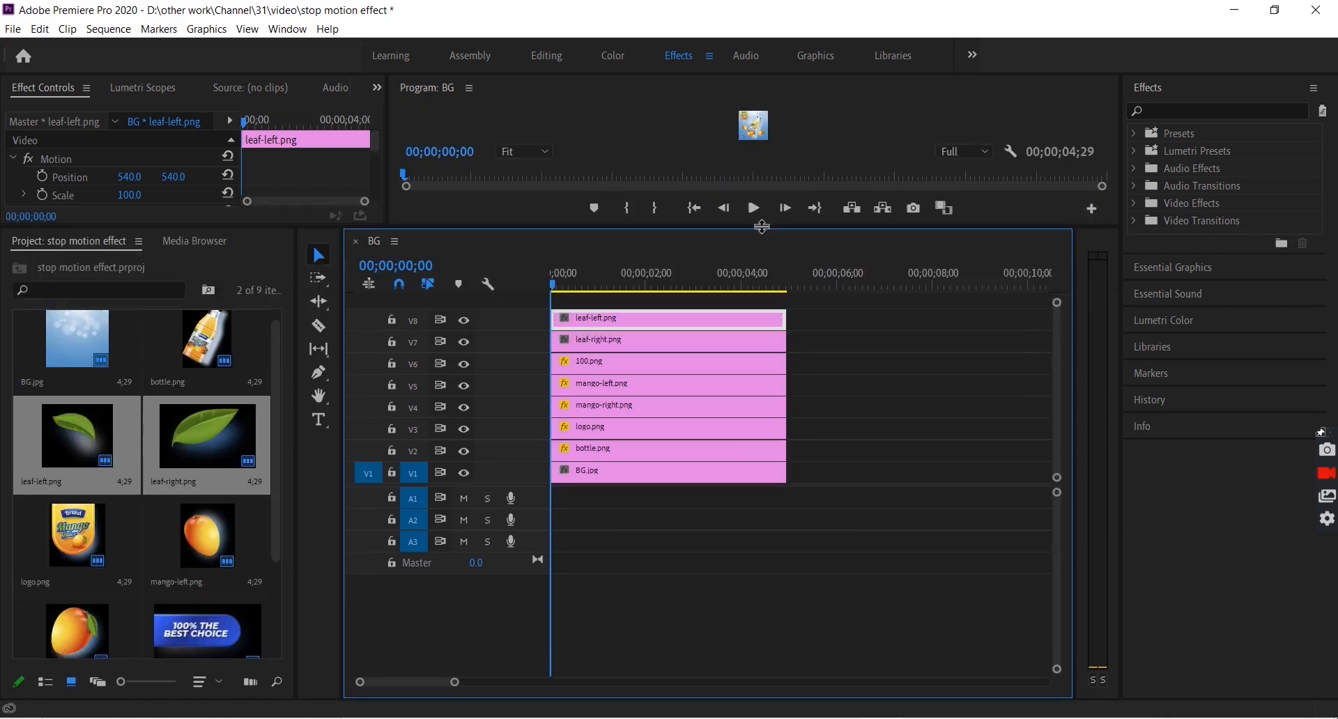
Move the leaf-left.png leaf to the right of the bottle, just above the right mango.
{"action": "left_click", "coordinate": [826, 131]}
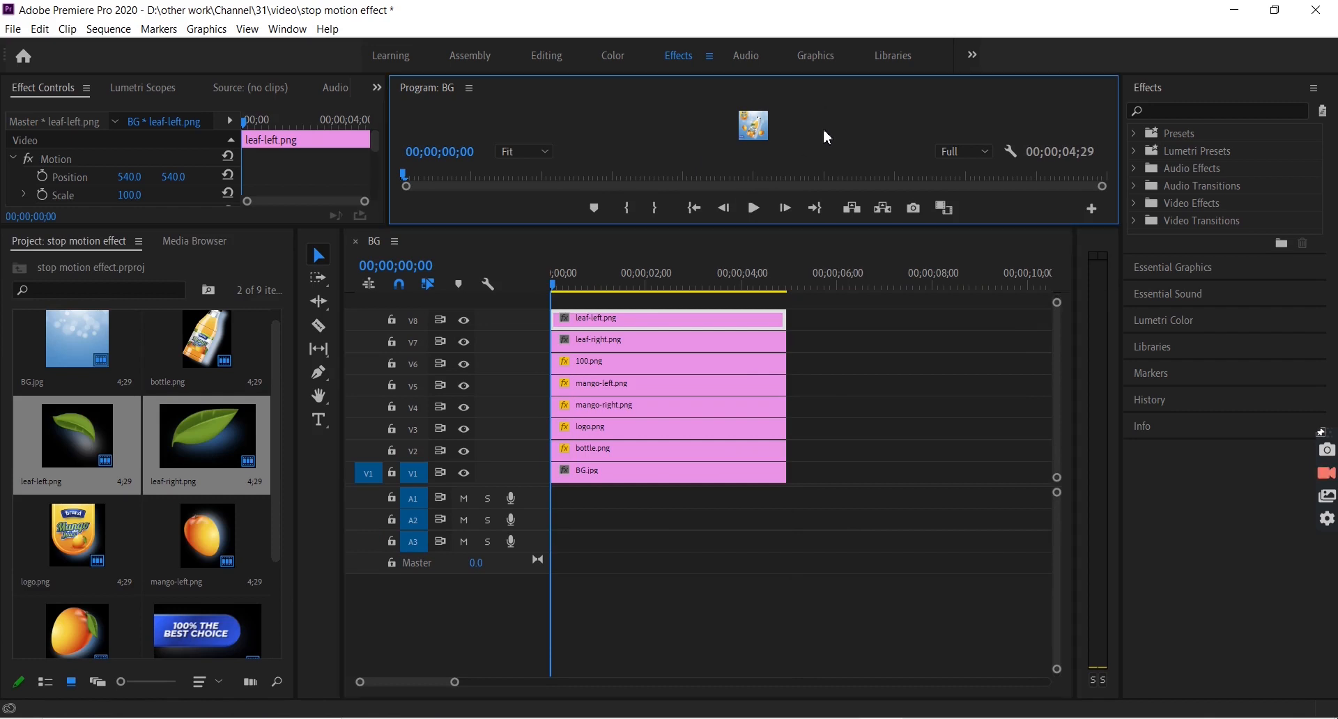
{"action": "key", "text": "grave"}
{"action": "left_click", "coordinate": [683, 361]}
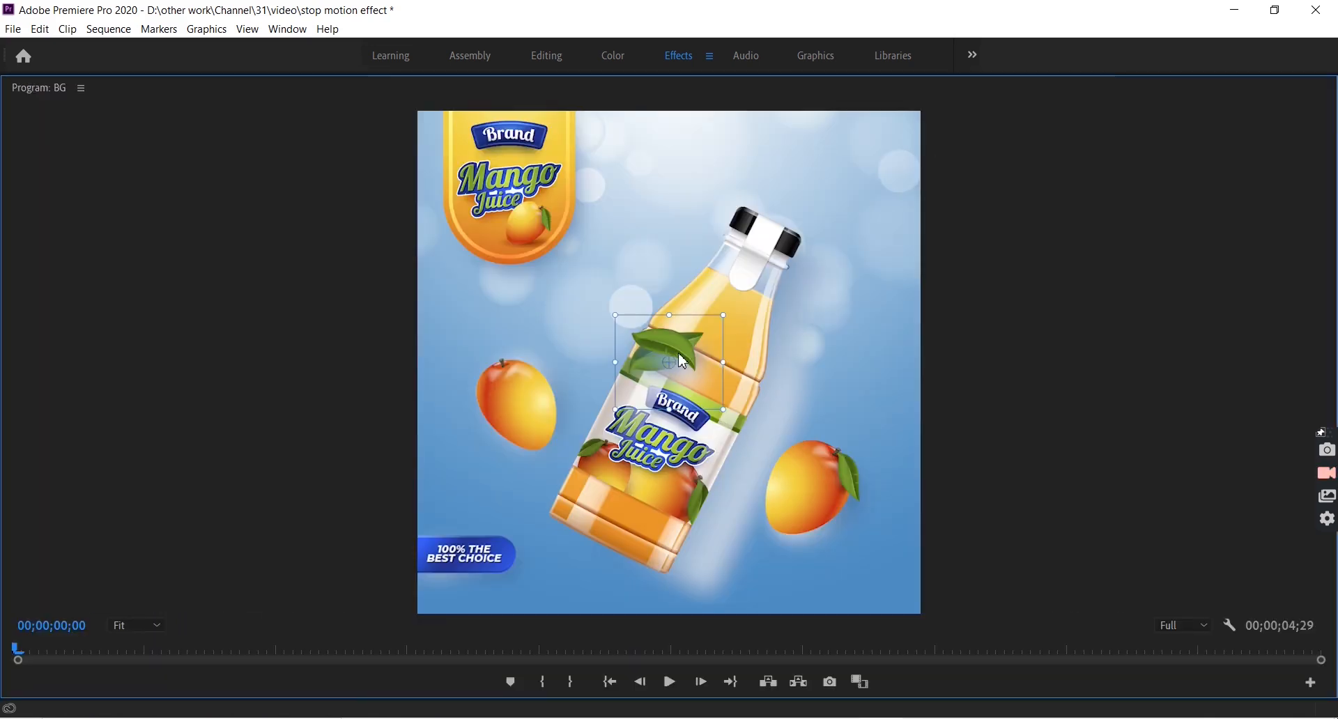
{"action": "left_click_drag", "start_coordinate": [686, 357], "coordinate": [879, 389]}
{"action": "left_click", "coordinate": [965, 361]}
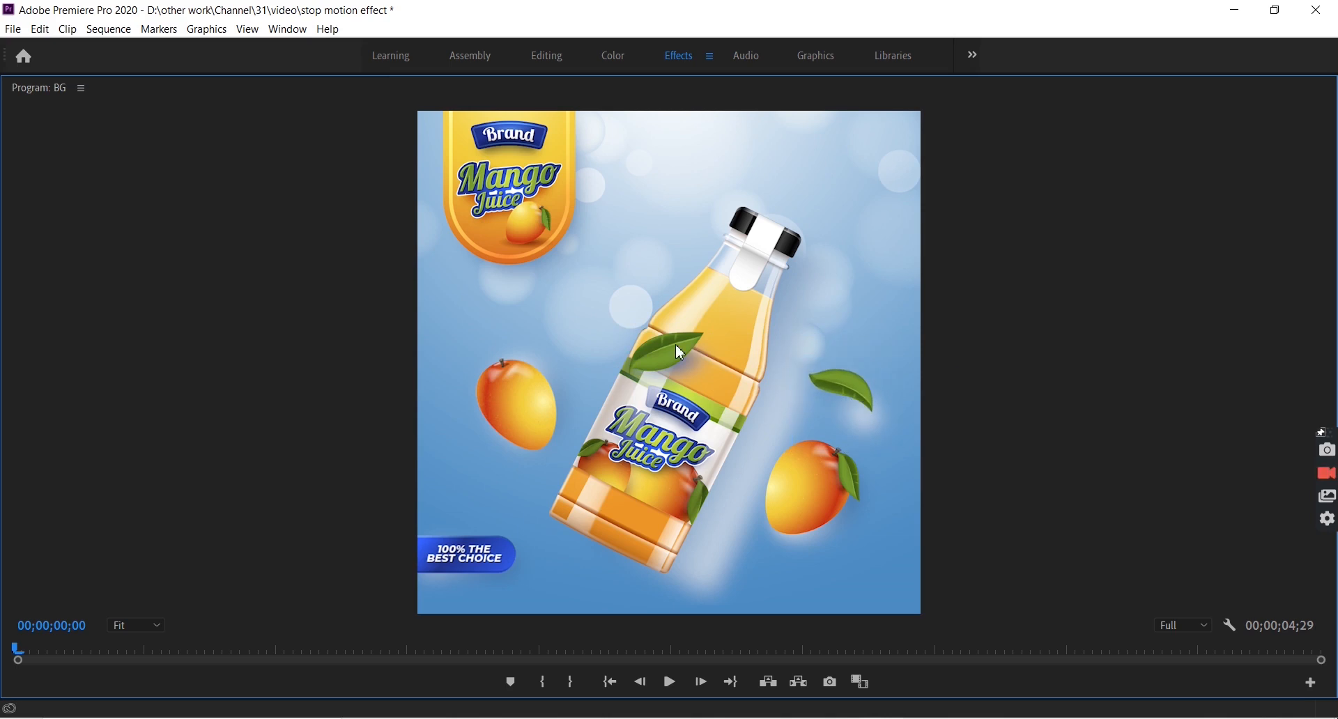
Move the leaf-right.png leaf to the left of the bottle, above the left mango, and save the project.
{"action": "left_click", "coordinate": [683, 360]}
{"action": "left_click_drag", "start_coordinate": [655, 342], "coordinate": [620, 297]}
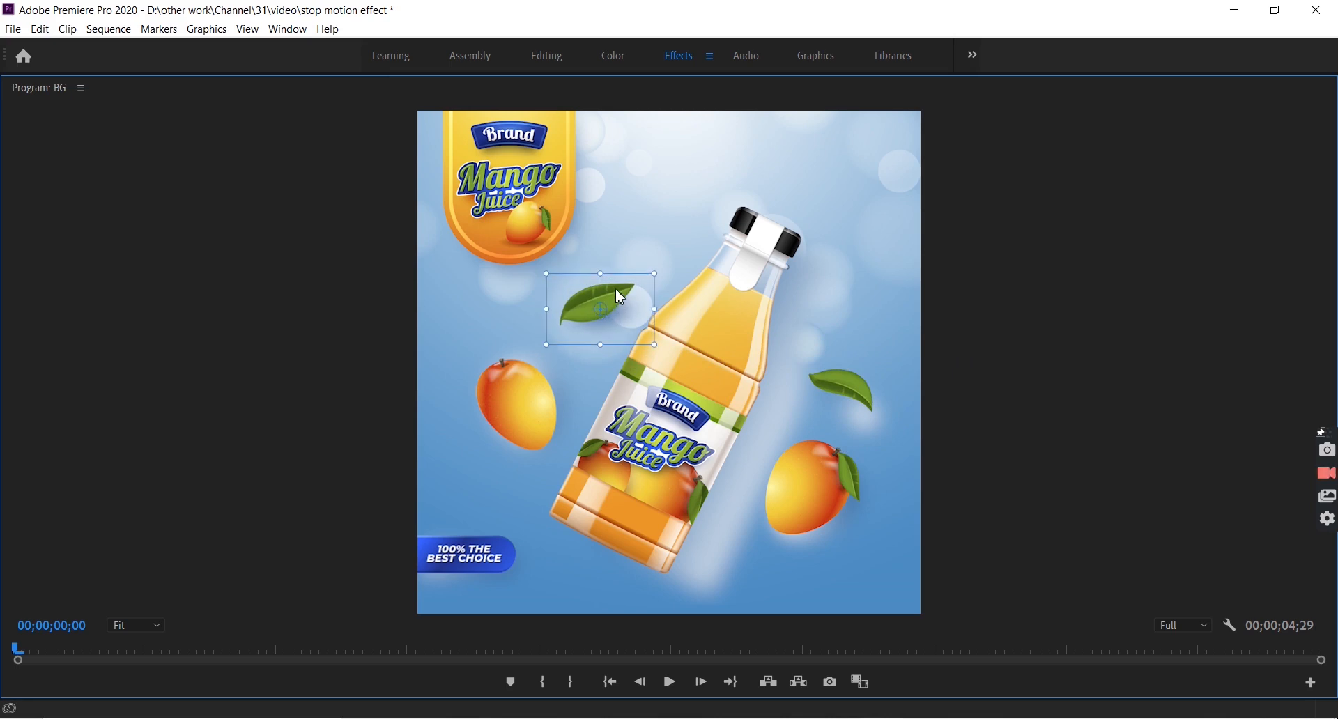
{"action": "left_click", "coordinate": [917, 302]}
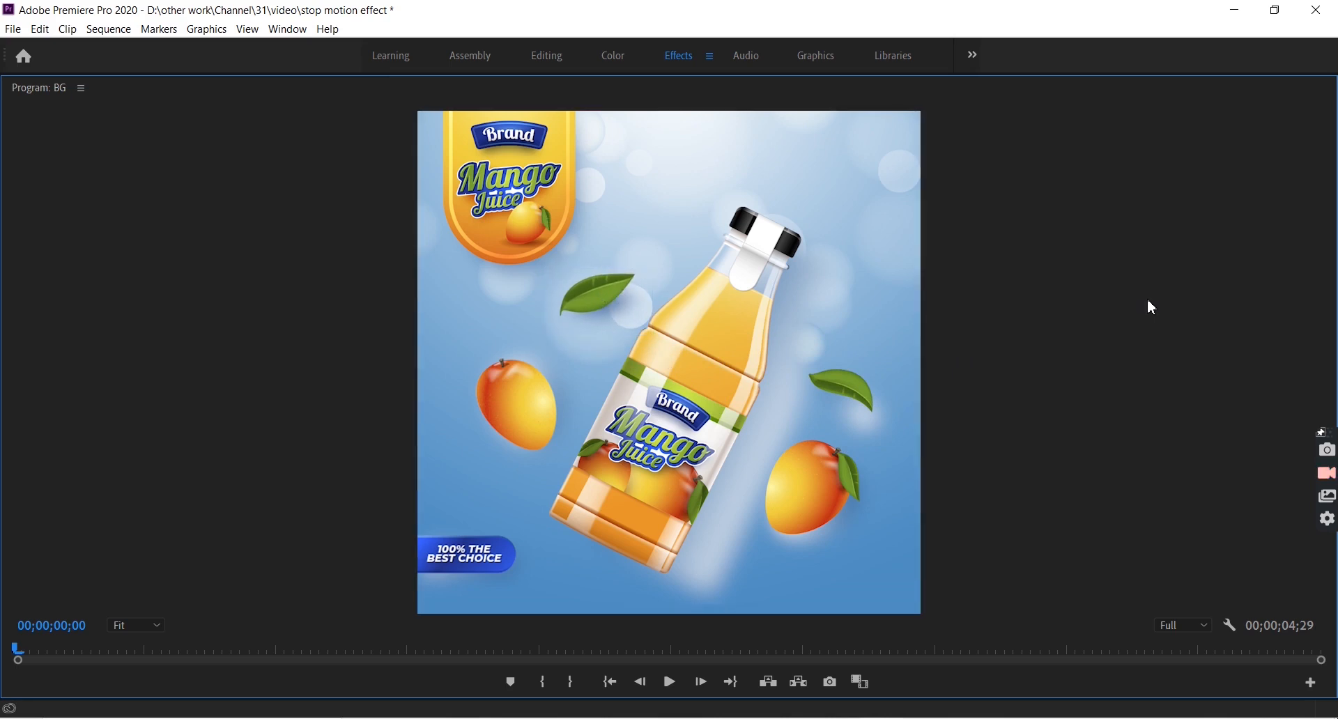
{"action": "key", "text": "ctrl+s"}
{"action": "key", "text": "grave"}
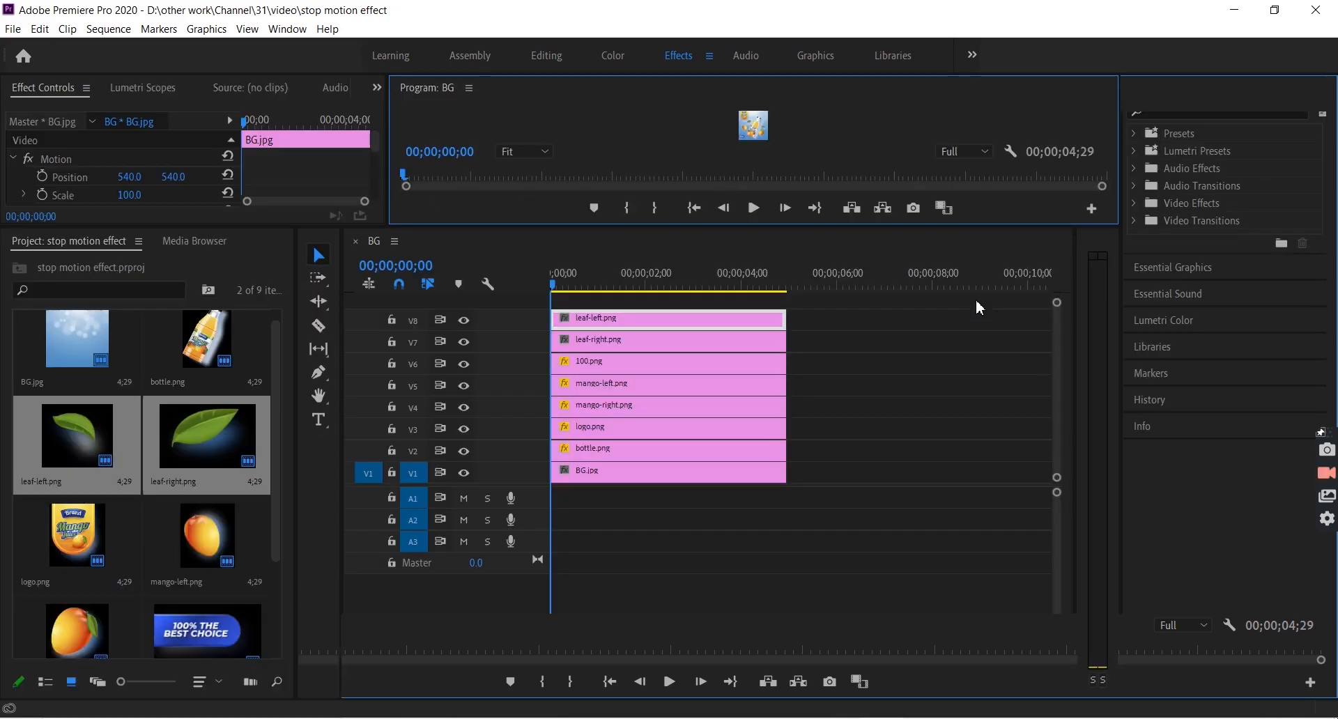
Move the logo above the frame to about position 221, -191 and add a Position keyframe at the sequence start.
{"action": "left_click_drag", "start_coordinate": [826, 319], "coordinate": [821, 479]}
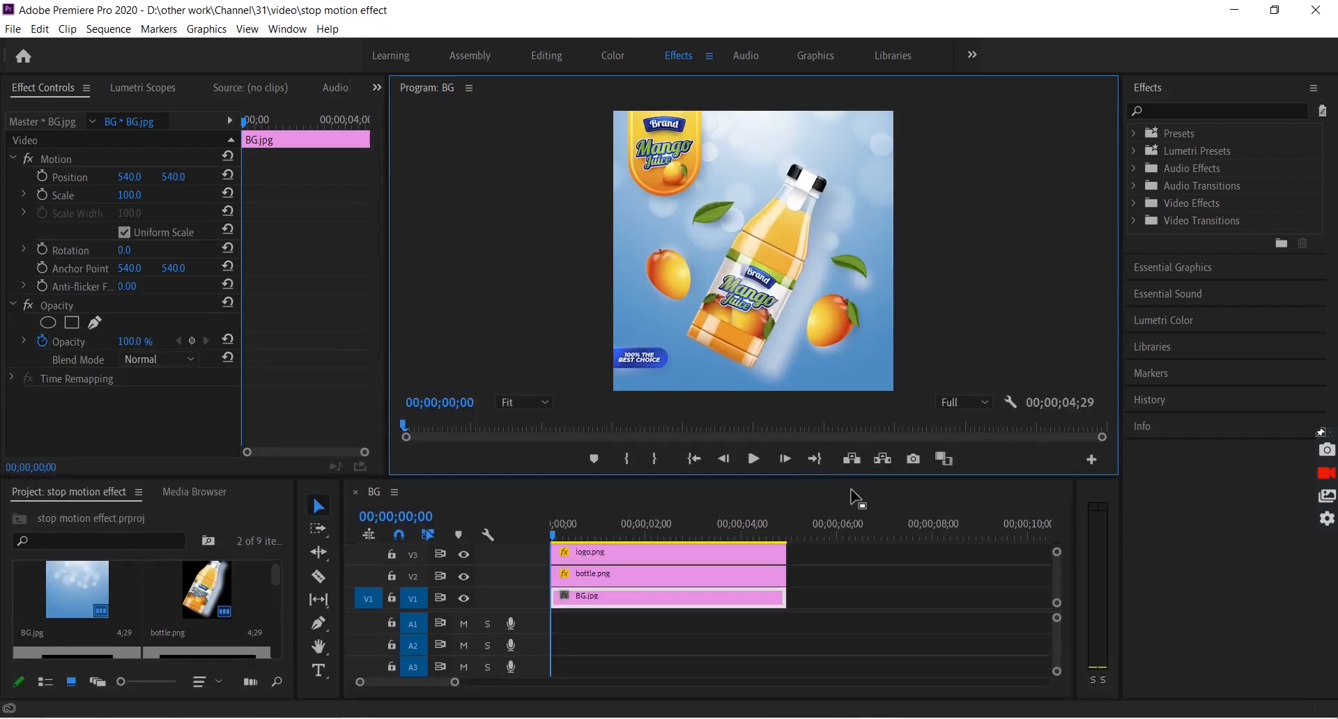
{"action": "left_click", "coordinate": [687, 142]}
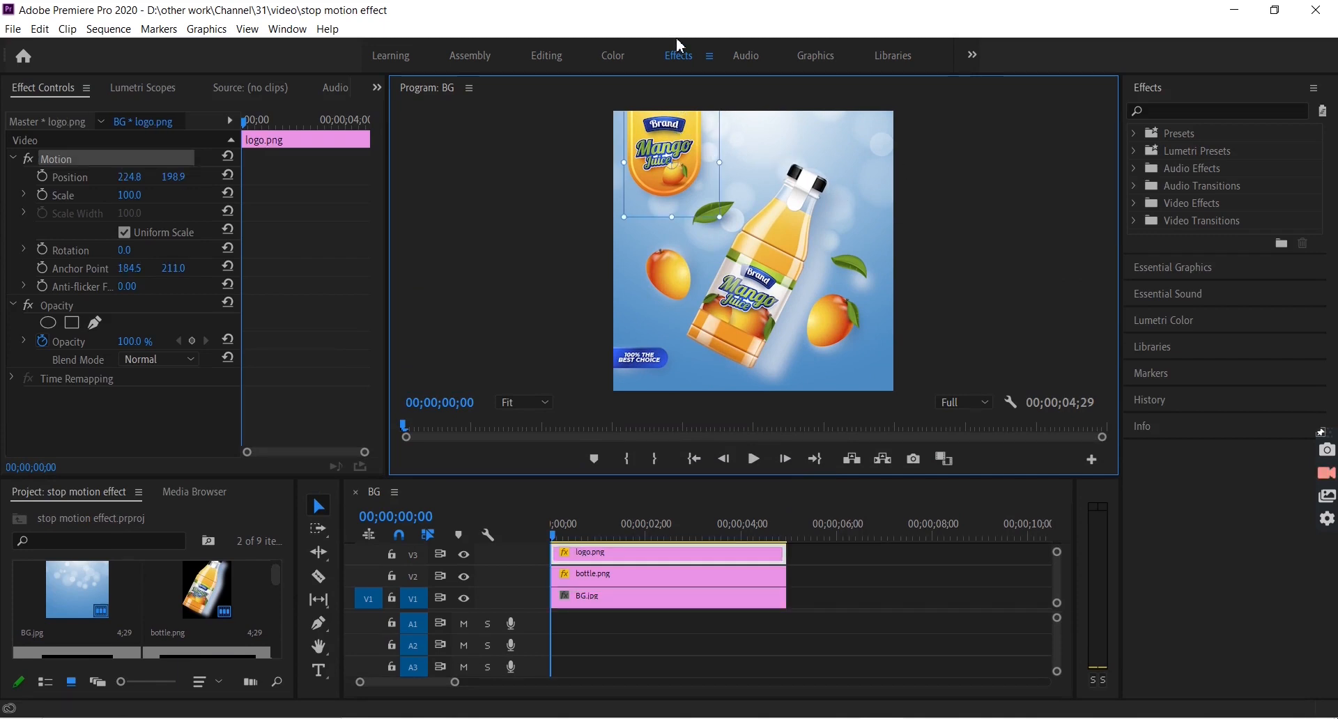
{"action": "left_click_drag", "start_coordinate": [690, 147], "coordinate": [667, 97]}
{"action": "left_click", "coordinate": [272, 120]}
{"action": "left_click_drag", "start_coordinate": [267, 123], "coordinate": [226, 122]}
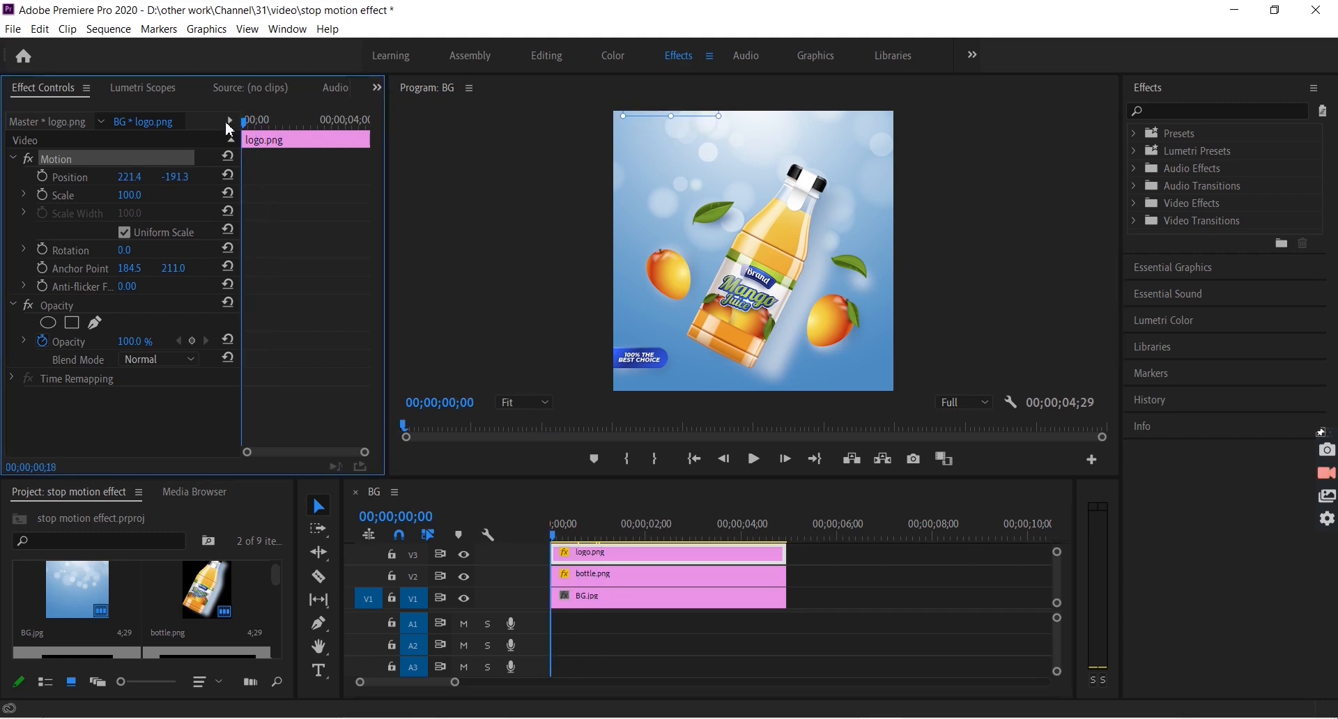
{"action": "left_click", "coordinate": [43, 176]}
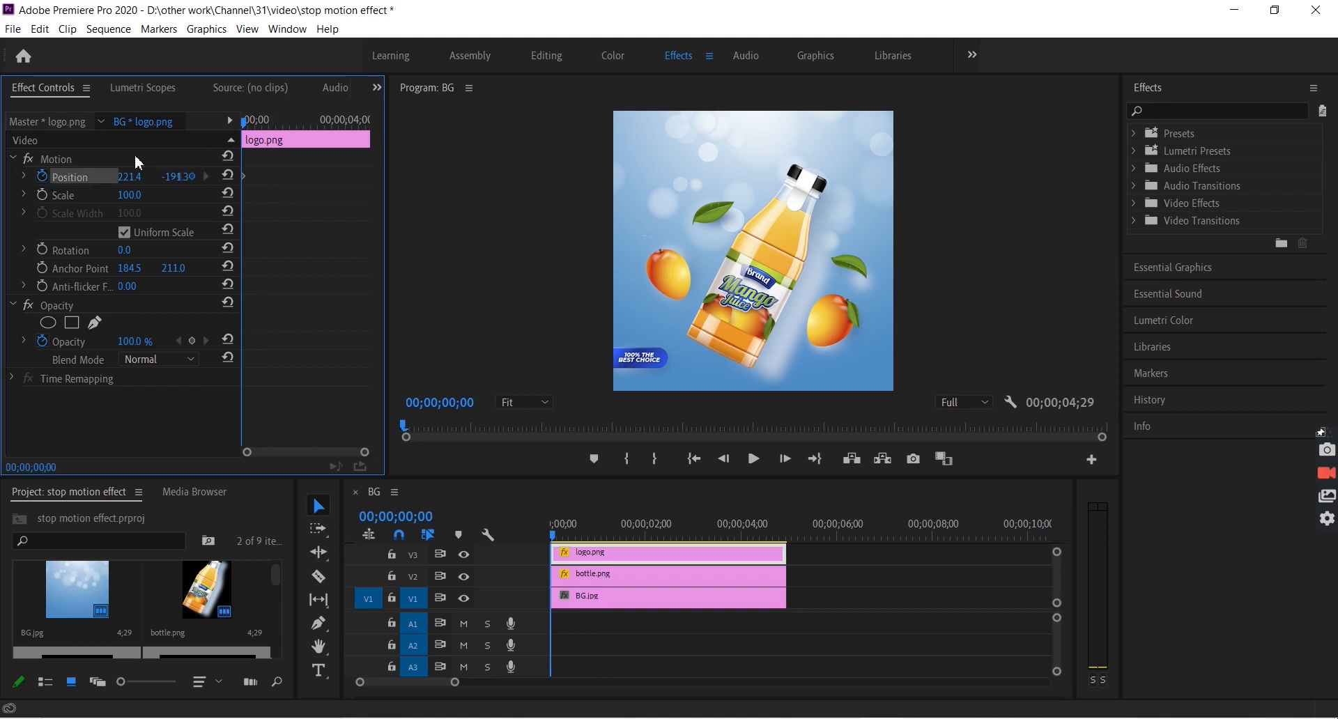
At 00;00;00;15, bring the logo back into the frame by setting its vertical position to 208.7.
{"action": "left_click", "coordinate": [254, 129]}
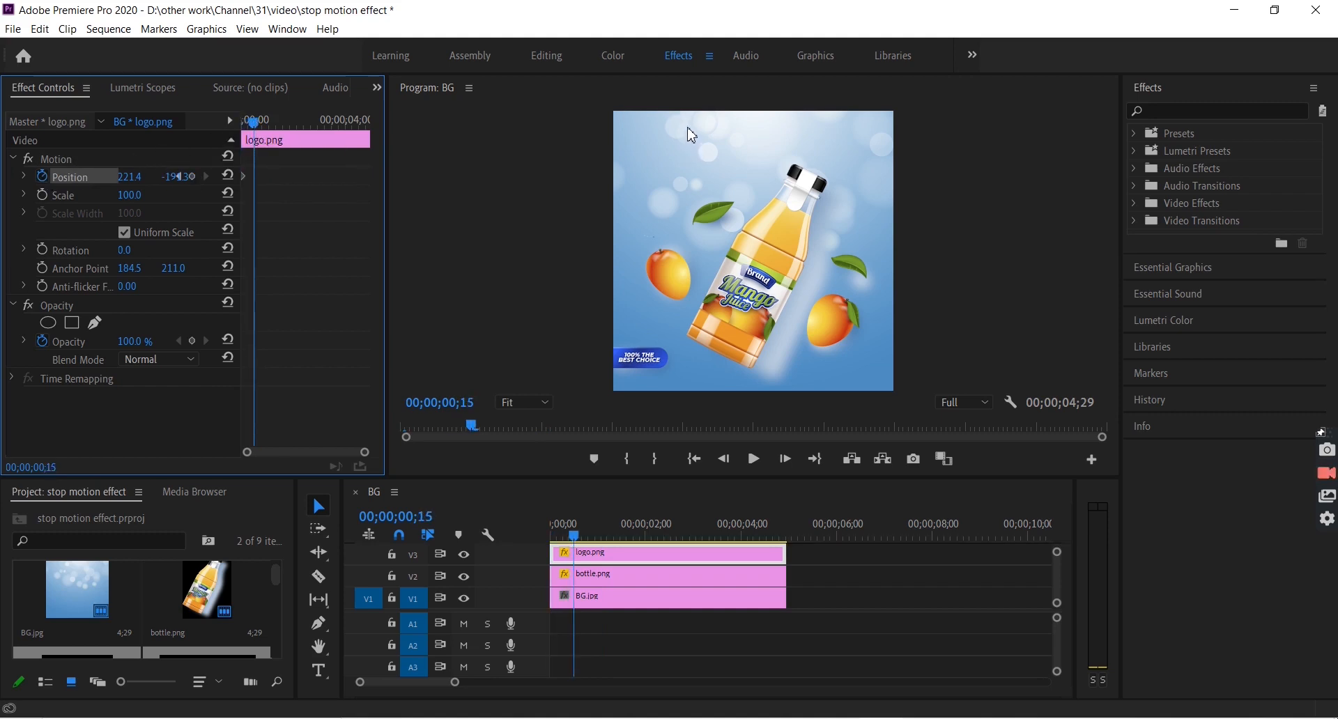
{"action": "left_click", "coordinate": [183, 177]}
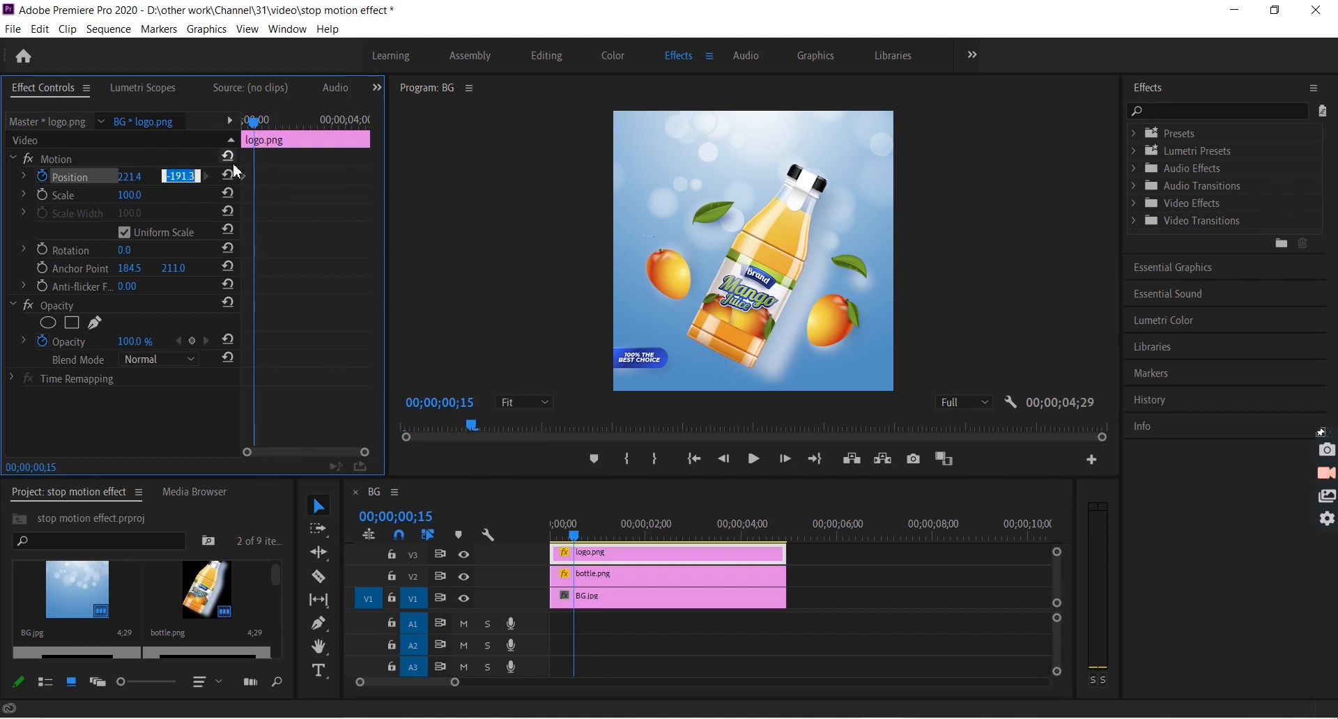
{"action": "key", "text": "shift+Up"}
{"action": "key", "text": "shift+Up"}
{"action": "key", "text": "shift+Up"}
{"action": "key", "text": "shift+Up"}
{"action": "key", "text": "shift+Up"}
{"action": "key", "text": "shift+Up"}
{"action": "key", "text": "shift+Up"}
{"action": "key", "text": "shift+Up"}
{"action": "key", "text": "shift+Up"}
{"action": "key", "text": "shift+Up"}
{"action": "key", "text": "shift+Up"}
{"action": "key", "text": "shift+Up"}
{"action": "key", "text": "shift+Up"}
{"action": "key", "text": "shift+Up"}
{"action": "key", "text": "shift+Up"}
{"action": "key", "text": "shift+Up"}
{"action": "key", "text": "shift+Up"}
{"action": "key", "text": "shift+Up"}
{"action": "key", "text": "shift+Up"}
{"action": "key", "text": "shift+Up"}
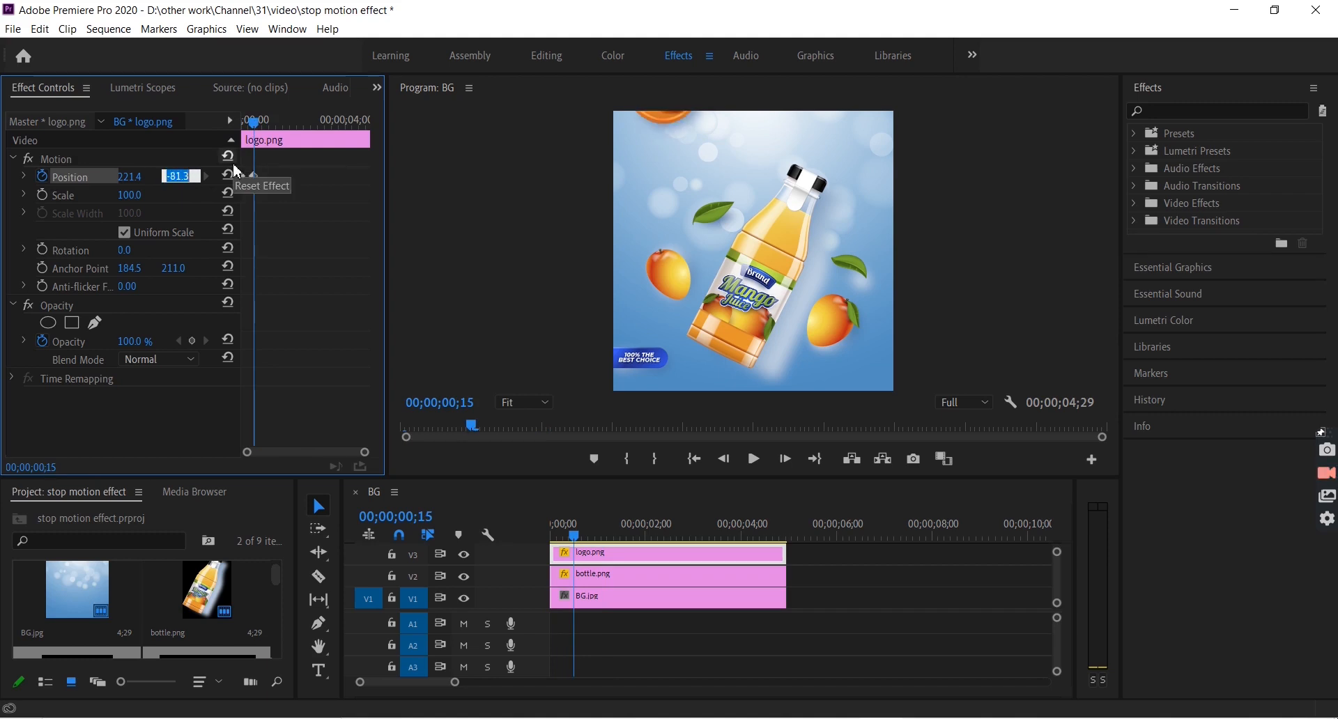
{"action": "key", "text": "shift+Up"}
{"action": "key", "text": "shift+Up"}
{"action": "key", "text": "shift+Up"}
{"action": "key", "text": "shift+Up"}
{"action": "key", "text": "shift+Up"}
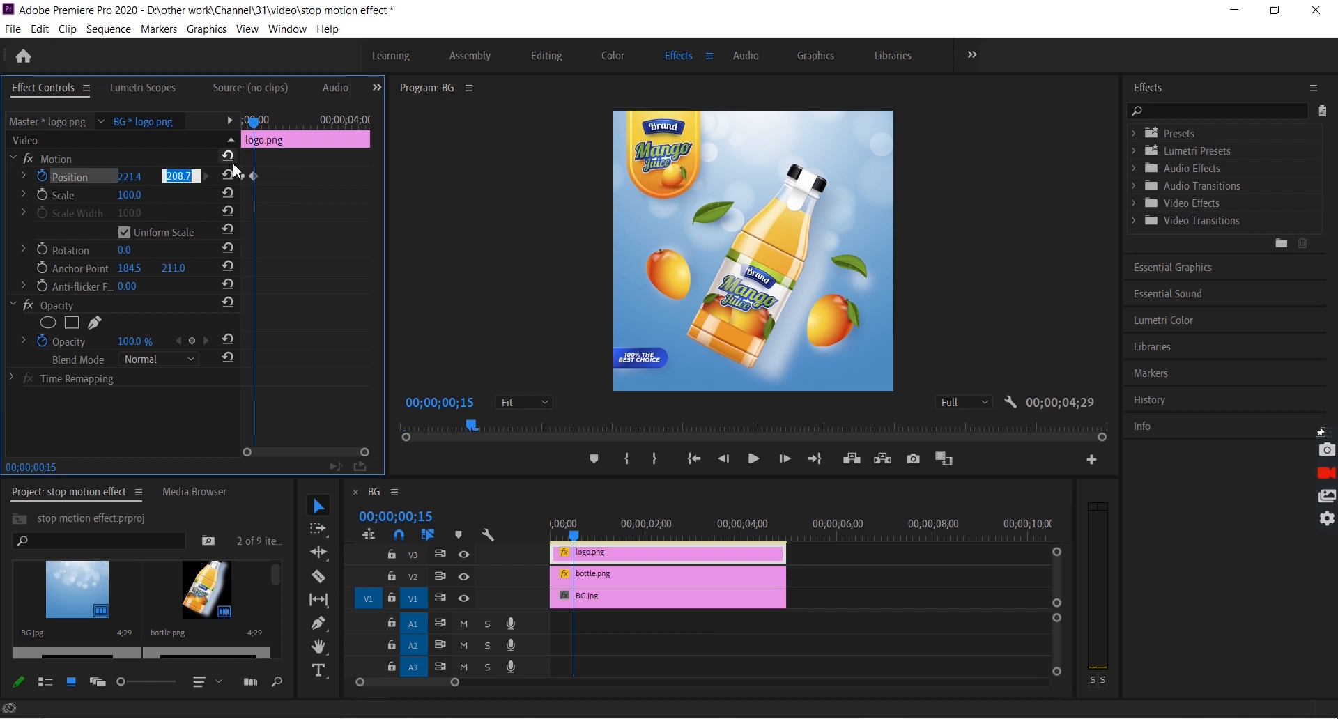
Play the logo animation from the sequence start and save the project.
{"action": "left_click", "coordinate": [862, 600]}
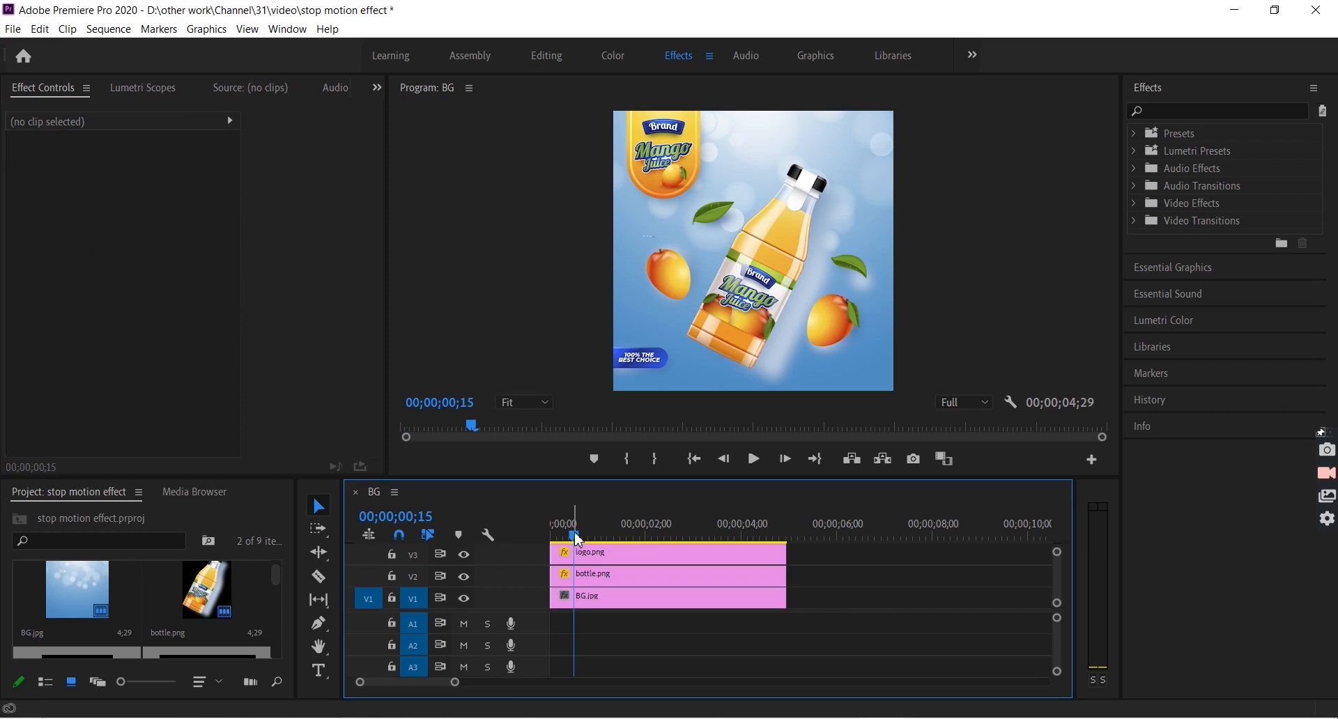
{"action": "left_click_drag", "start_coordinate": [579, 533], "coordinate": [503, 546]}
{"action": "key", "text": "space"}
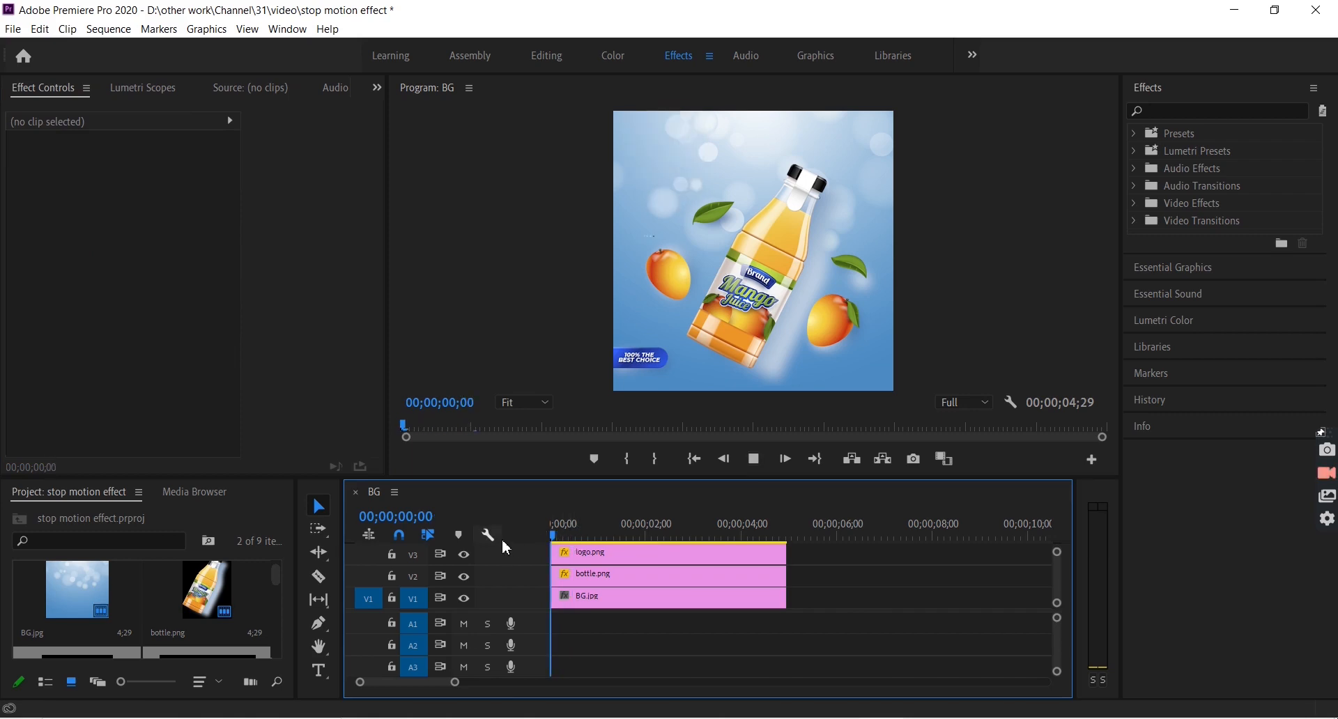
{"action": "key", "text": "space"}
{"action": "key", "text": "ctrl+s"}
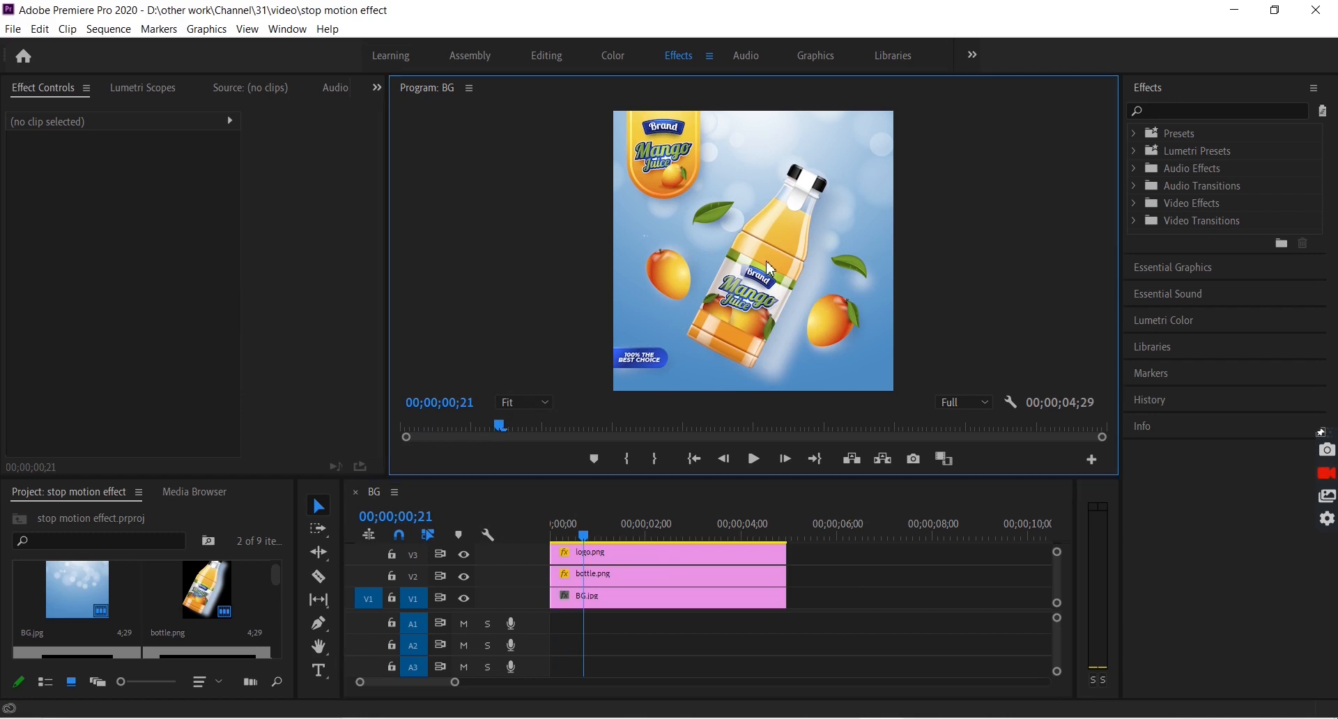
Move the left mango past the frame's left edge to about position -177, 642 and keyframe its Position at the sequence start.
{"action": "left_click", "coordinate": [669, 284]}
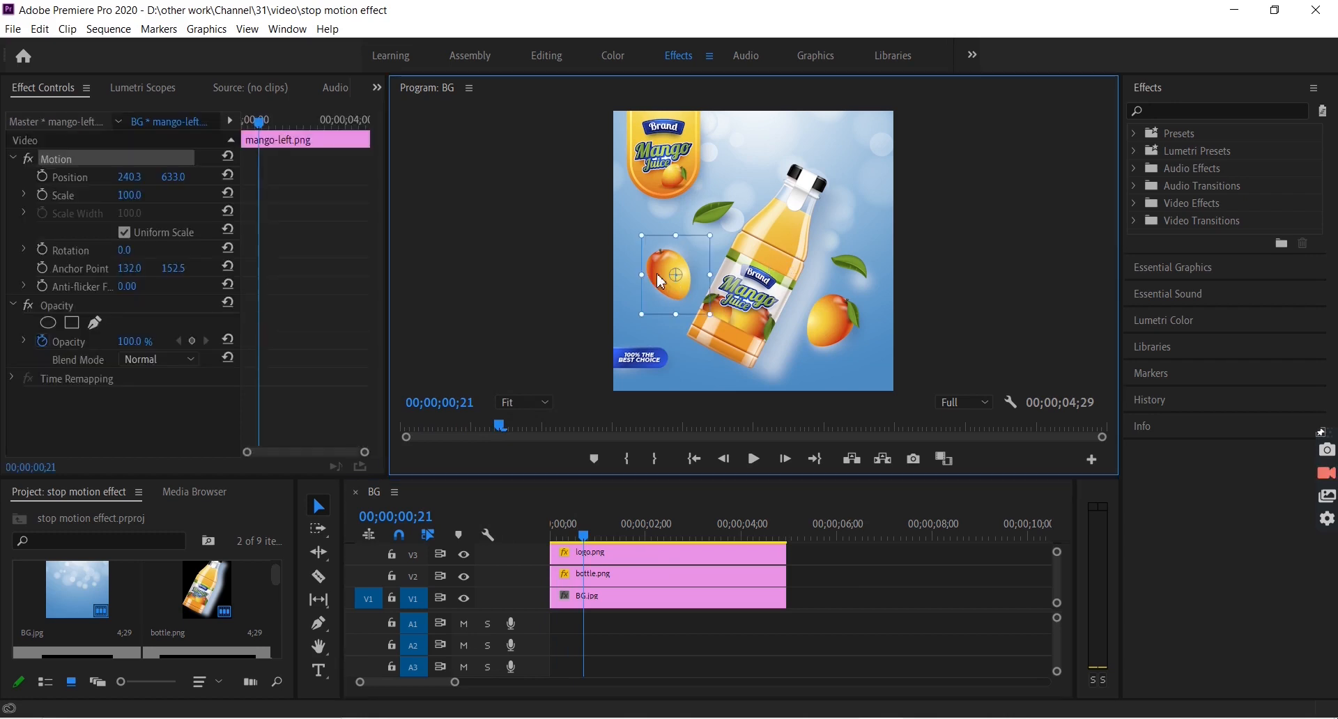
{"action": "left_click_drag", "start_coordinate": [1057, 551], "coordinate": [1055, 536]}
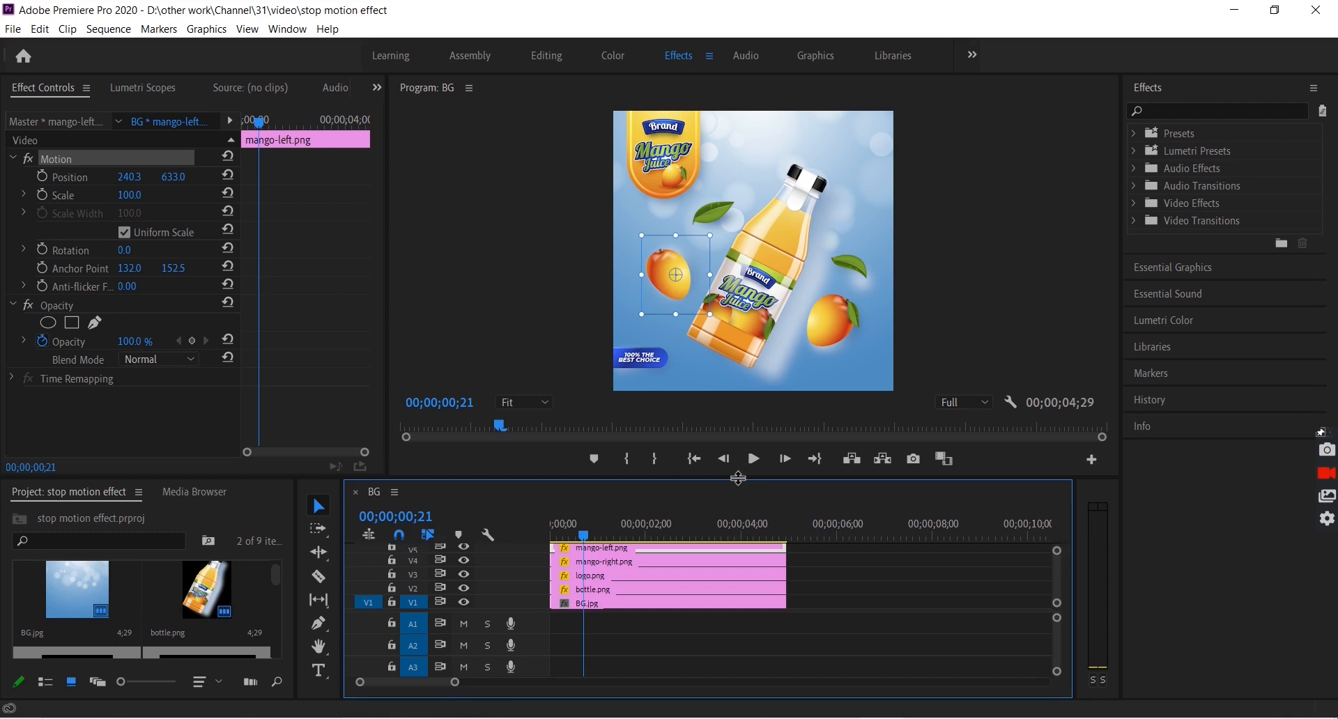
{"action": "left_click_drag", "start_coordinate": [741, 488], "coordinate": [741, 422]}
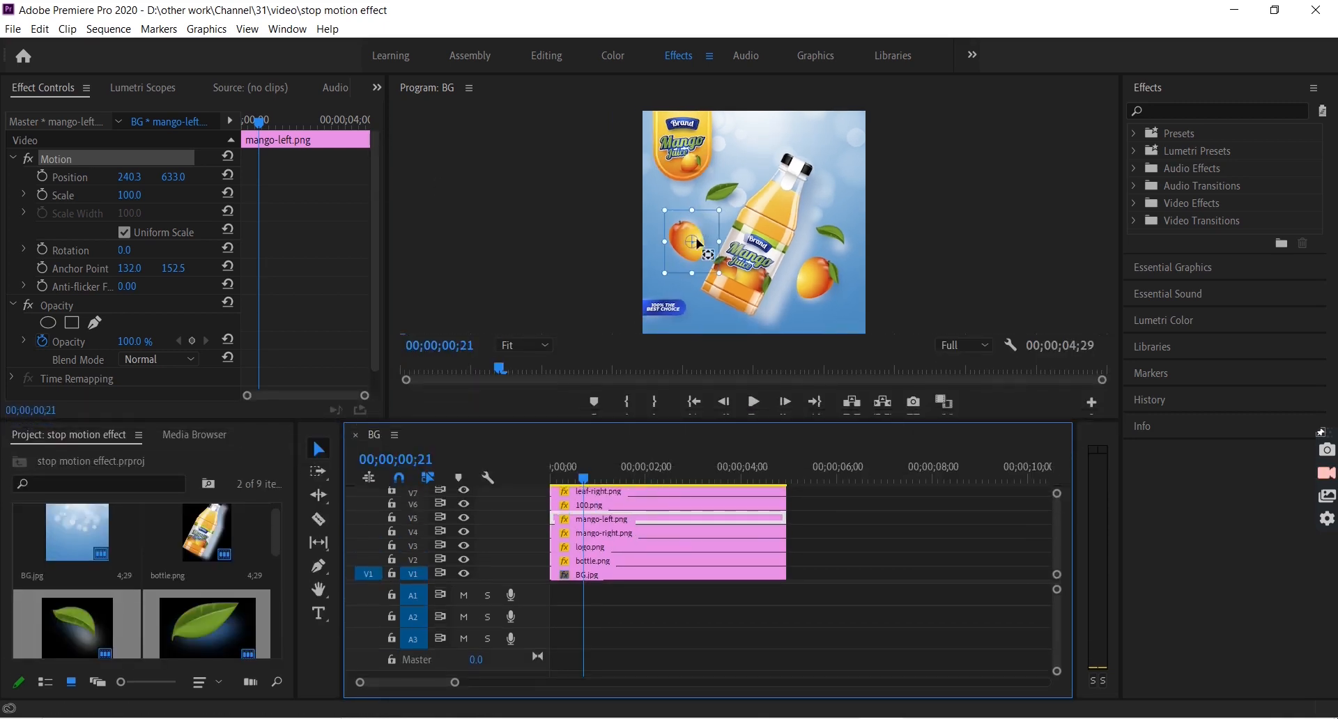
{"action": "left_click_drag", "start_coordinate": [691, 262], "coordinate": [619, 262]}
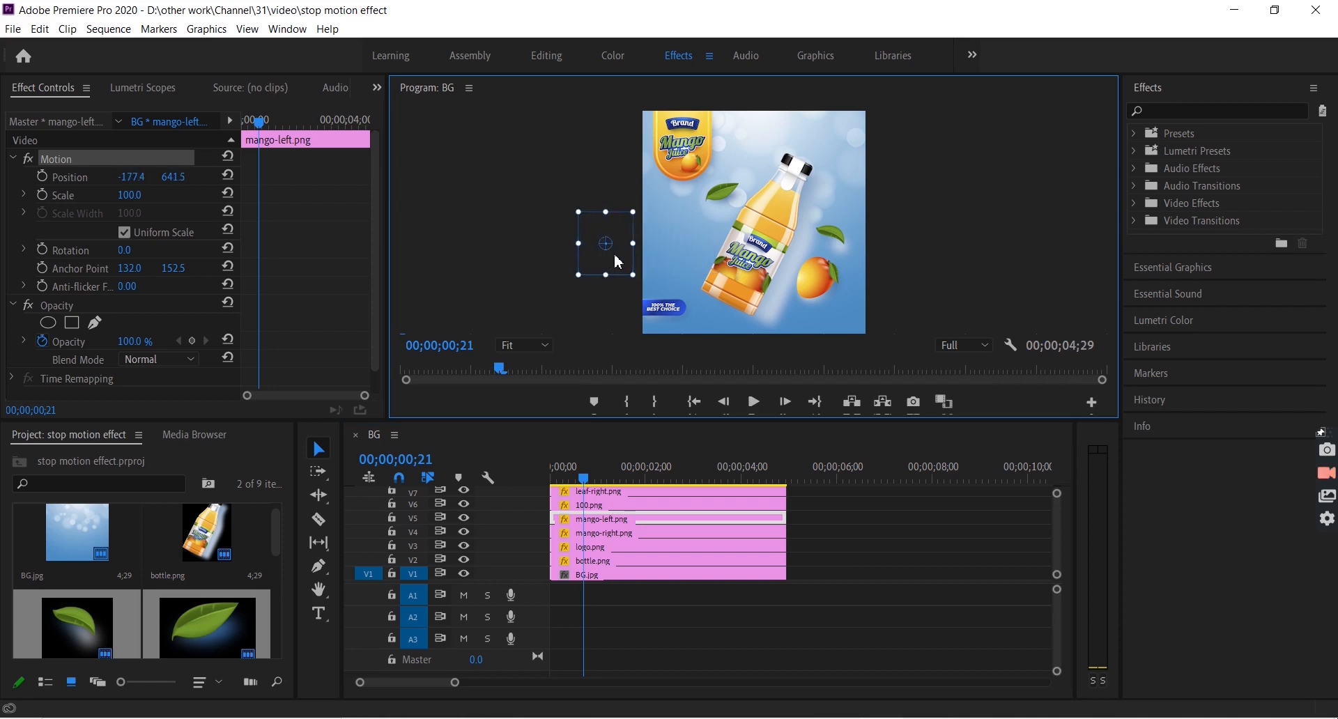
{"action": "left_click", "coordinate": [42, 177]}
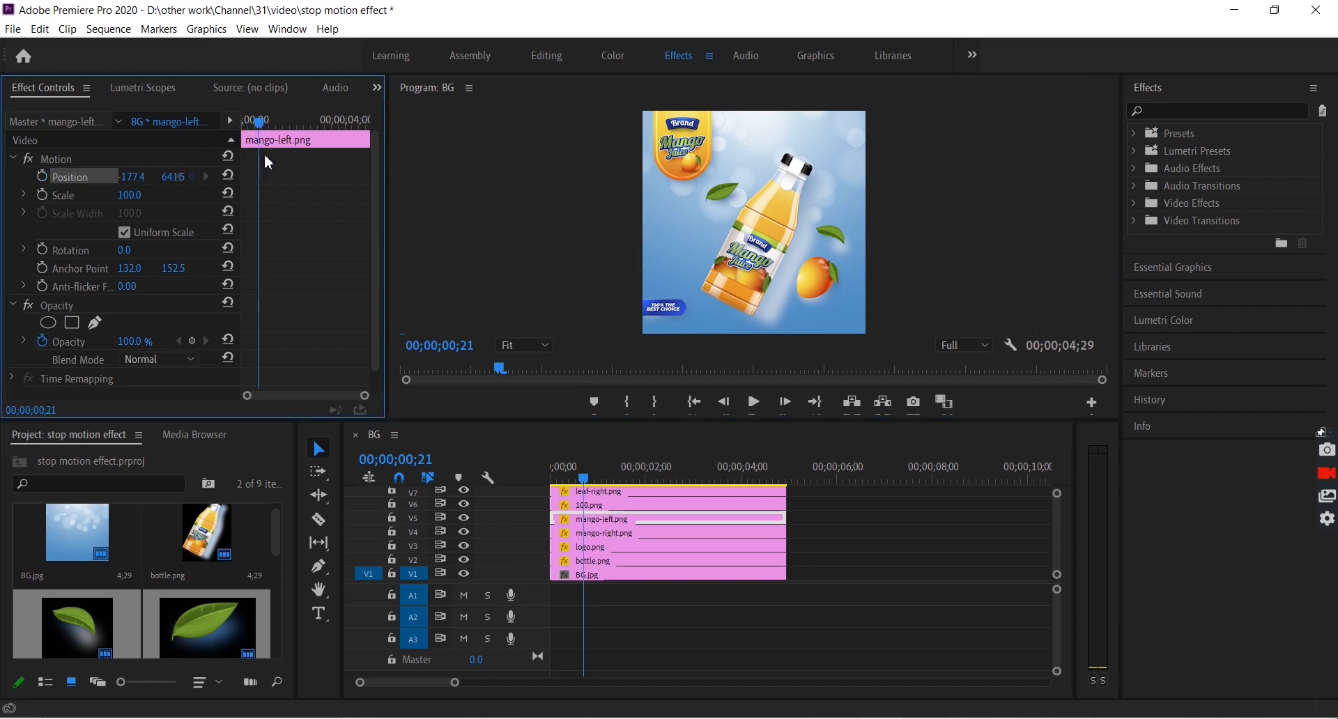
{"action": "left_click_drag", "start_coordinate": [257, 123], "coordinate": [234, 123]}
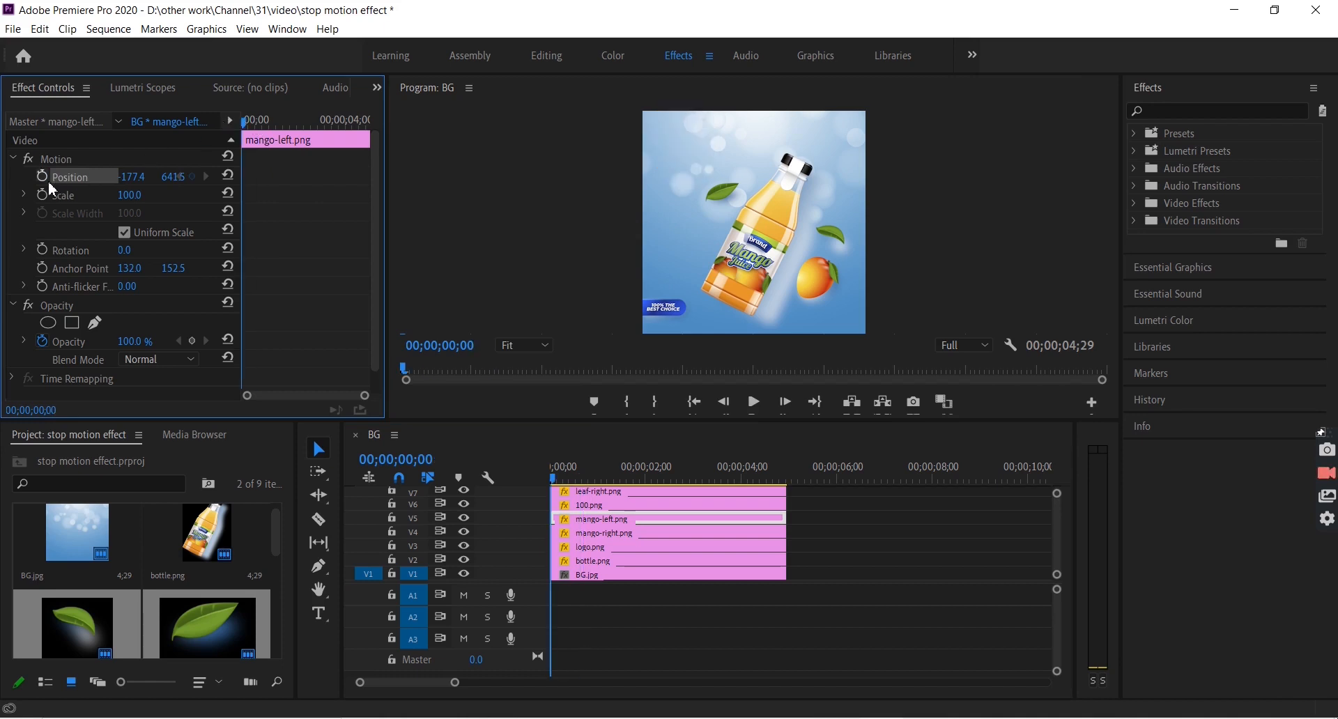
At 00;00;00;27, bring the left mango back into the frame by setting its horizontal position to 242.6.
{"action": "left_click_drag", "start_coordinate": [251, 124], "coordinate": [271, 131]}
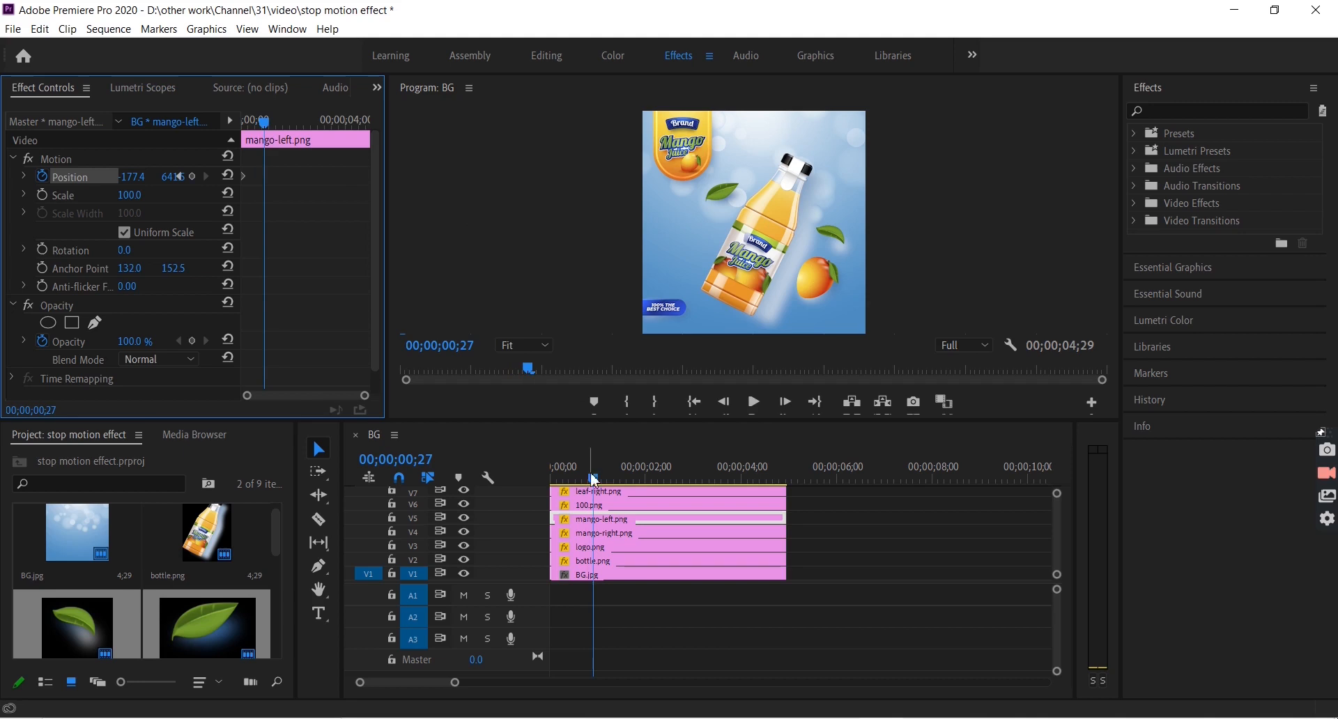
{"action": "left_click", "coordinate": [137, 174]}
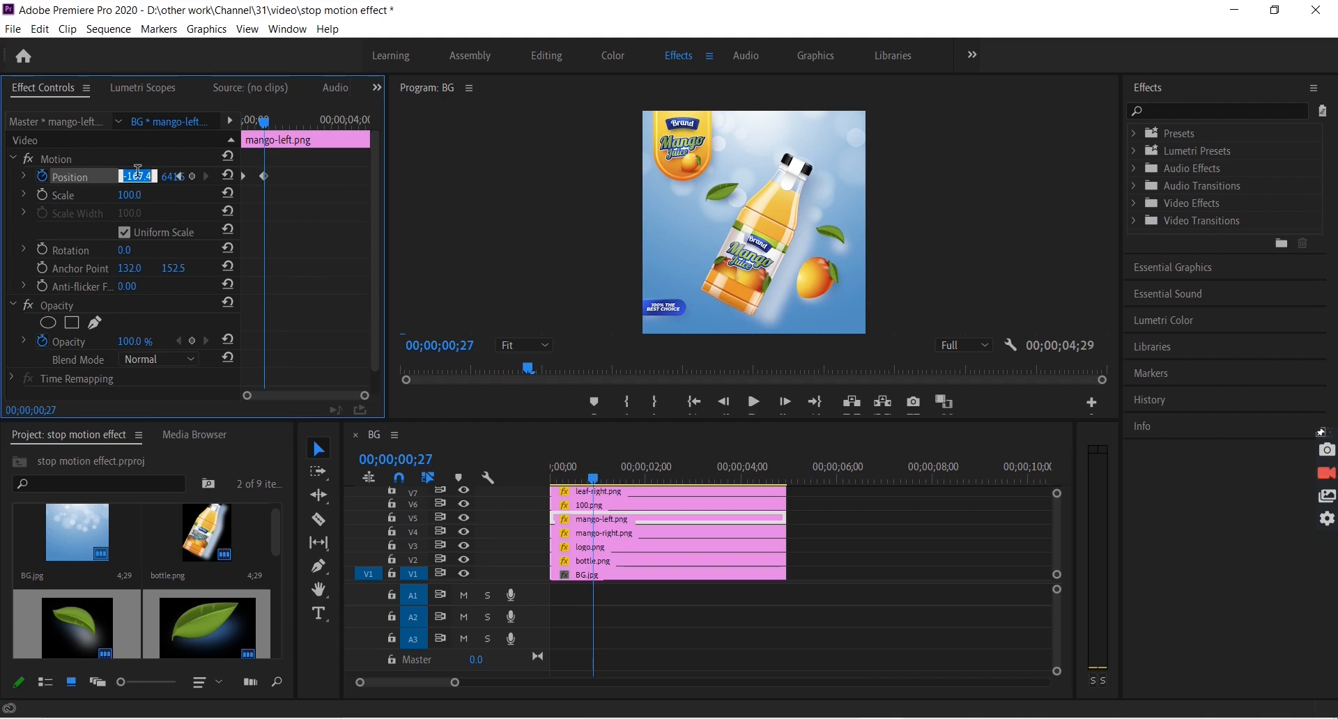
{"action": "type", "text": "27.6"}
{"action": "key", "text": "Return"}
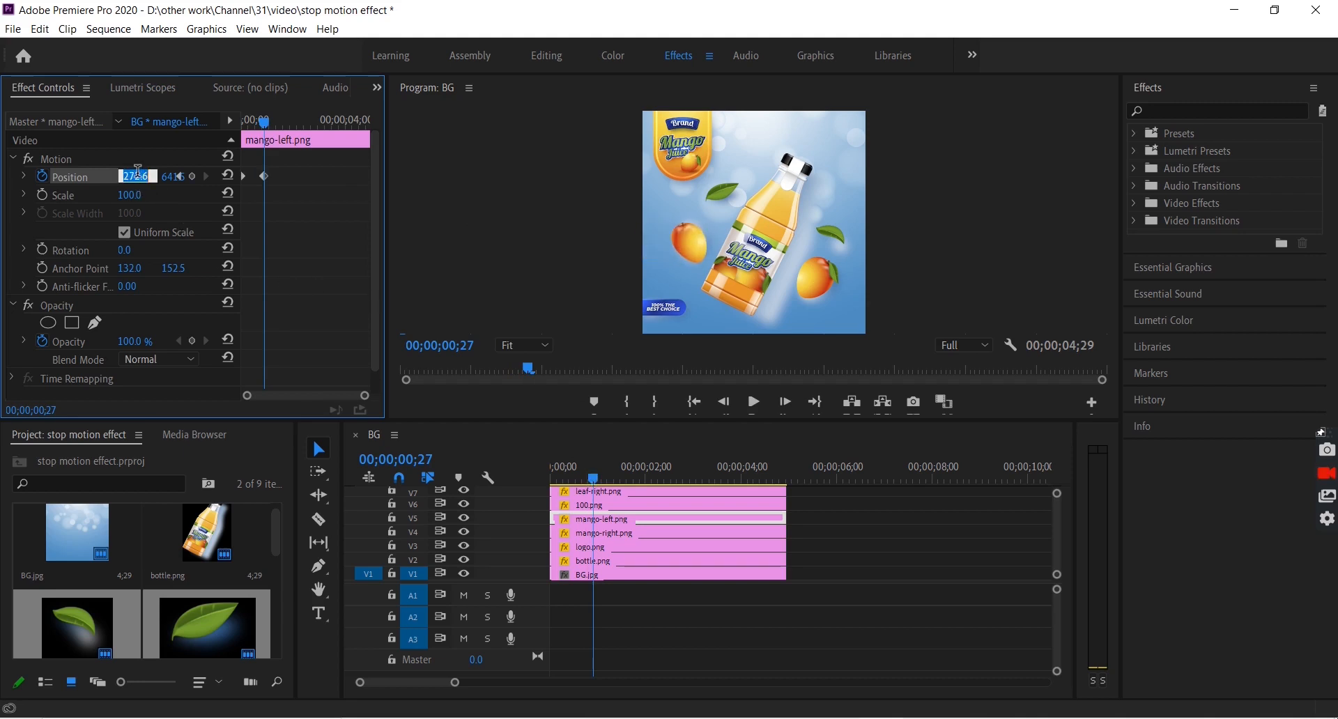
{"action": "key", "text": "Down"}
{"action": "key", "text": "Down"}
{"action": "key", "text": "Down"}
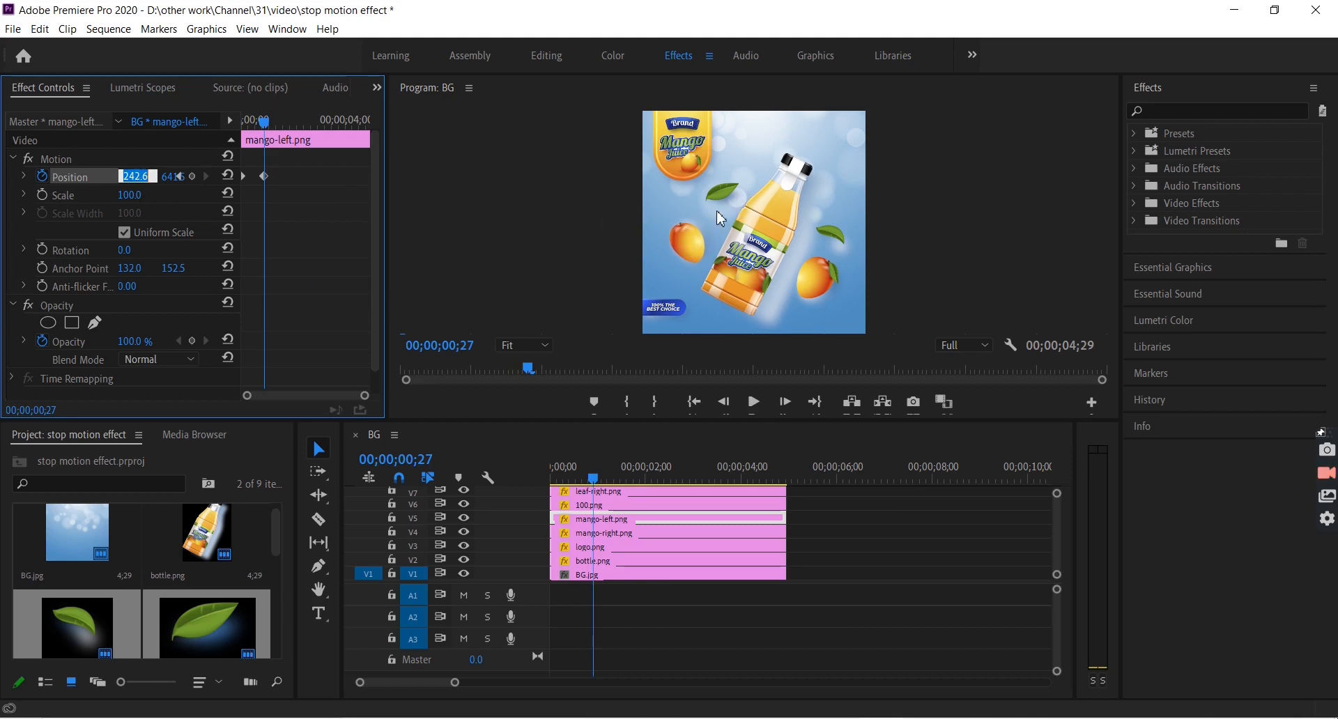
Move the right mango past the frame's right edge to about position 1320, 808 and keyframe its Position at the sequence start.
{"action": "left_click", "coordinate": [814, 285]}
{"action": "left_click", "coordinate": [826, 301]}
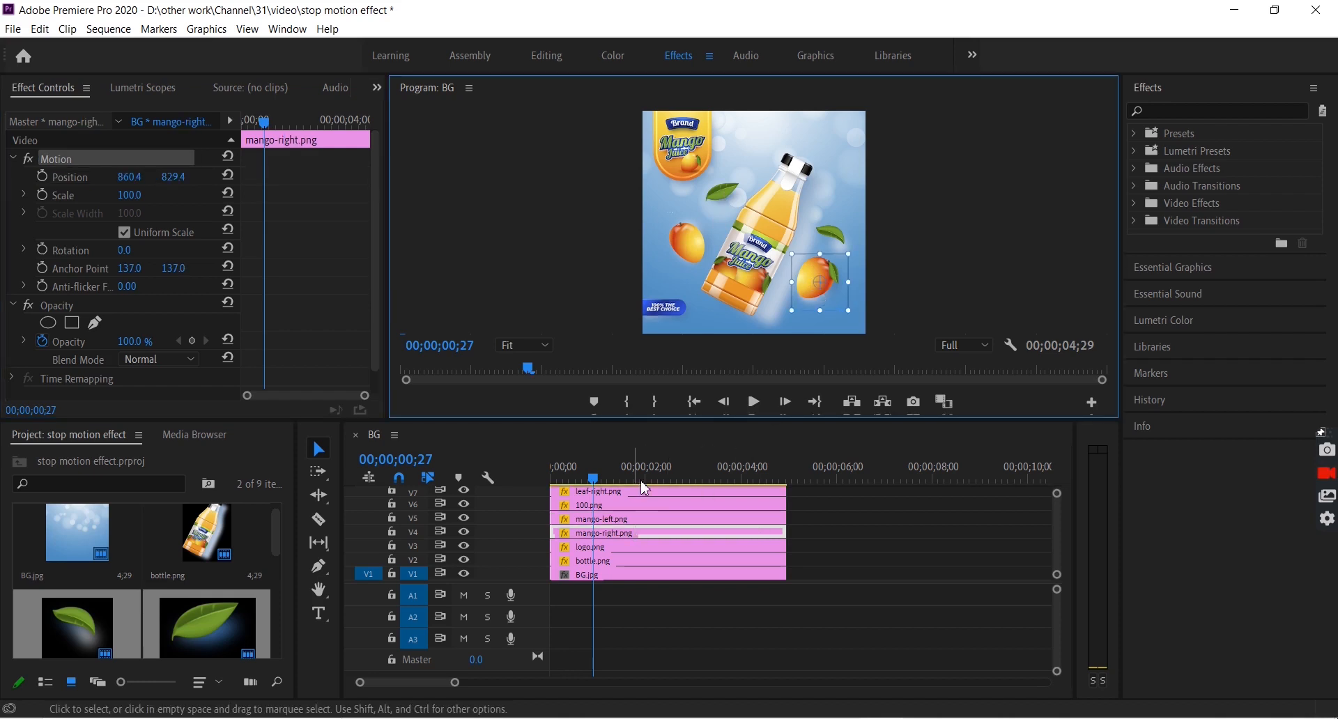
{"action": "left_click", "coordinate": [262, 129]}
{"action": "left_click_drag", "start_coordinate": [262, 130], "coordinate": [230, 128]}
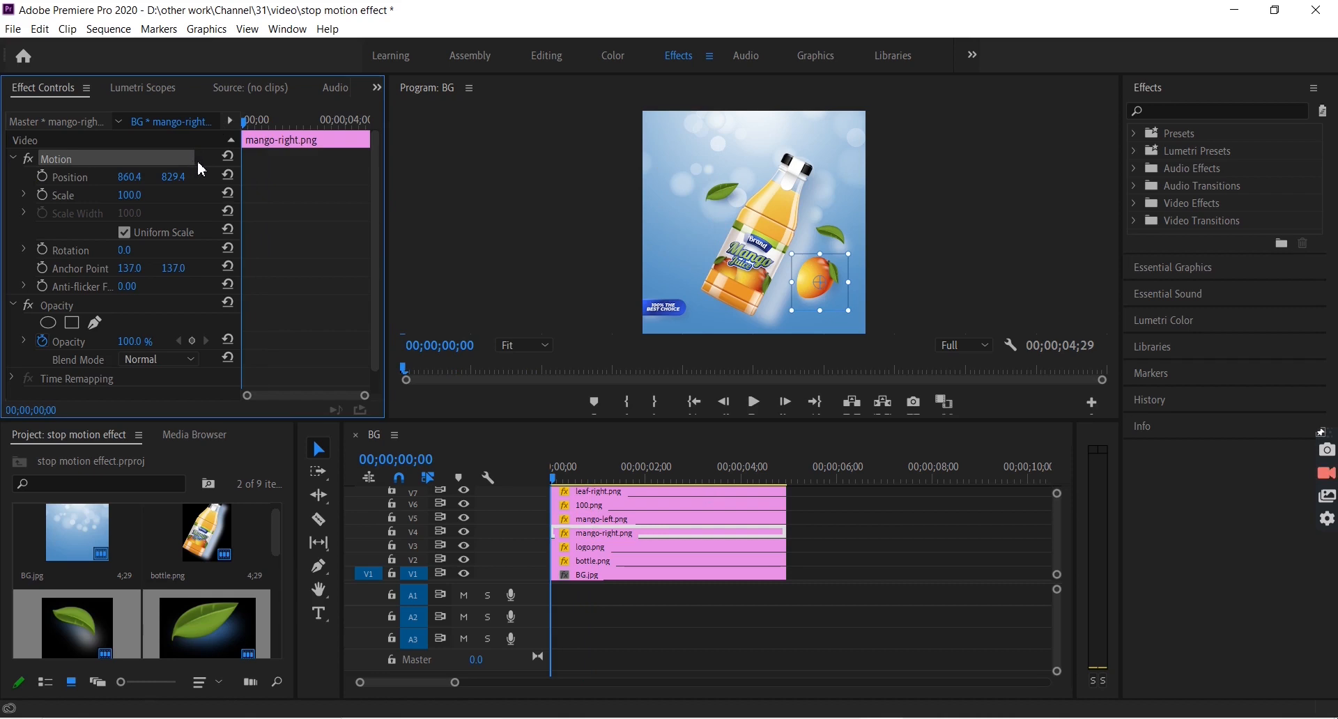
{"action": "left_click_drag", "start_coordinate": [839, 277], "coordinate": [940, 275]}
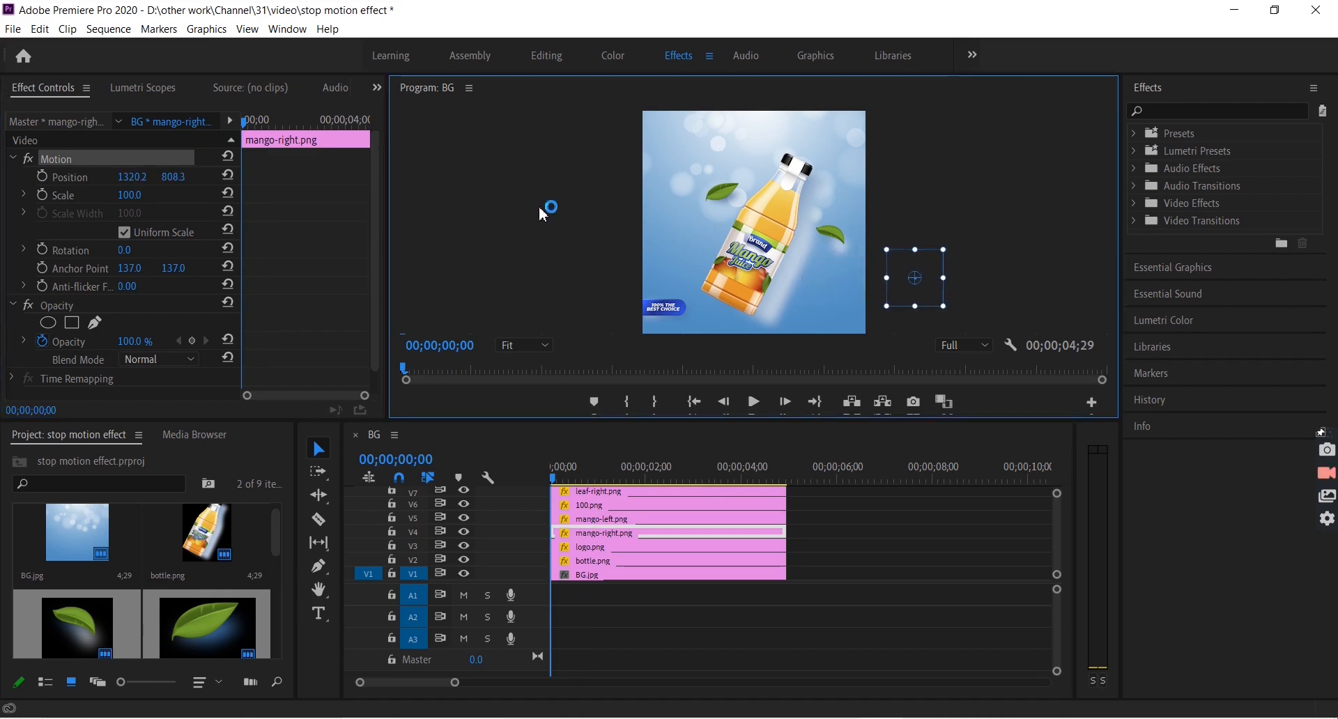
{"action": "left_click", "coordinate": [43, 177]}
At 00;00;01;00, bring the right mango back into the frame by setting its horizontal position to 860.2.
{"action": "left_click_drag", "start_coordinate": [243, 124], "coordinate": [277, 129]}
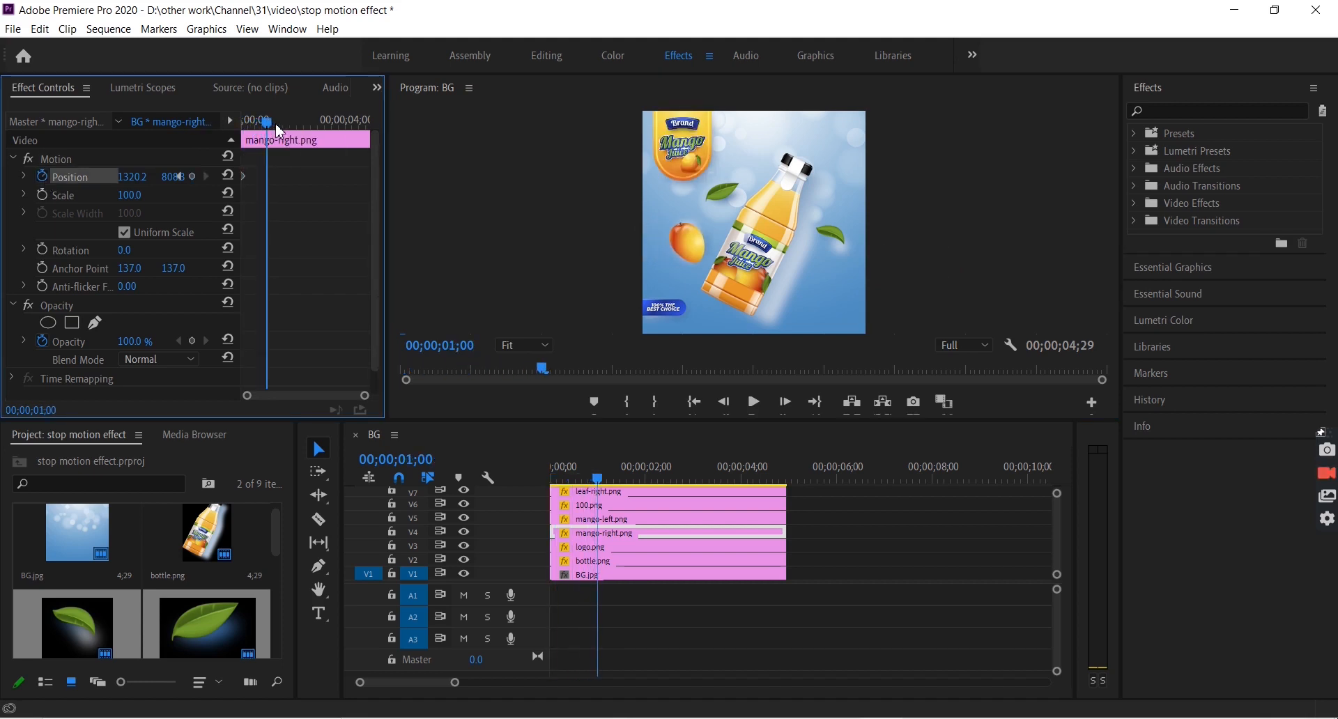
{"action": "left_click", "coordinate": [138, 175]}
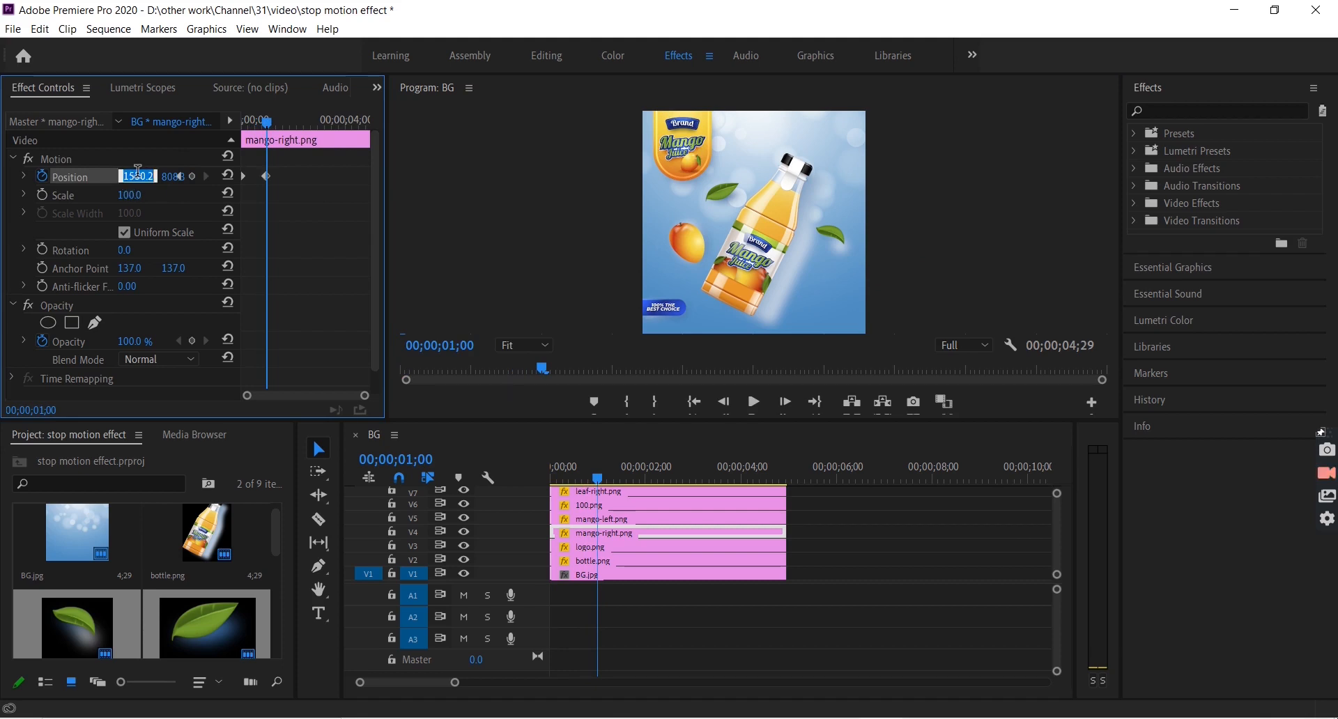
{"action": "key", "text": "shift+Down"}
{"action": "key", "text": "shift+Down"}
{"action": "key", "text": "shift+Down"}
{"action": "key", "text": "shift+Down"}
{"action": "key", "text": "shift+Down"}
{"action": "key", "text": "shift+Down"}
{"action": "key", "text": "shift+Down"}
{"action": "key", "text": "shift+Down"}
{"action": "key", "text": "shift+Down"}
{"action": "key", "text": "shift+Down"}
{"action": "key", "text": "shift+Down"}
{"action": "key", "text": "shift+Down"}
{"action": "key", "text": "shift+Down"}
{"action": "key", "text": "shift+Down"}
{"action": "key", "text": "shift+Down"}
{"action": "key", "text": "shift+Down"}
{"action": "key", "text": "shift+Down"}
{"action": "key", "text": "shift+Down"}
{"action": "key", "text": "shift+Down"}
{"action": "key", "text": "shift+Down"}
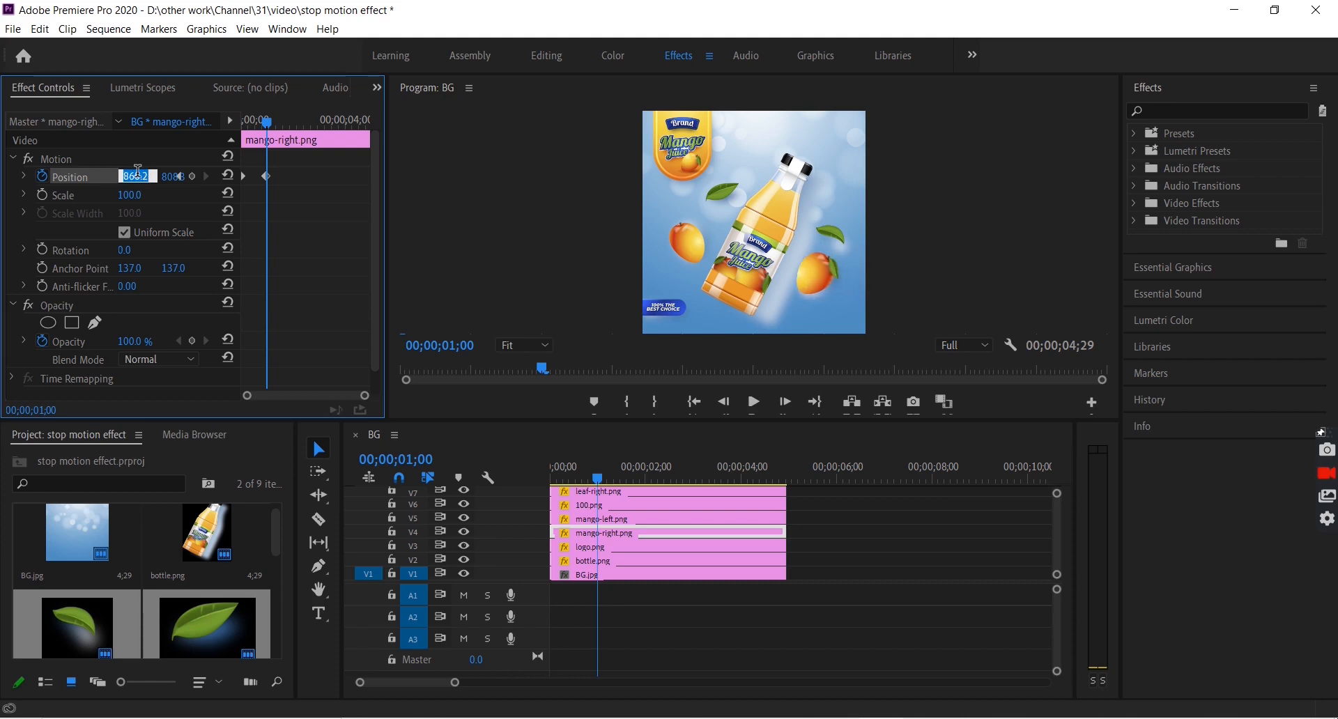
{"action": "key", "text": "Return"}
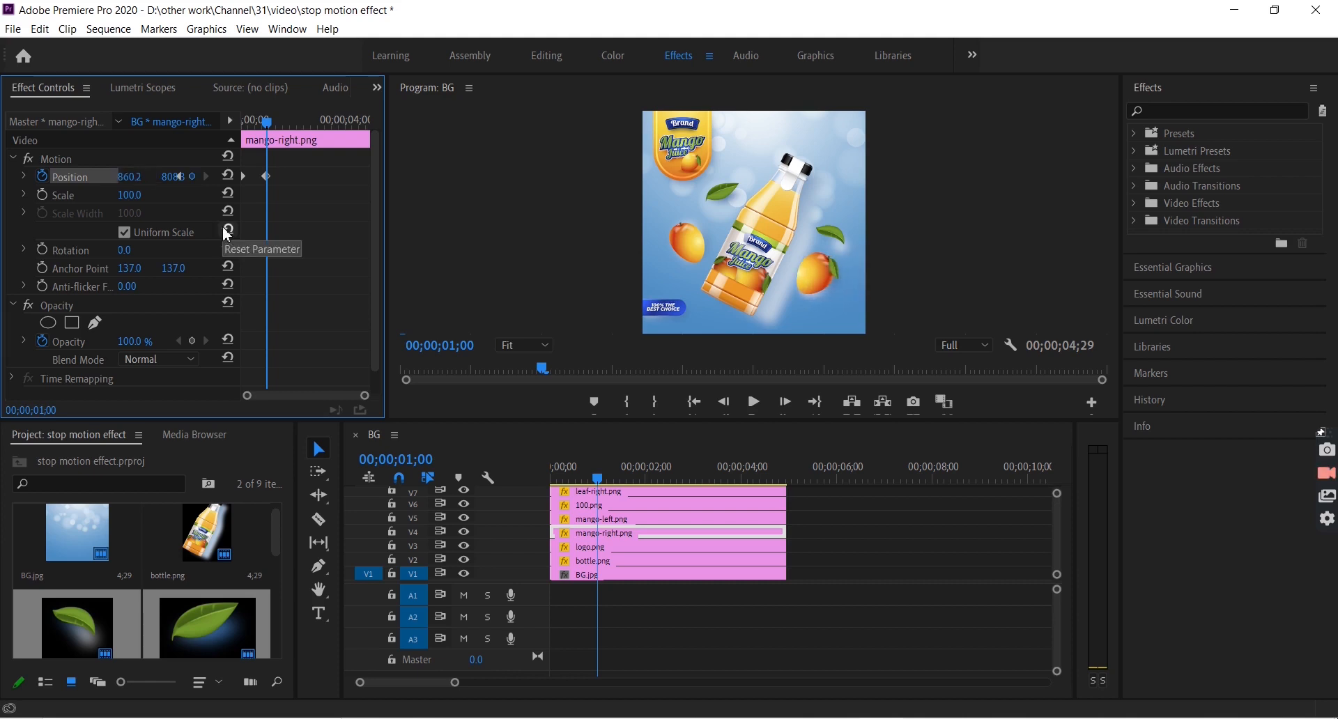
Keyframe the right leaf's Position outside the frame at about 1341, 593 at the sequence start, and set the current time to 00;00;01;03.
{"action": "left_click", "coordinate": [838, 236]}
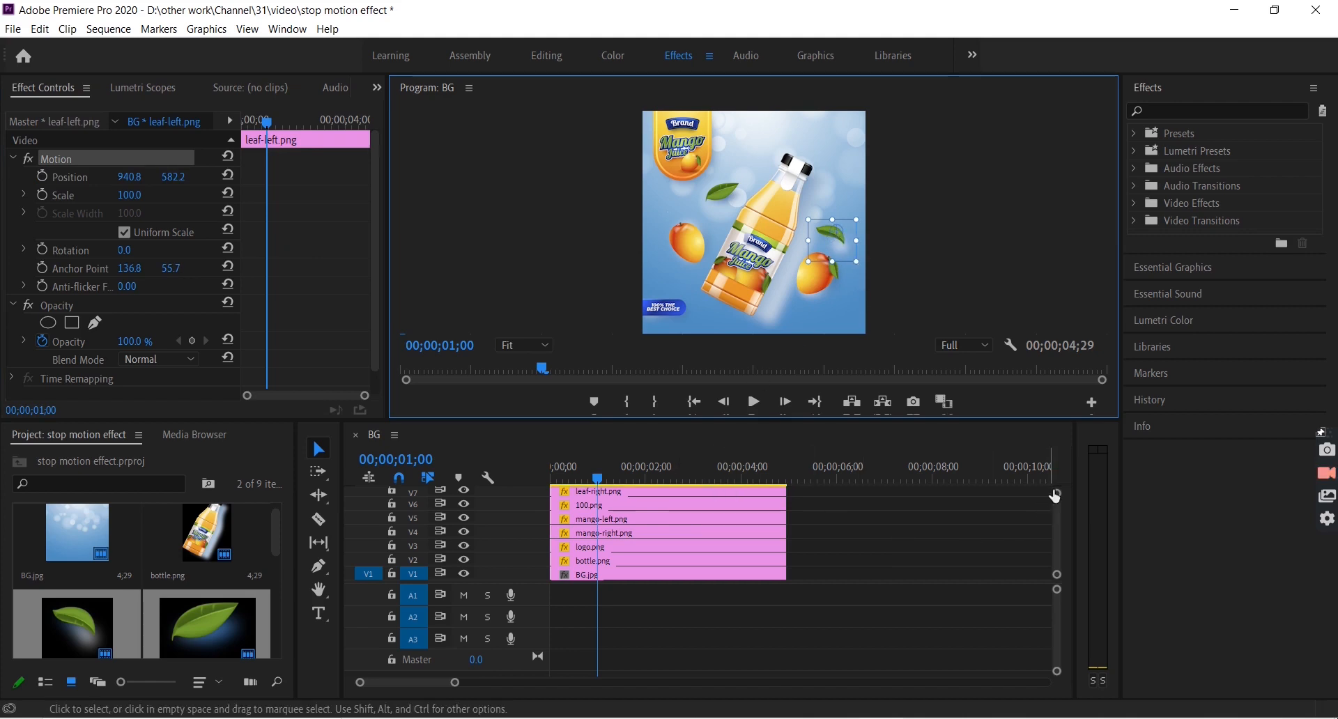
{"action": "left_click_drag", "start_coordinate": [1055, 496], "coordinate": [1057, 465]}
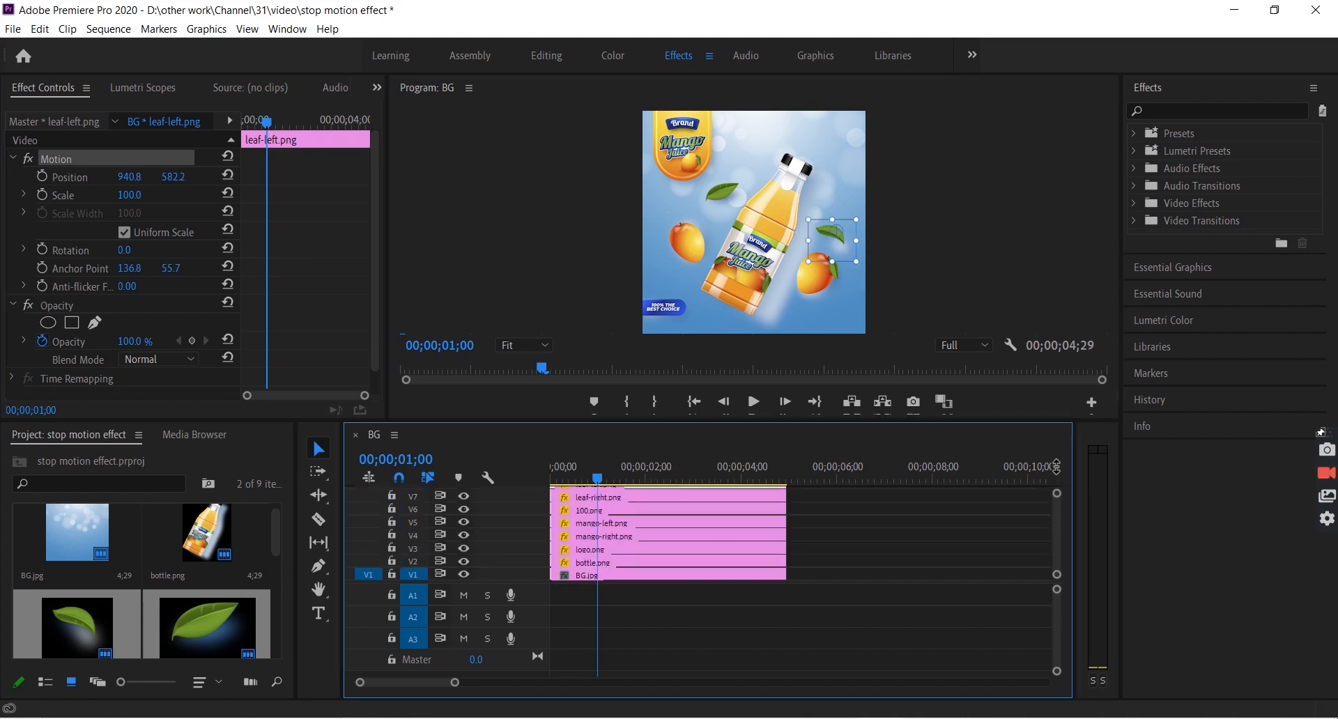
{"action": "left_click_drag", "start_coordinate": [808, 424], "coordinate": [802, 357]}
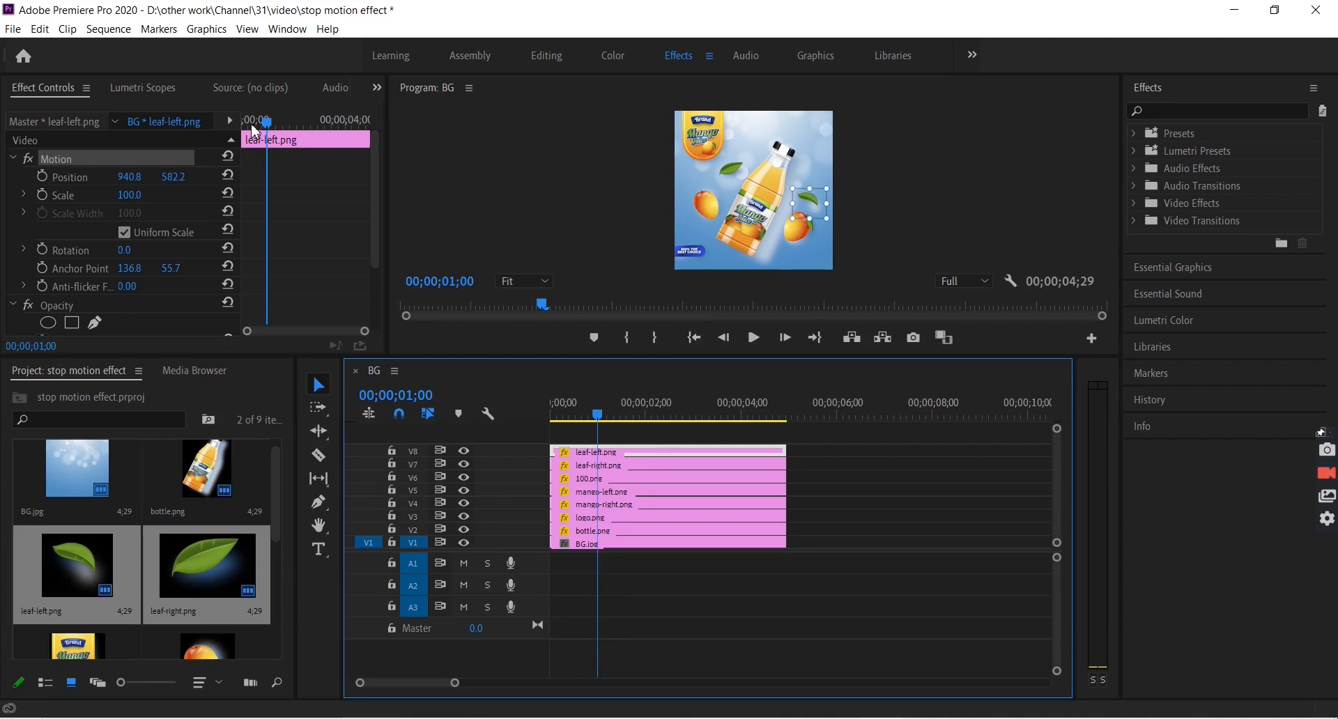
{"action": "left_click_drag", "start_coordinate": [268, 128], "coordinate": [230, 131]}
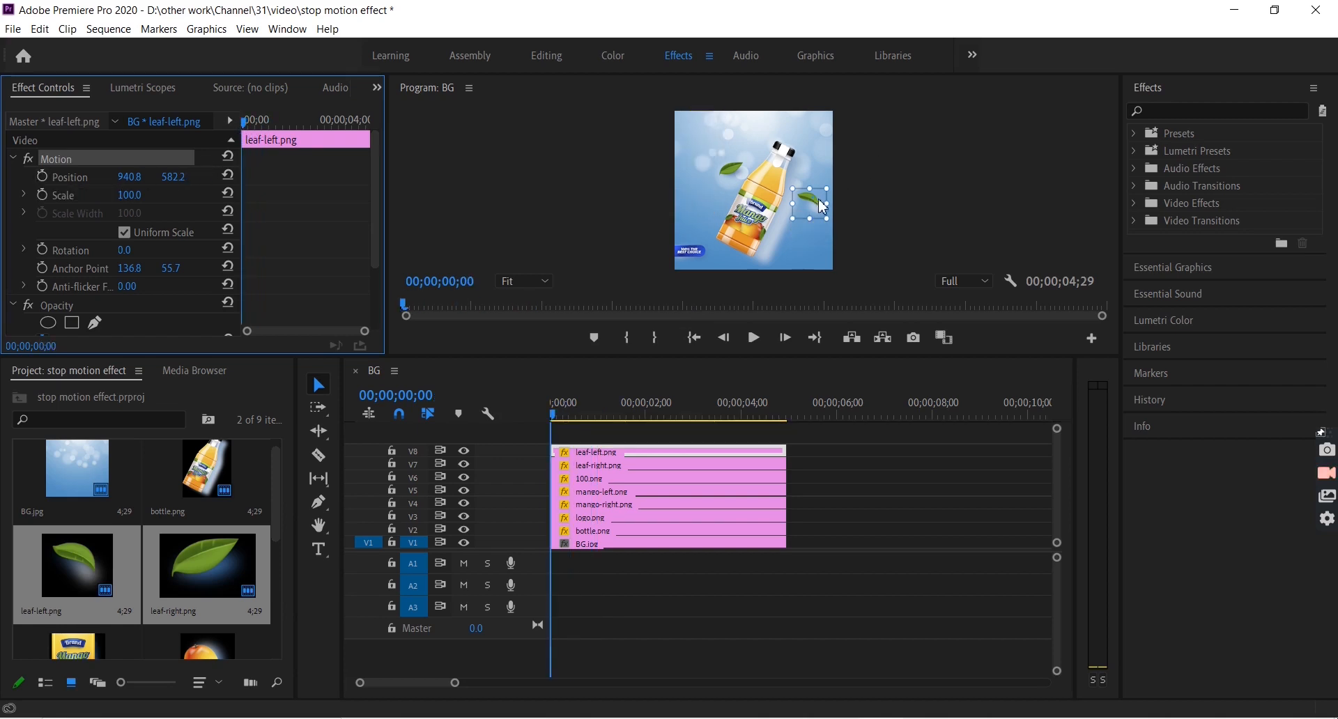
{"action": "left_click_drag", "start_coordinate": [820, 204], "coordinate": [879, 206]}
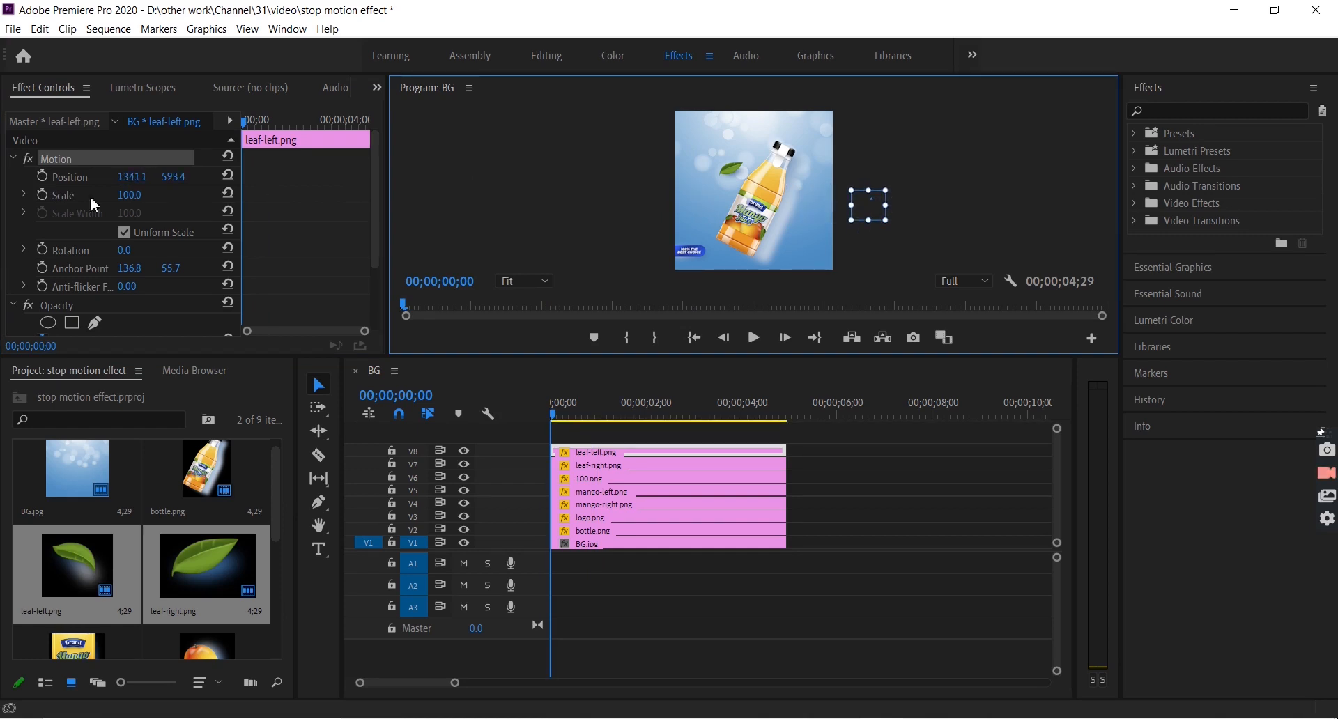
{"action": "left_click", "coordinate": [44, 177]}
{"action": "left_click_drag", "start_coordinate": [251, 134], "coordinate": [275, 139]}
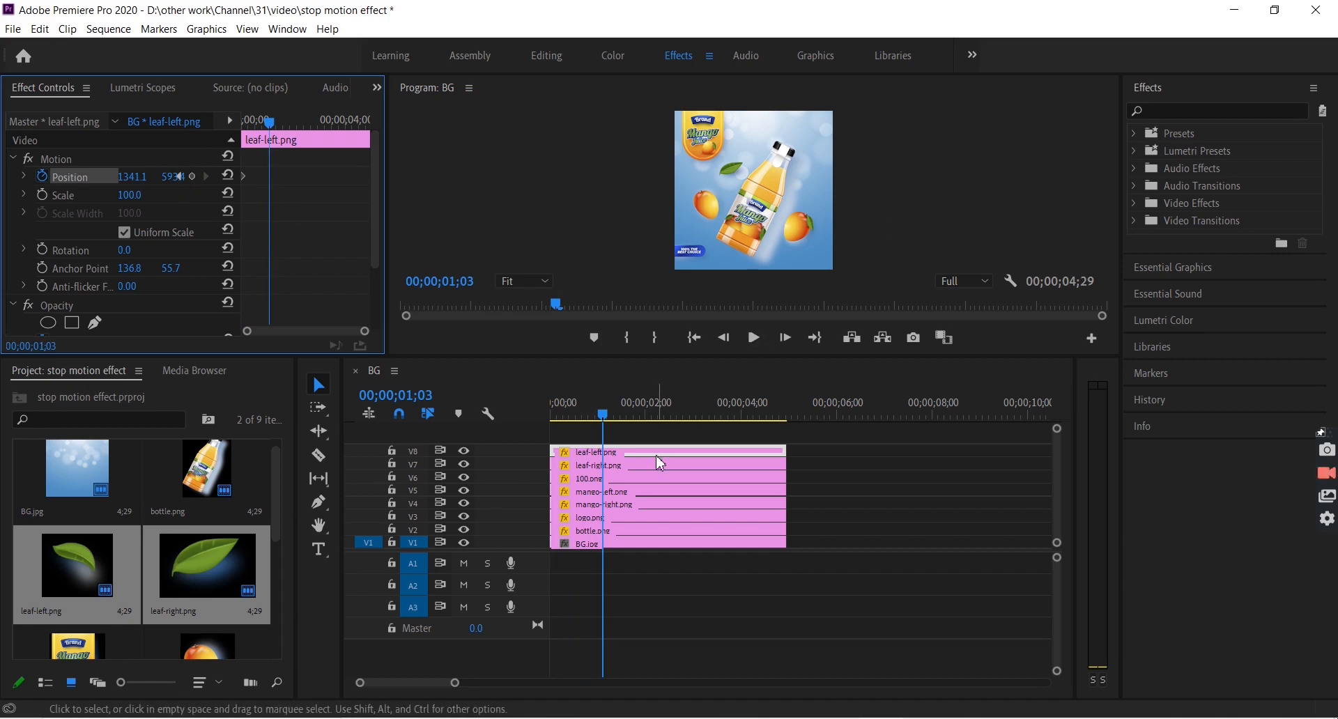
Try to reposition the right leaf by raising its vertical position to 953.4.
{"action": "left_click", "coordinate": [180, 174]}
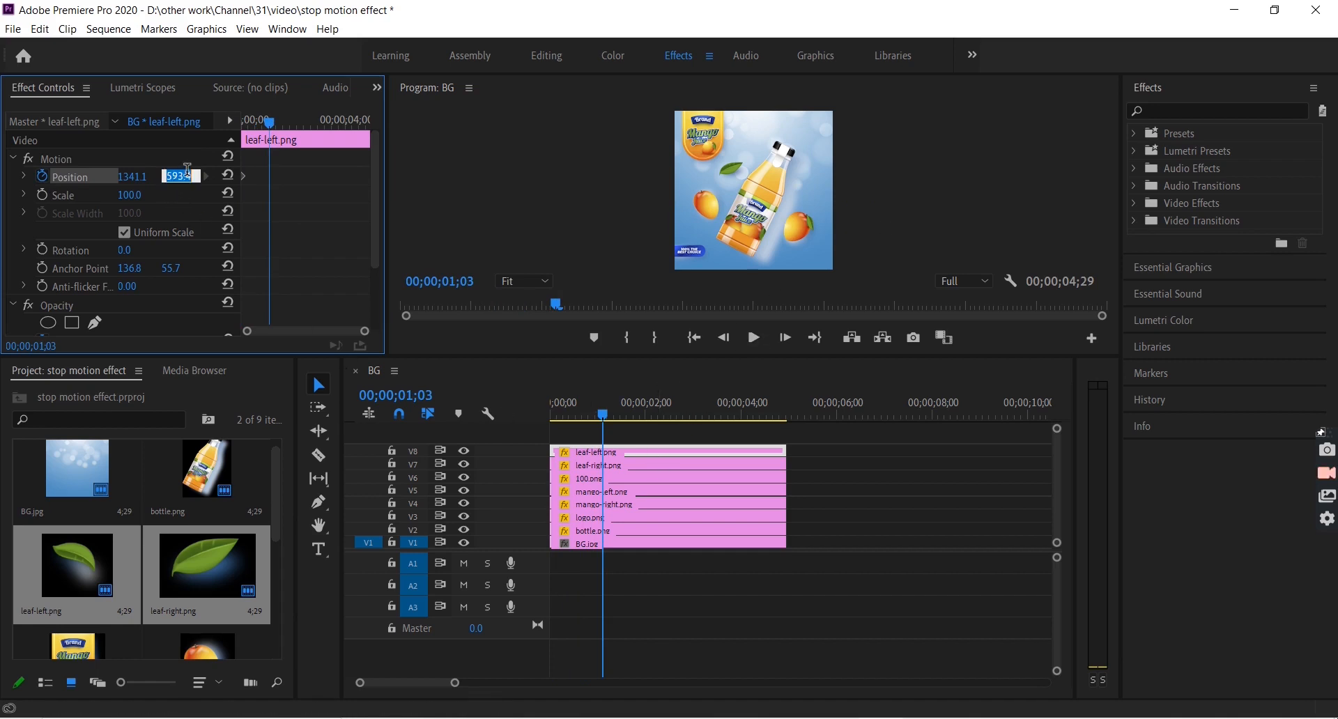
{"action": "key", "text": "shift+Up"}
{"action": "key", "text": "ctrl+z"}
{"action": "key", "text": "ctrl+z"}
{"action": "key", "text": "shift+Up"}
{"action": "key", "text": "shift+Up"}
{"action": "key", "text": "shift+Up"}
{"action": "key", "text": "shift+Up"}
{"action": "key", "text": "shift+Up"}
{"action": "key", "text": "shift+Up"}
{"action": "key", "text": "shift+Up"}
{"action": "key", "text": "shift+Up"}
{"action": "key", "text": "shift+Up"}
{"action": "key", "text": "shift+Up"}
{"action": "key", "text": "shift+Up"}
{"action": "key", "text": "shift+Up"}
{"action": "key", "text": "shift+Up"}
{"action": "key", "text": "shift+Up"}
{"action": "key", "text": "Return"}
Bring the right leaf back into the frame beside the bottle by setting its Position to 961.1, 533.4.
{"action": "left_click", "coordinate": [138, 174]}
{"action": "key", "text": "shift+Up"}
{"action": "key", "text": "shift+Up"}
{"action": "key", "text": "shift+Up"}
{"action": "key", "text": "shift+Up"}
{"action": "key", "text": "shift+Up"}
{"action": "key", "text": "shift+Up"}
{"action": "key", "text": "shift+Up"}
{"action": "key", "text": "shift+Up"}
{"action": "key", "text": "shift+Up"}
{"action": "key", "text": "shift+Up"}
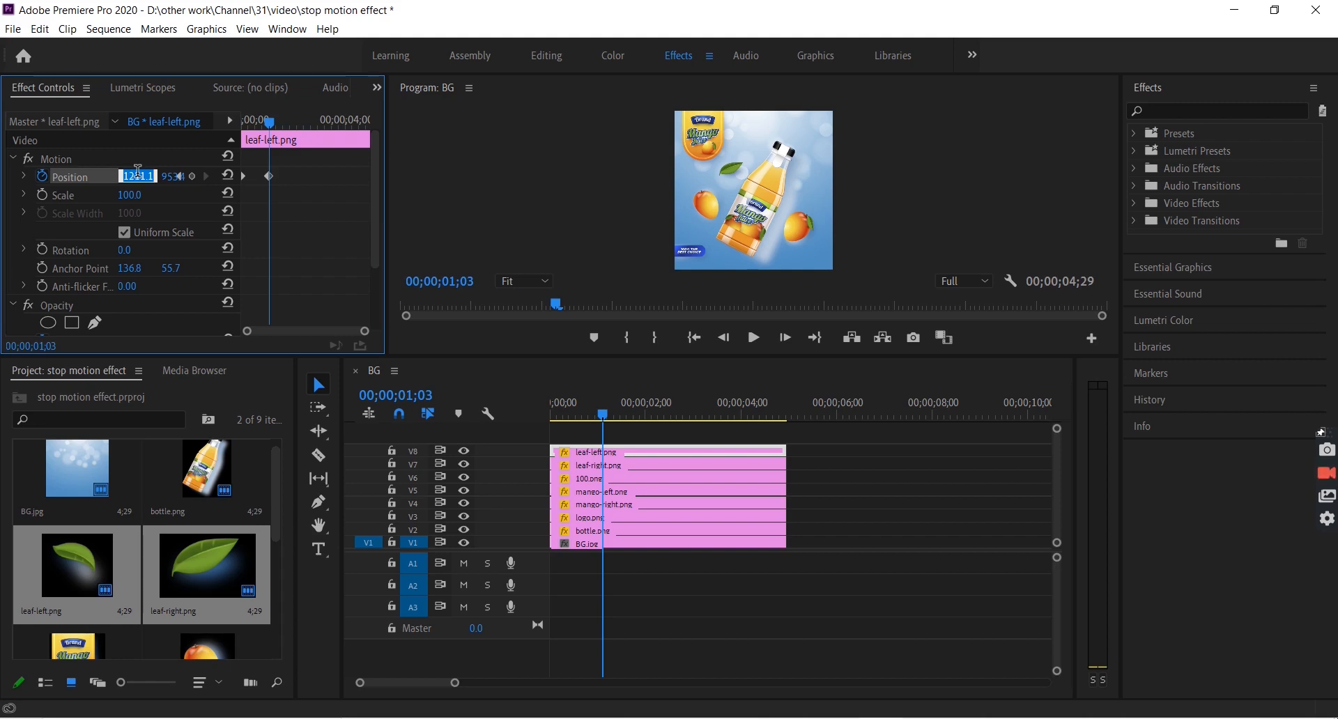
{"action": "key", "text": "shift+Down"}
{"action": "key", "text": "shift+Down"}
{"action": "key", "text": "shift+Down"}
{"action": "key", "text": "shift+Down"}
{"action": "key", "text": "shift+Down"}
{"action": "key", "text": "shift+Down"}
{"action": "key", "text": "shift+Down"}
{"action": "key", "text": "shift+Down"}
{"action": "key", "text": "shift+Down"}
{"action": "key", "text": "shift+Down"}
{"action": "key", "text": "Tab"}
{"action": "key", "text": "shift+Down"}
{"action": "key", "text": "shift+Down"}
{"action": "key", "text": "shift+Down"}
{"action": "key", "text": "shift+Down"}
{"action": "key", "text": "shift+Down"}
{"action": "key", "text": "shift+Down"}
{"action": "key", "text": "shift+Down"}
{"action": "key", "text": "shift+Down"}
{"action": "key", "text": "shift+Down"}
{"action": "key", "text": "shift+Down"}
{"action": "key", "text": "shift+Down"}
{"action": "key", "text": "shift+Down"}
{"action": "key", "text": "shift+Down"}
{"action": "key", "text": "shift+Down"}
{"action": "key", "text": "shift+Down"}
{"action": "key", "text": "shift+Down"}
{"action": "key", "text": "shift+Down"}
{"action": "key", "text": "shift+Down"}
{"action": "key", "text": "shift+Down"}
{"action": "key", "text": "shift+Down"}
{"action": "key", "text": "shift+Down"}
{"action": "key", "text": "shift+Down"}
{"action": "key", "text": "shift+Down"}
{"action": "key", "text": "shift+Down"}
{"action": "key", "text": "shift+Down"}
{"action": "key", "text": "shift+Down"}
{"action": "key", "text": "shift+Down"}
{"action": "key", "text": "shift+Down"}
{"action": "key", "text": "shift+Down"}
{"action": "key", "text": "shift+Down"}
{"action": "key", "text": "shift+Down"}
{"action": "key", "text": "shift+Down"}
{"action": "key", "text": "Tab"}
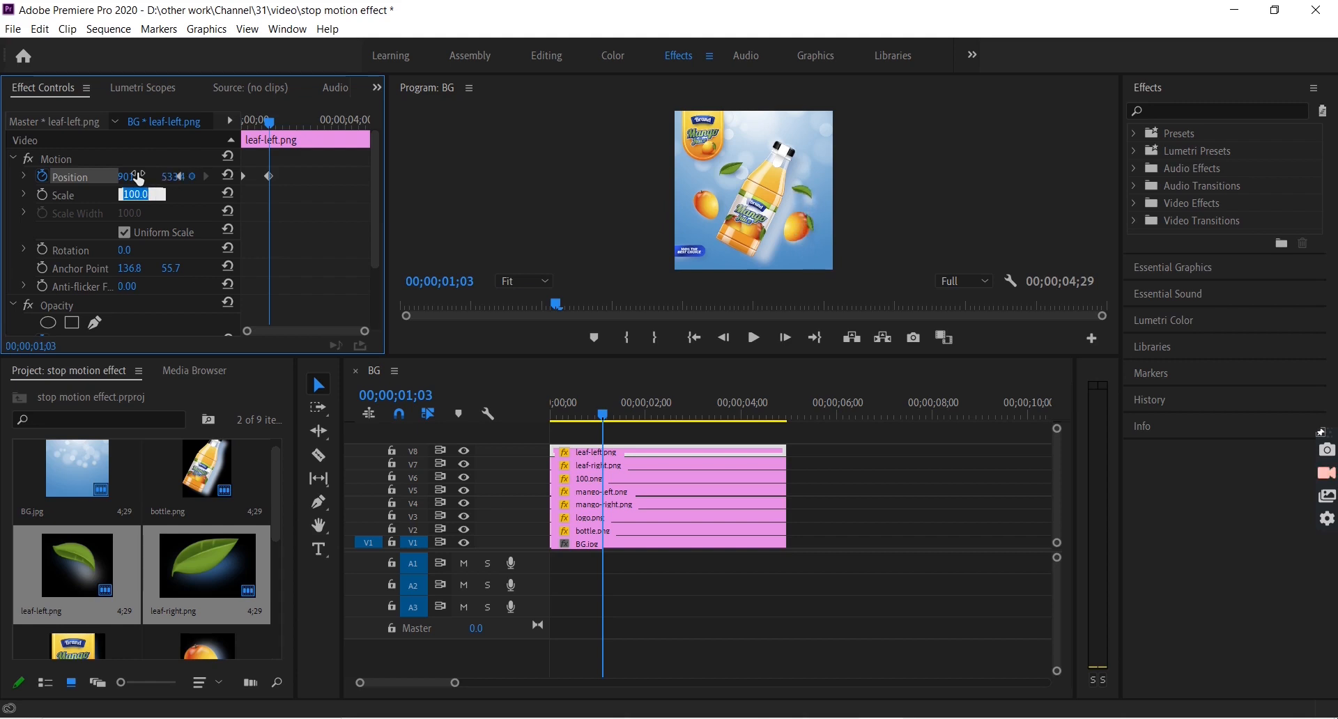
{"action": "left_click", "coordinate": [137, 175]}
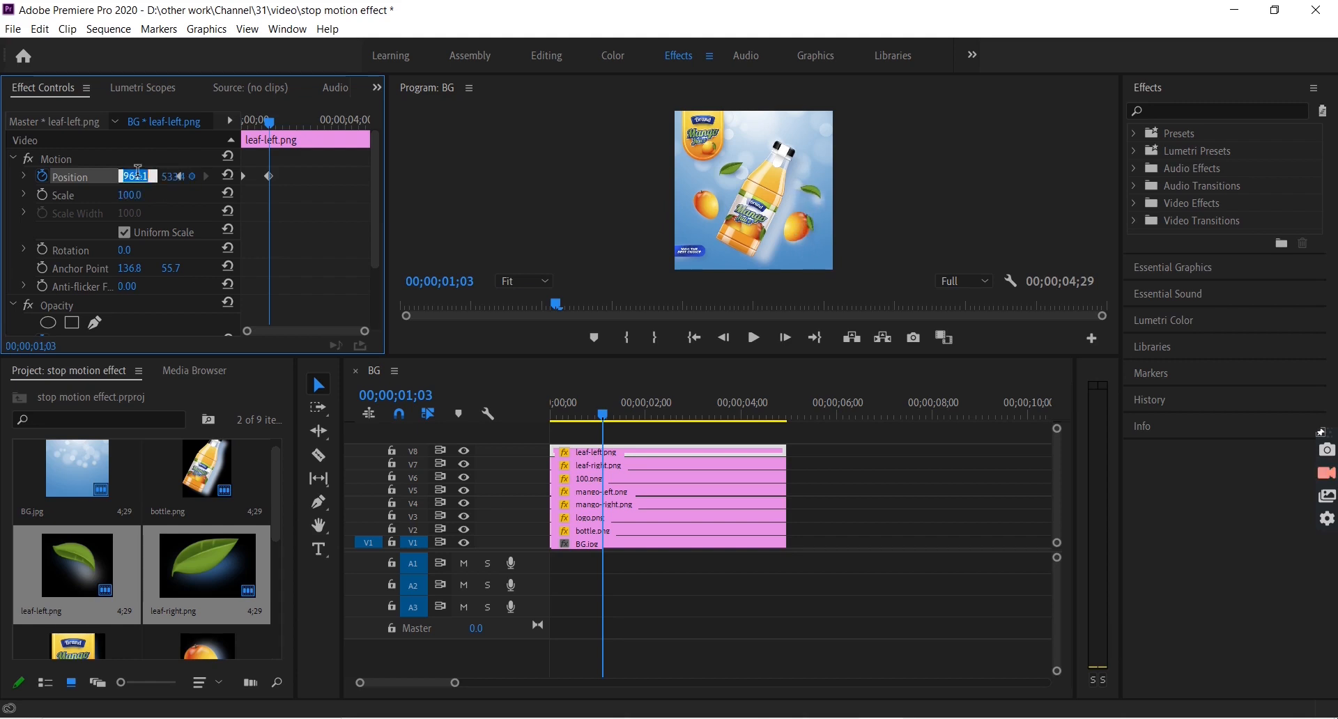
{"action": "key", "text": "Return"}
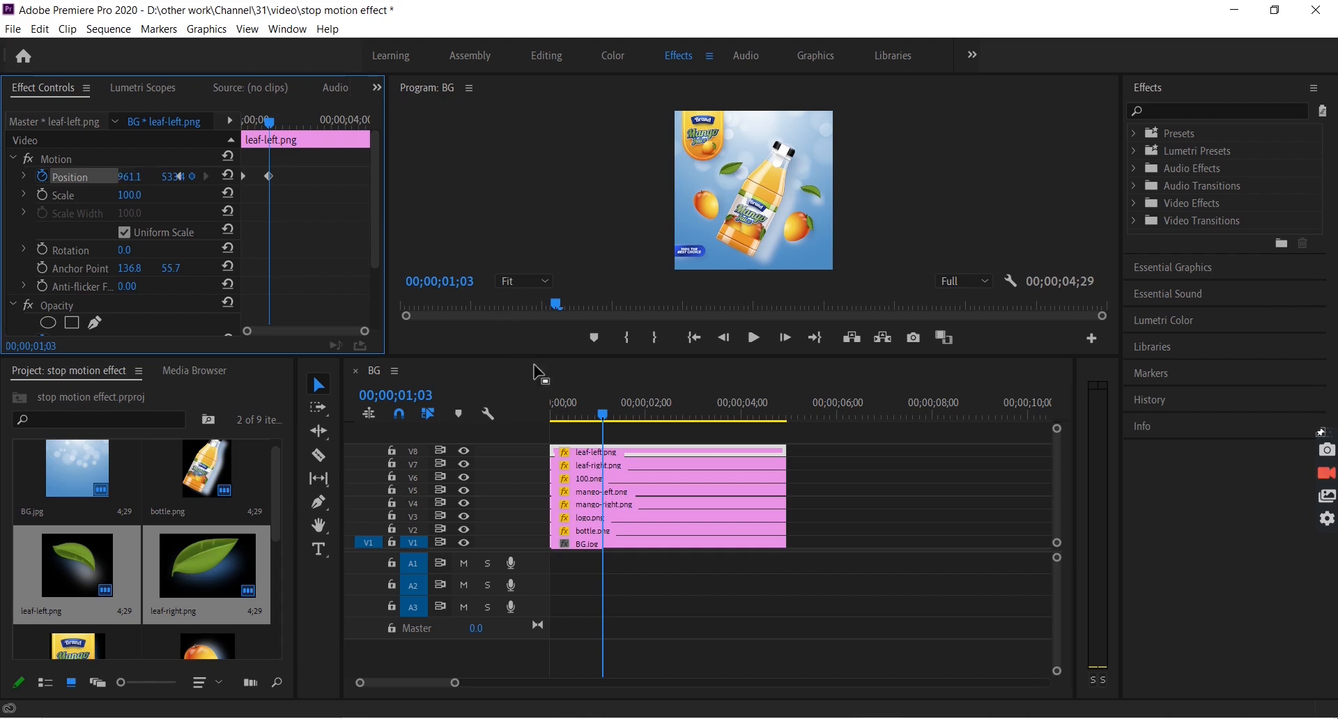
Play the animation from the sequence start to check the mangoes and right leaf moving in.
{"action": "left_click_drag", "start_coordinate": [594, 428], "coordinate": [537, 432]}
{"action": "key", "text": "space"}
{"action": "key", "text": "space"}
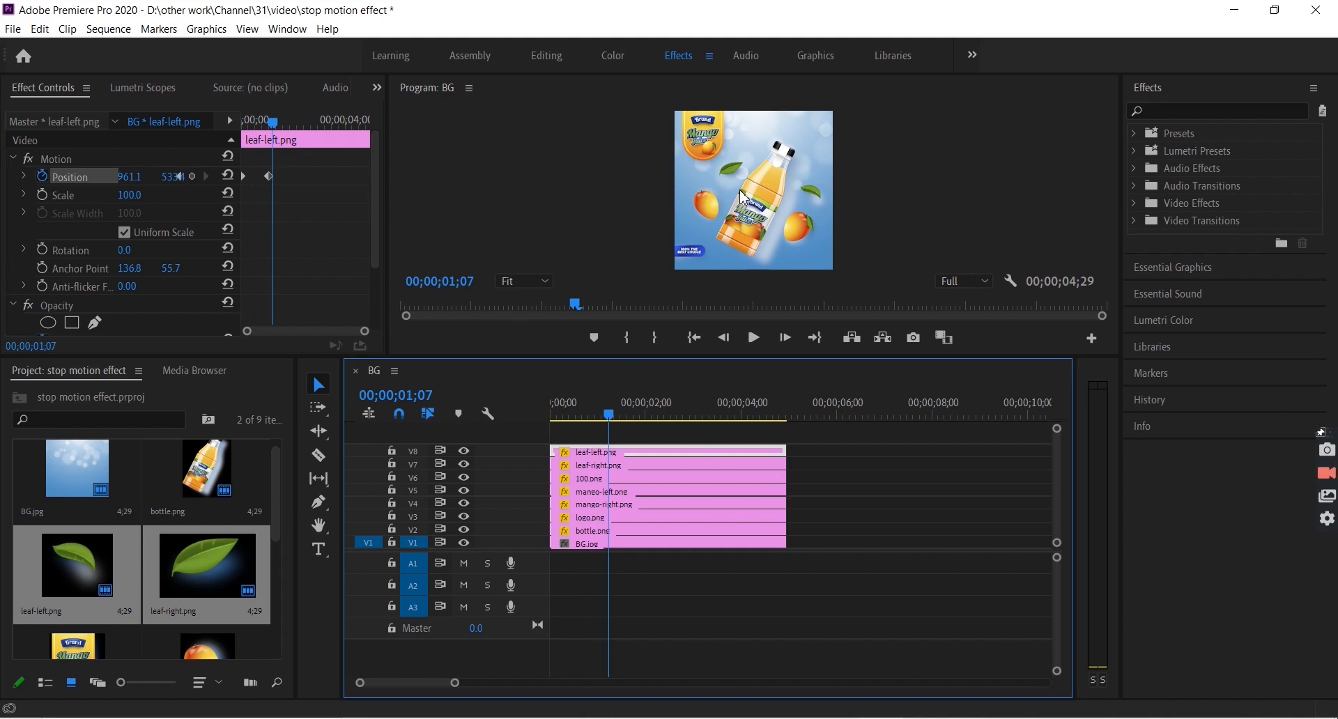
Enlarge the preview and keyframe the left leaf's Position at 392.1, 414.6 at the sequence start and again just past one second.
{"action": "left_click", "coordinate": [673, 467]}
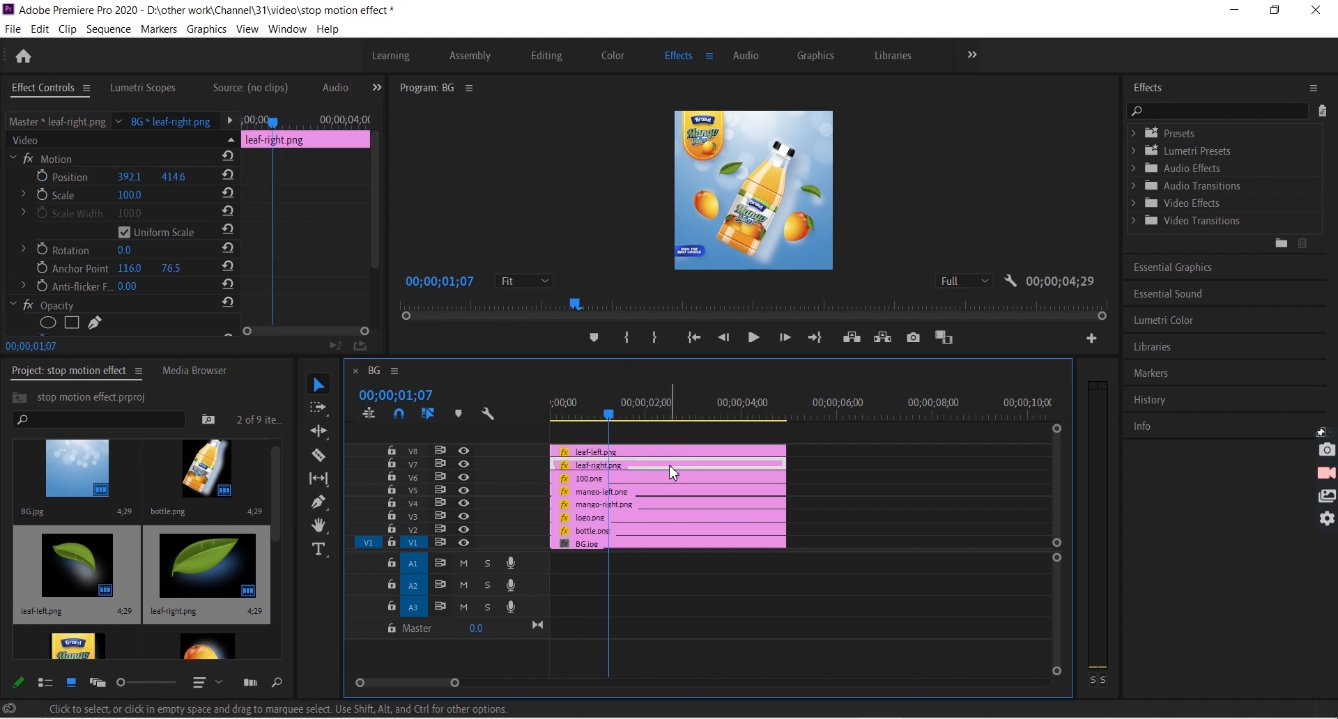
{"action": "left_click_drag", "start_coordinate": [275, 127], "coordinate": [234, 127]}
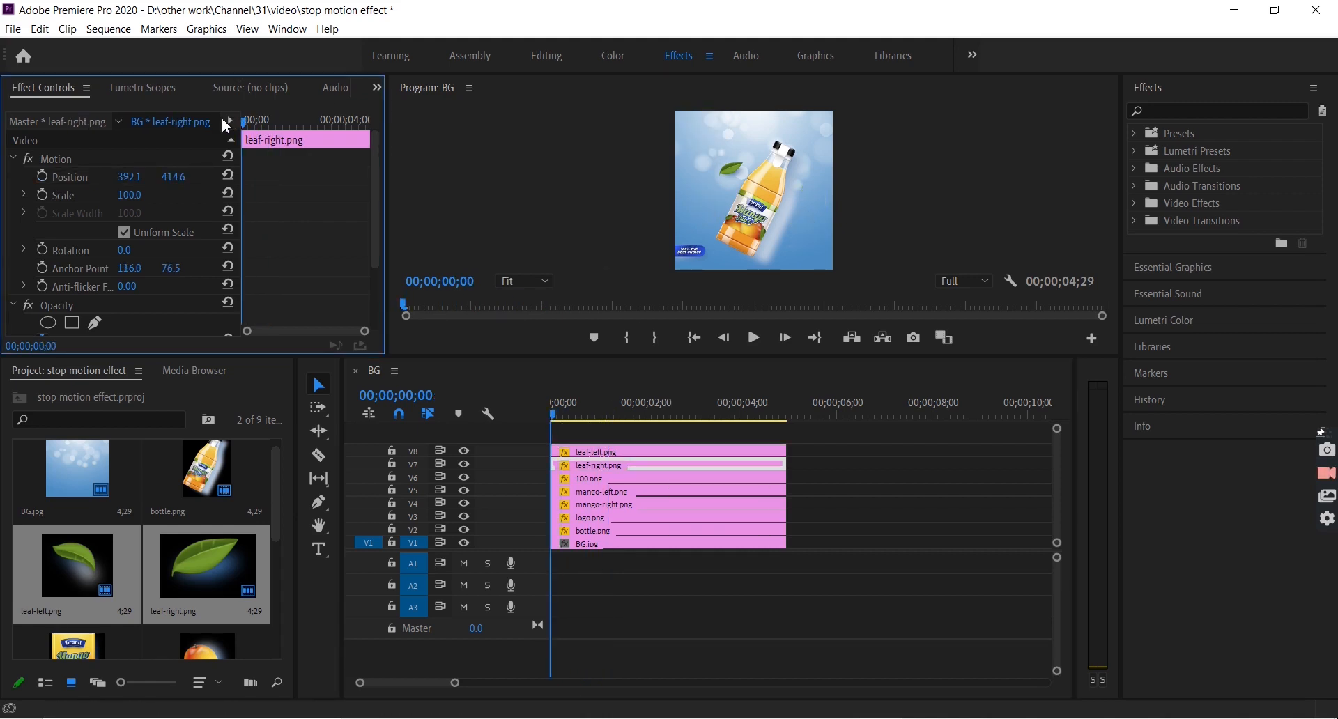
{"action": "double_click", "coordinate": [737, 175]}
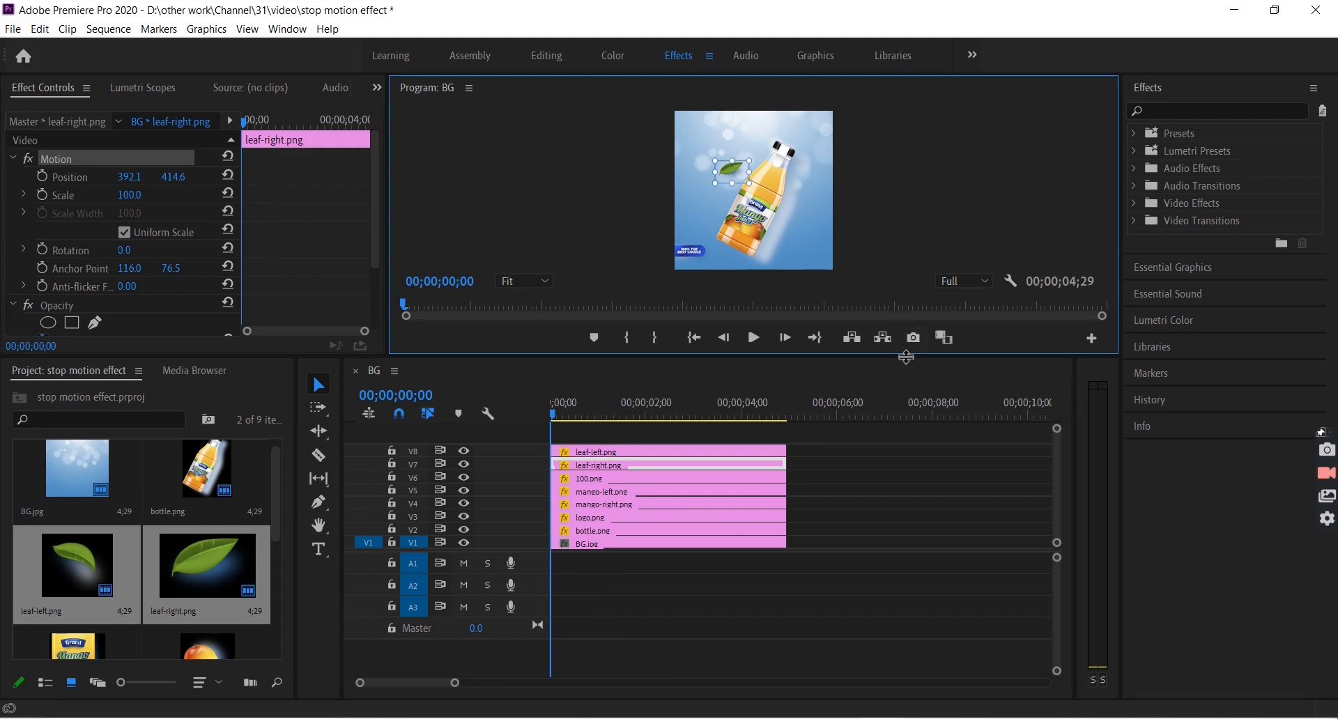
{"action": "left_click_drag", "start_coordinate": [915, 357], "coordinate": [920, 519]}
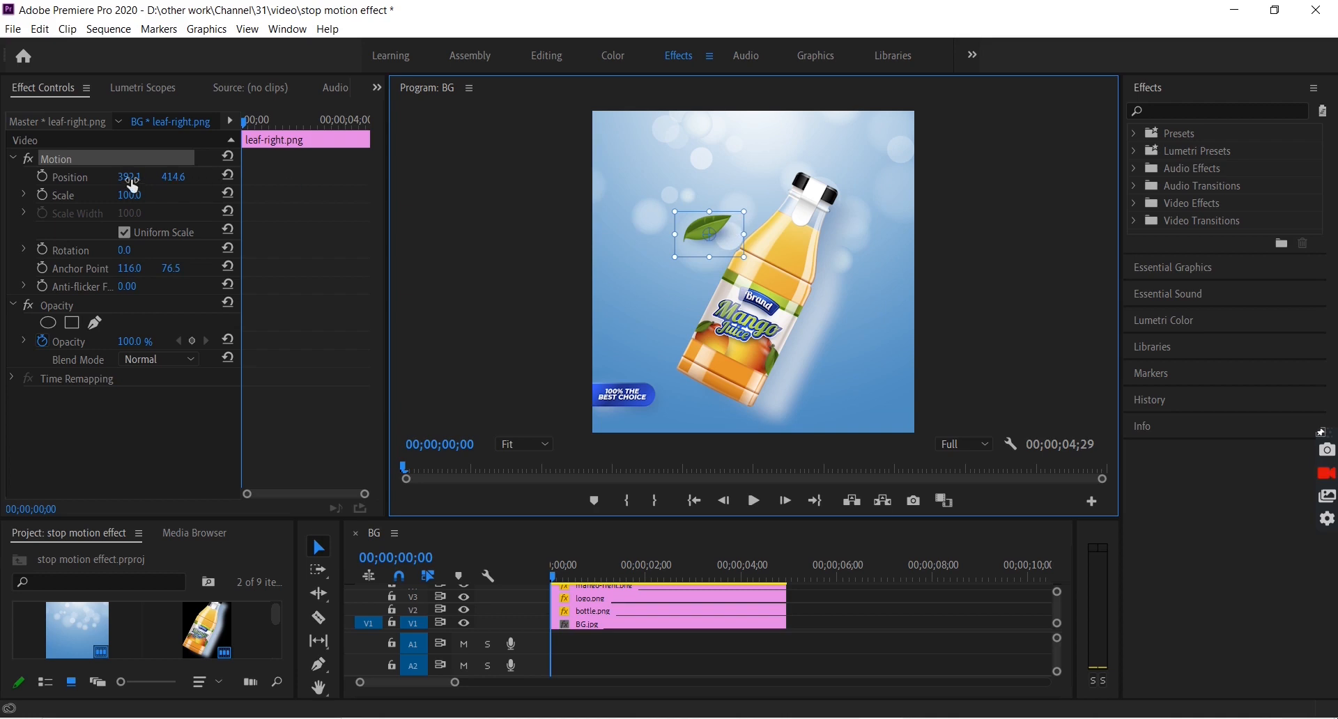
{"action": "left_click", "coordinate": [44, 178]}
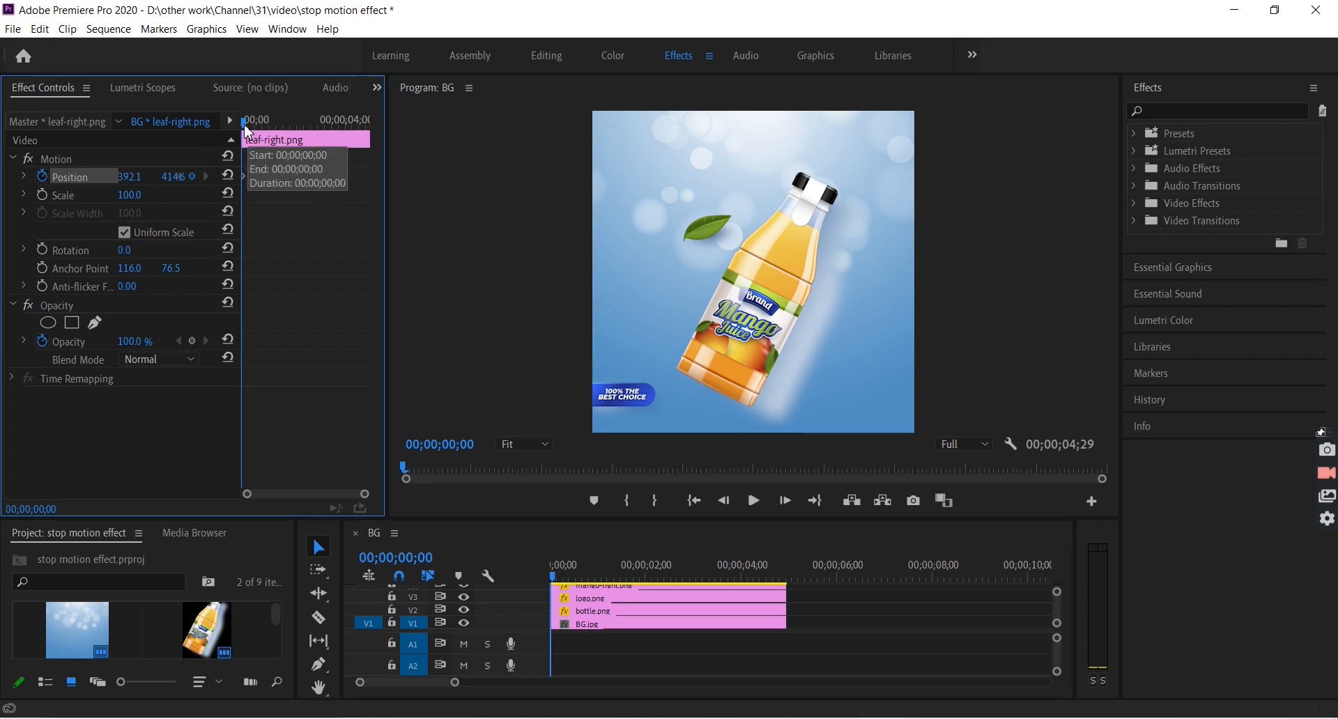
{"action": "left_click_drag", "start_coordinate": [246, 131], "coordinate": [217, 122]}
{"action": "left_click", "coordinate": [42, 178]}
At the sequence start, shift the left leaf's horizontal Position far enough left to sit completely outside the frame.
{"action": "left_click", "coordinate": [136, 177]}
{"action": "key", "text": "shift+Up"}
{"action": "key", "text": "shift+Down"}
{"action": "key", "text": "shift+Down"}
{"action": "key", "text": "shift+Down"}
{"action": "key", "text": "shift+Down"}
{"action": "key", "text": "shift+Down"}
{"action": "key", "text": "shift+Down"}
{"action": "key", "text": "shift+Down"}
{"action": "key", "text": "shift+Down"}
{"action": "key", "text": "shift+Down"}
{"action": "key", "text": "shift+Down"}
{"action": "key", "text": "shift+Down"}
{"action": "key", "text": "shift+Down"}
{"action": "key", "text": "shift+Down"}
{"action": "key", "text": "shift+Down"}
{"action": "key", "text": "shift+Down"}
{"action": "key", "text": "shift+Down"}
{"action": "key", "text": "shift+Down"}
{"action": "key", "text": "shift+Down"}
{"action": "key", "text": "shift+Down"}
{"action": "key", "text": "shift+Down"}
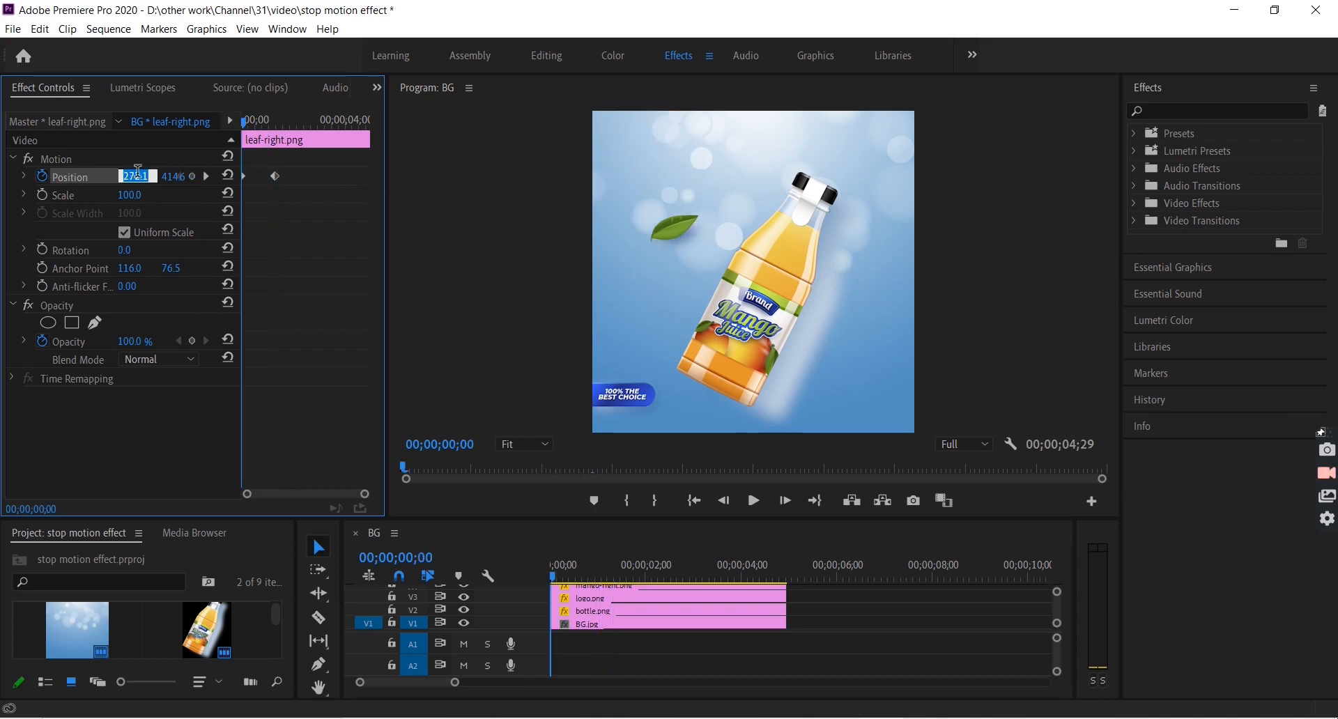
{"action": "key", "text": "shift+Down"}
{"action": "key", "text": "shift+Down"}
{"action": "key", "text": "shift+Down"}
{"action": "key", "text": "shift+Down"}
{"action": "key", "text": "shift+Down"}
{"action": "key", "text": "shift+Down"}
{"action": "key", "text": "shift+Down"}
{"action": "key", "text": "shift+Down"}
{"action": "key", "text": "shift+Down"}
{"action": "key", "text": "shift+Down"}
{"action": "key", "text": "shift+Down"}
{"action": "key", "text": "shift+Down"}
{"action": "key", "text": "shift+Down"}
{"action": "key", "text": "shift+Down"}
{"action": "key", "text": "shift+Down"}
{"action": "key", "text": "shift+Down"}
{"action": "key", "text": "Return"}
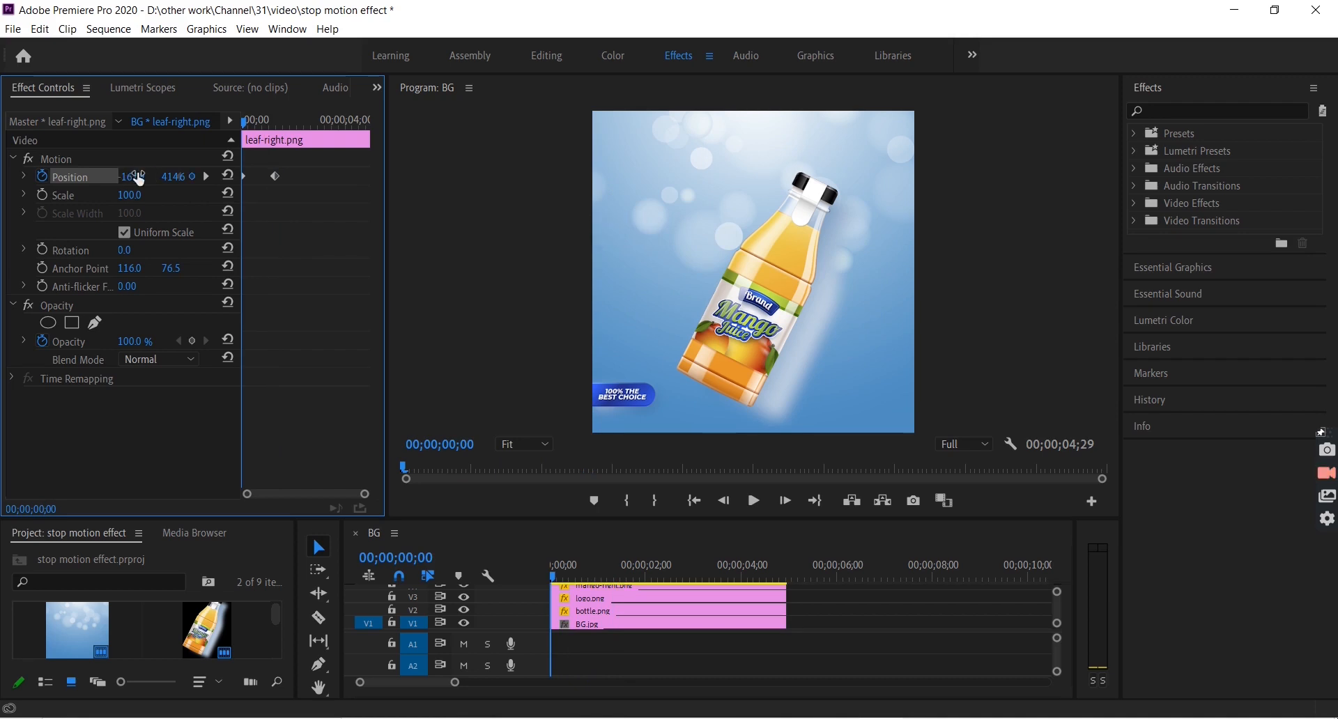
Add a Position keyframe to the "100% The Best Choice" badge at 130.1, 966.8 at 00;00;01;12.
{"action": "left_click", "coordinate": [631, 403]}
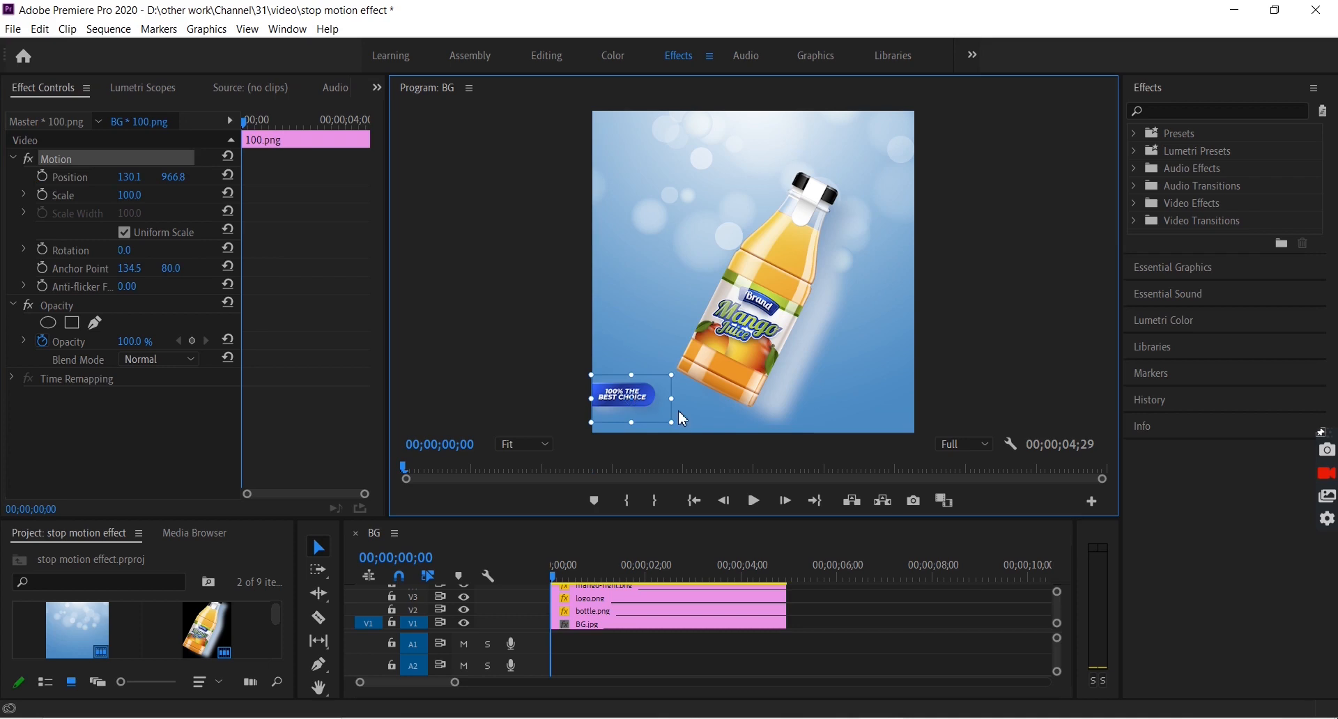
{"action": "left_click_drag", "start_coordinate": [256, 125], "coordinate": [286, 132]}
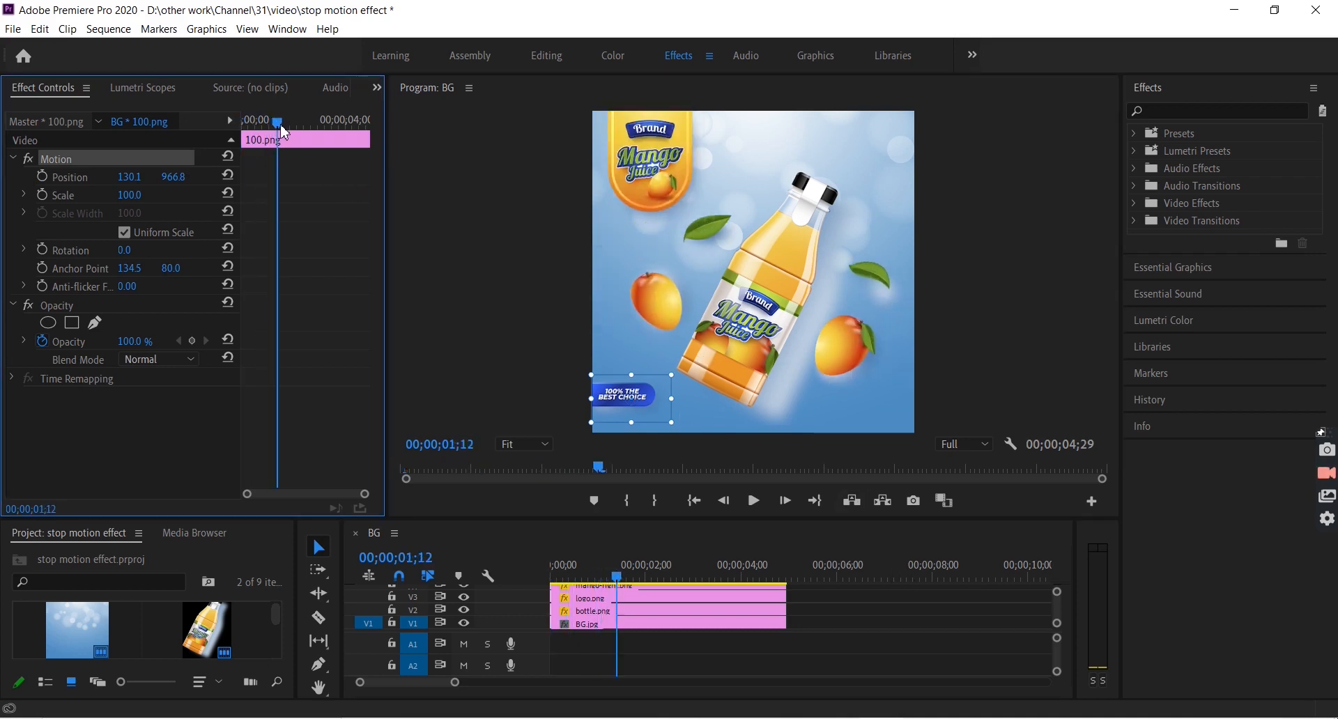
{"action": "left_click", "coordinate": [42, 176]}
Set the badge's horizontal Position to about -100 at the sequence start, outside the frame, and play the animation.
{"action": "left_click_drag", "start_coordinate": [279, 128], "coordinate": [183, 131]}
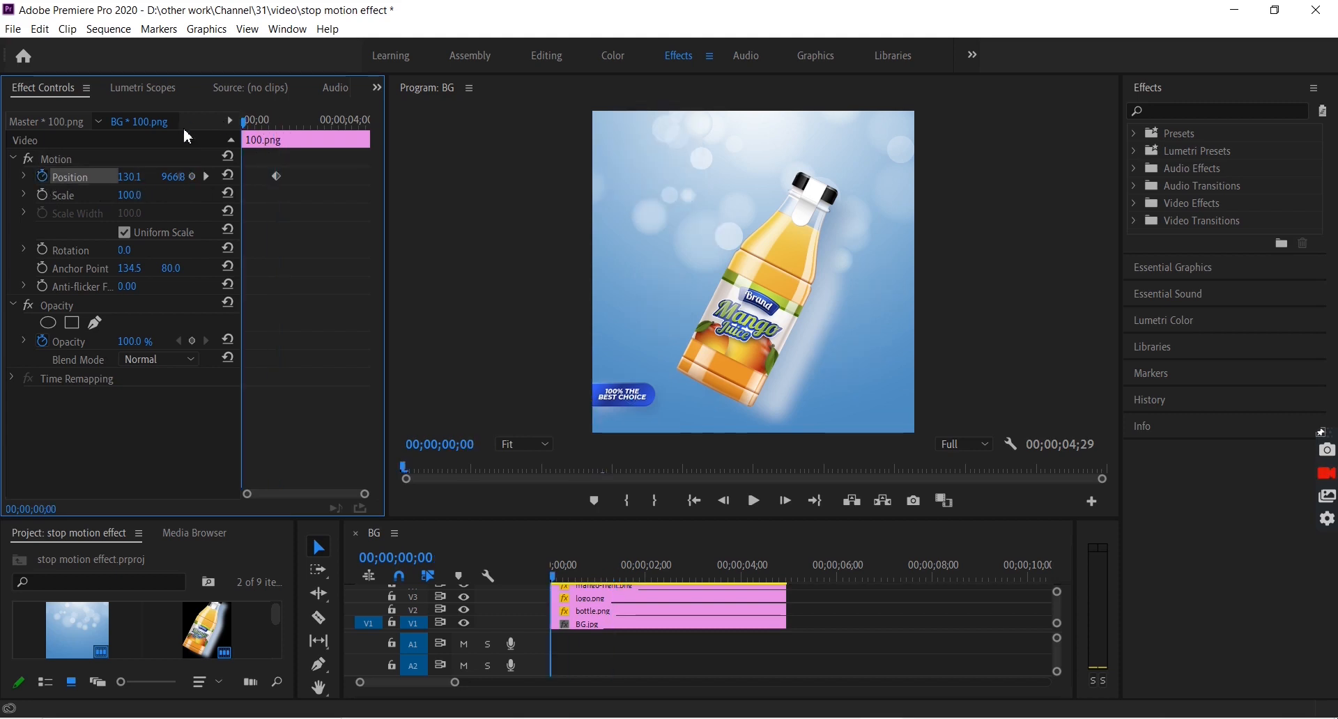
{"action": "left_click", "coordinate": [138, 174]}
{"action": "key", "text": "shift+Down"}
{"action": "key", "text": "shift+Down"}
{"action": "key", "text": "shift+Down"}
{"action": "key", "text": "shift+Down"}
{"action": "key", "text": "shift+Down"}
{"action": "key", "text": "shift+Down"}
{"action": "key", "text": "shift+Down"}
{"action": "key", "text": "shift+Down"}
{"action": "key", "text": "shift+Down"}
{"action": "key", "text": "shift+Down"}
{"action": "key", "text": "shift+Down"}
{"action": "key", "text": "shift+Down"}
{"action": "key", "text": "shift+Down"}
{"action": "key", "text": "shift+Down"}
{"action": "key", "text": "shift+Down"}
{"action": "key", "text": "shift+Down"}
{"action": "key", "text": "shift+Down"}
{"action": "key", "text": "shift+Down"}
{"action": "key", "text": "shift+Down"}
{"action": "key", "text": "shift+Down"}
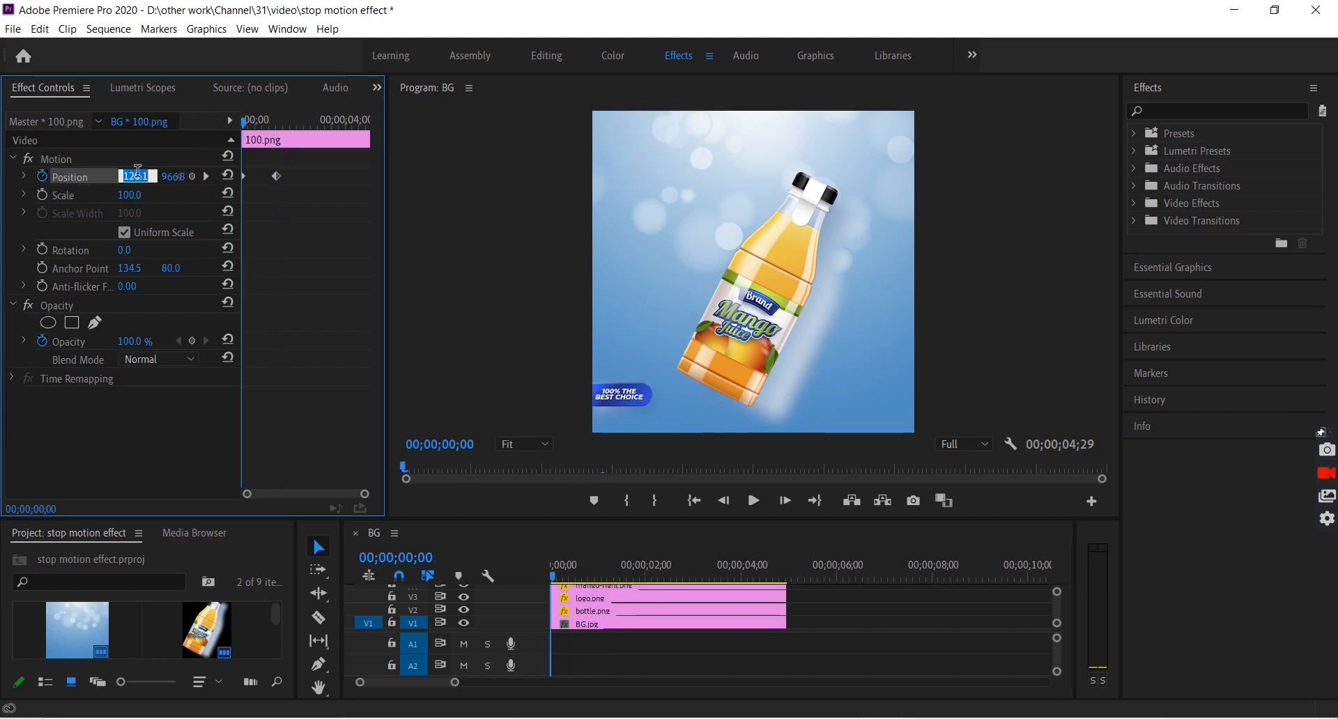
{"action": "key", "text": "Return"}
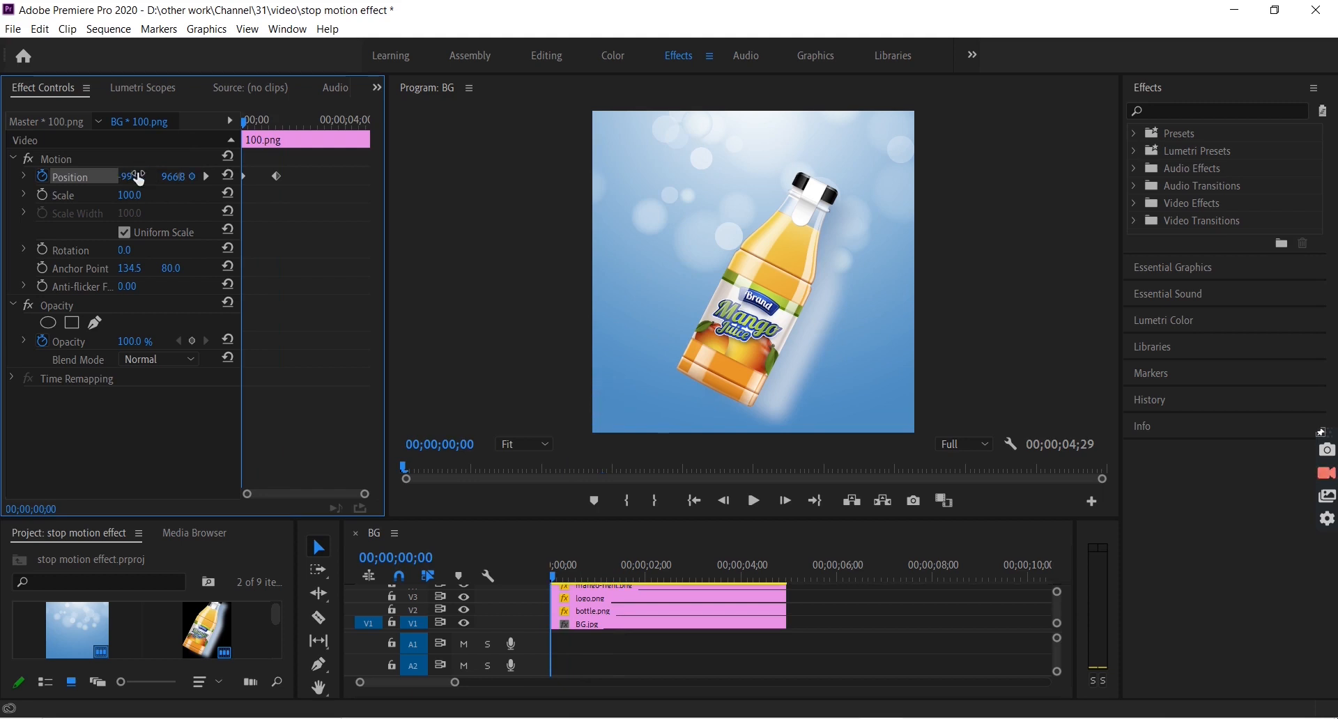
{"action": "key", "text": "space"}
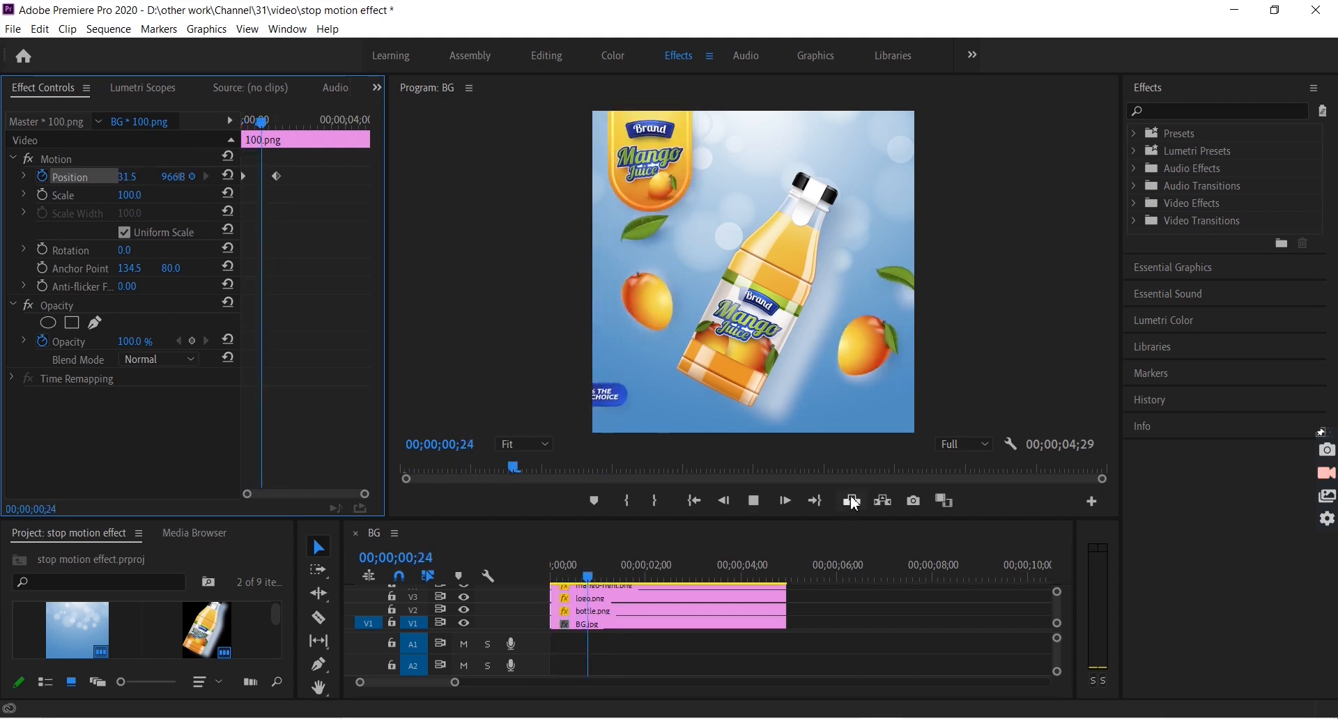
{"action": "key", "text": "space"}
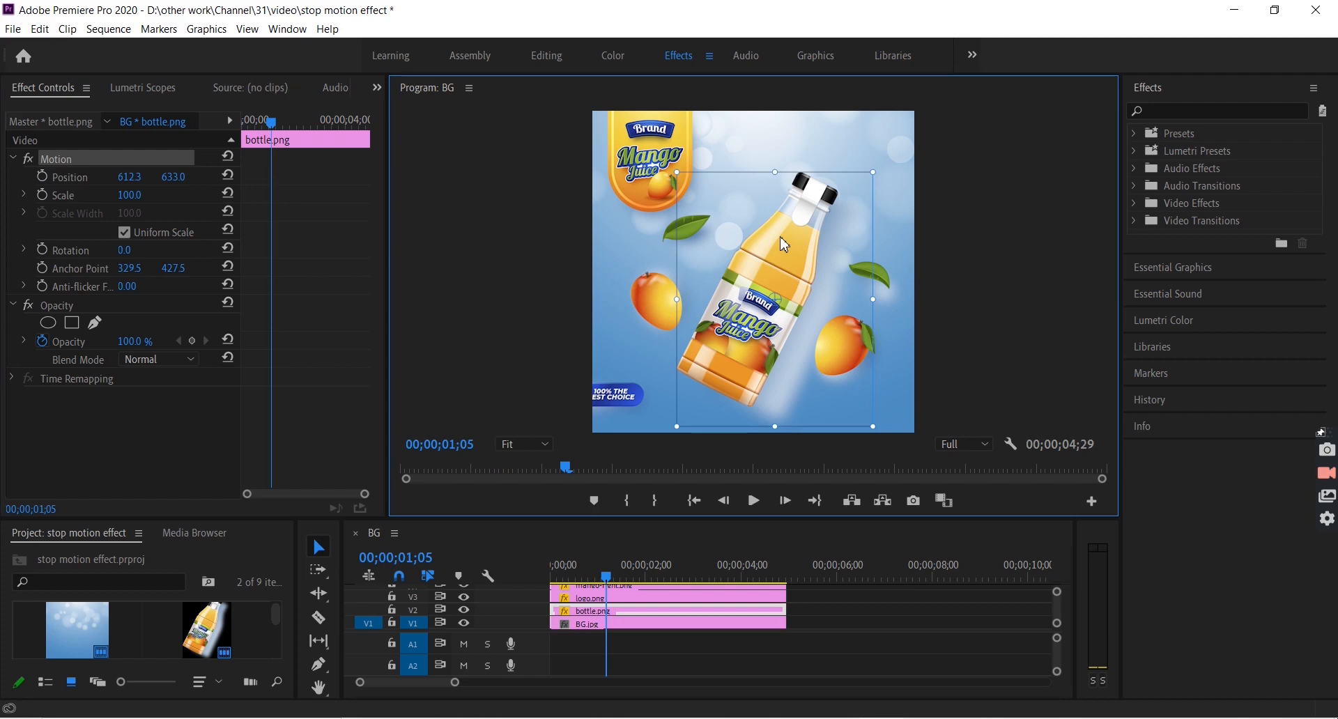
Add a Position keyframe to the bottle at 612.3, 633.0 at 00;00;01;15.
{"action": "left_click_drag", "start_coordinate": [273, 130], "coordinate": [200, 138]}
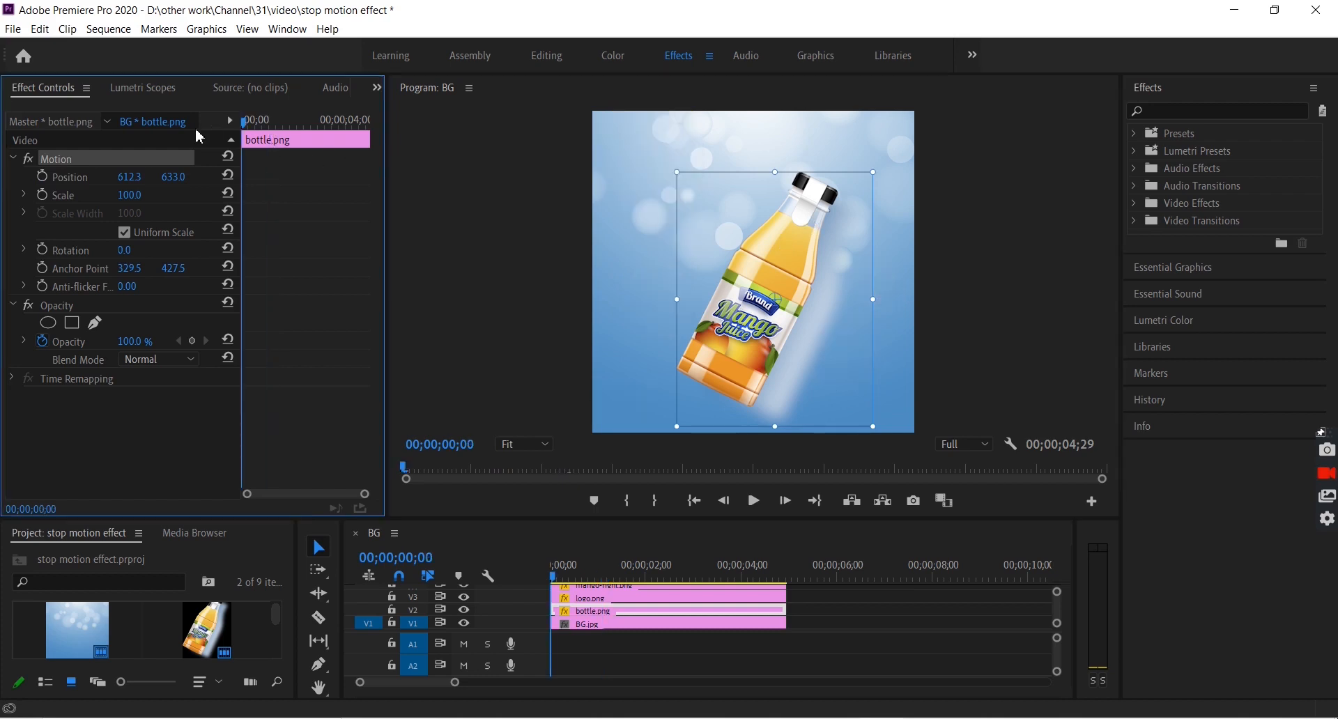
{"action": "left_click_drag", "start_coordinate": [252, 127], "coordinate": [288, 129]}
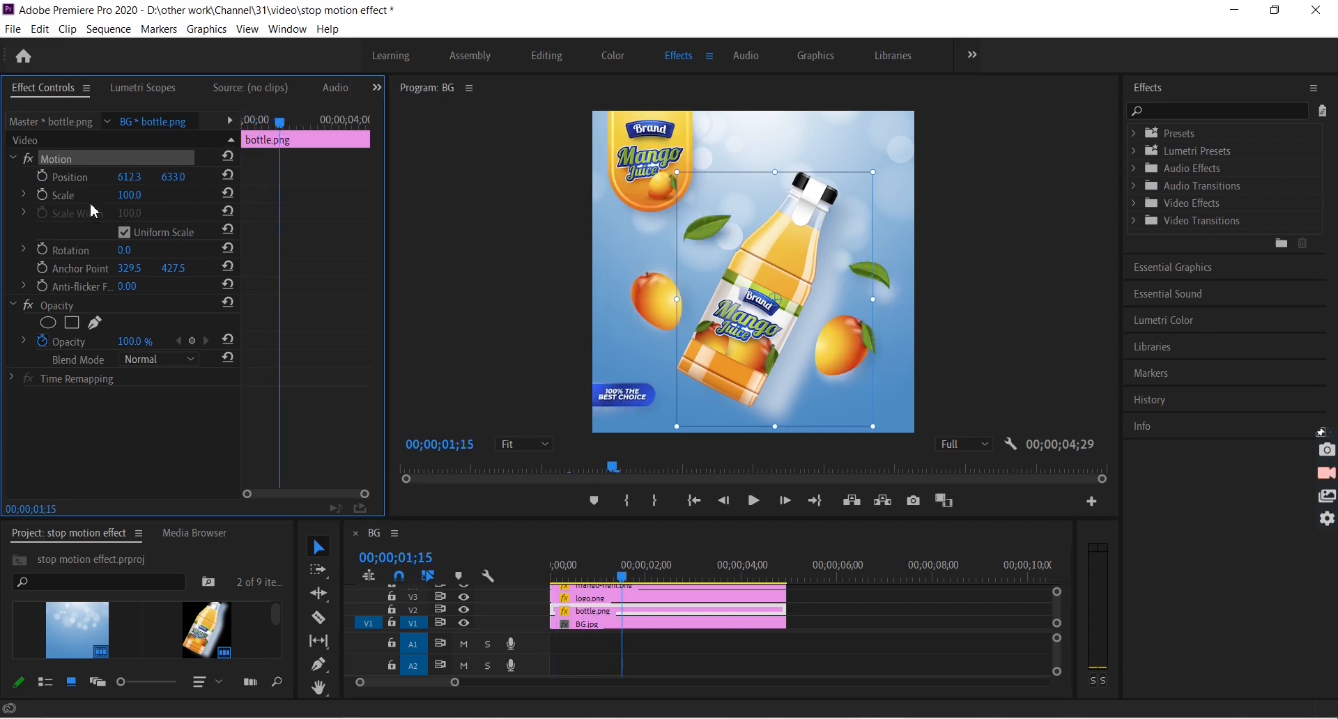
{"action": "left_click", "coordinate": [42, 177]}
Set the bottle's vertical Position to 1537.0 at the sequence start so it begins below the frame.
{"action": "left_click_drag", "start_coordinate": [284, 129], "coordinate": [221, 129]}
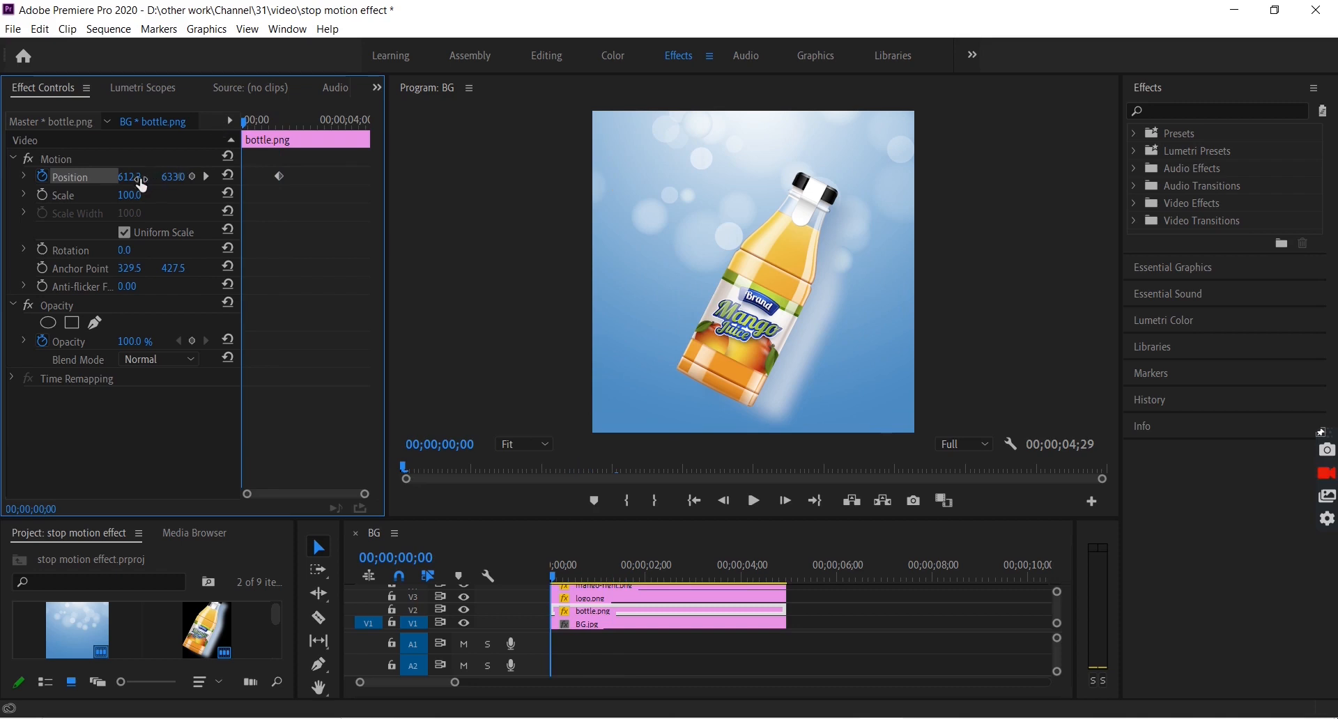
{"action": "left_click", "coordinate": [130, 177]}
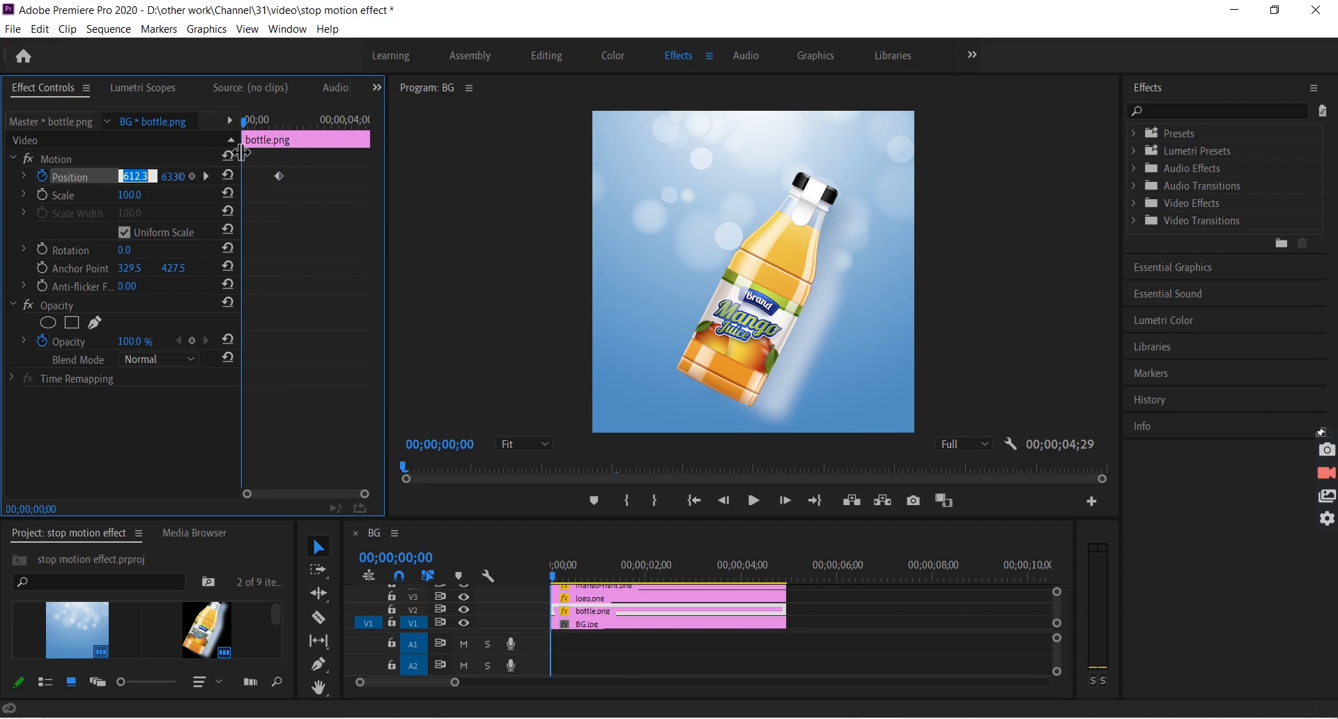
{"action": "key", "text": "Tab"}
{"action": "key", "text": "shift+Up"}
{"action": "key", "text": "shift+Up"}
{"action": "key", "text": "shift+Up"}
{"action": "key", "text": "shift+Up"}
{"action": "key", "text": "shift+Up"}
{"action": "key", "text": "shift+Up"}
{"action": "key", "text": "shift+Up"}
{"action": "key", "text": "shift+Up"}
{"action": "key", "text": "shift+Up"}
{"action": "key", "text": "shift+Up"}
{"action": "key", "text": "shift+Up"}
{"action": "key", "text": "shift+Up"}
{"action": "key", "text": "shift+Up"}
{"action": "key", "text": "shift+Up"}
{"action": "key", "text": "shift+Up"}
{"action": "key", "text": "shift+Up"}
{"action": "key", "text": "shift+Up"}
{"action": "key", "text": "shift+Up"}
{"action": "key", "text": "shift+Up"}
{"action": "key", "text": "shift+Up"}
{"action": "key", "text": "shift+Up"}
{"action": "key", "text": "shift+Up"}
{"action": "key", "text": "shift+Up"}
{"action": "key", "text": "shift+Up"}
{"action": "key", "text": "shift+Up"}
{"action": "key", "text": "shift+Up"}
{"action": "key", "text": "shift+Up"}
{"action": "key", "text": "shift+Up"}
{"action": "key", "text": "shift+Up"}
{"action": "key", "text": "shift+Up"}
{"action": "key", "text": "shift+Up"}
{"action": "key", "text": "shift+Up"}
{"action": "key", "text": "shift+Up"}
{"action": "key", "text": "shift+Up"}
{"action": "key", "text": "shift+Up"}
{"action": "key", "text": "shift+Up"}
{"action": "key", "text": "shift+Up"}
{"action": "key", "text": "shift+Up"}
{"action": "key", "text": "shift+Up"}
{"action": "key", "text": "shift+Up"}
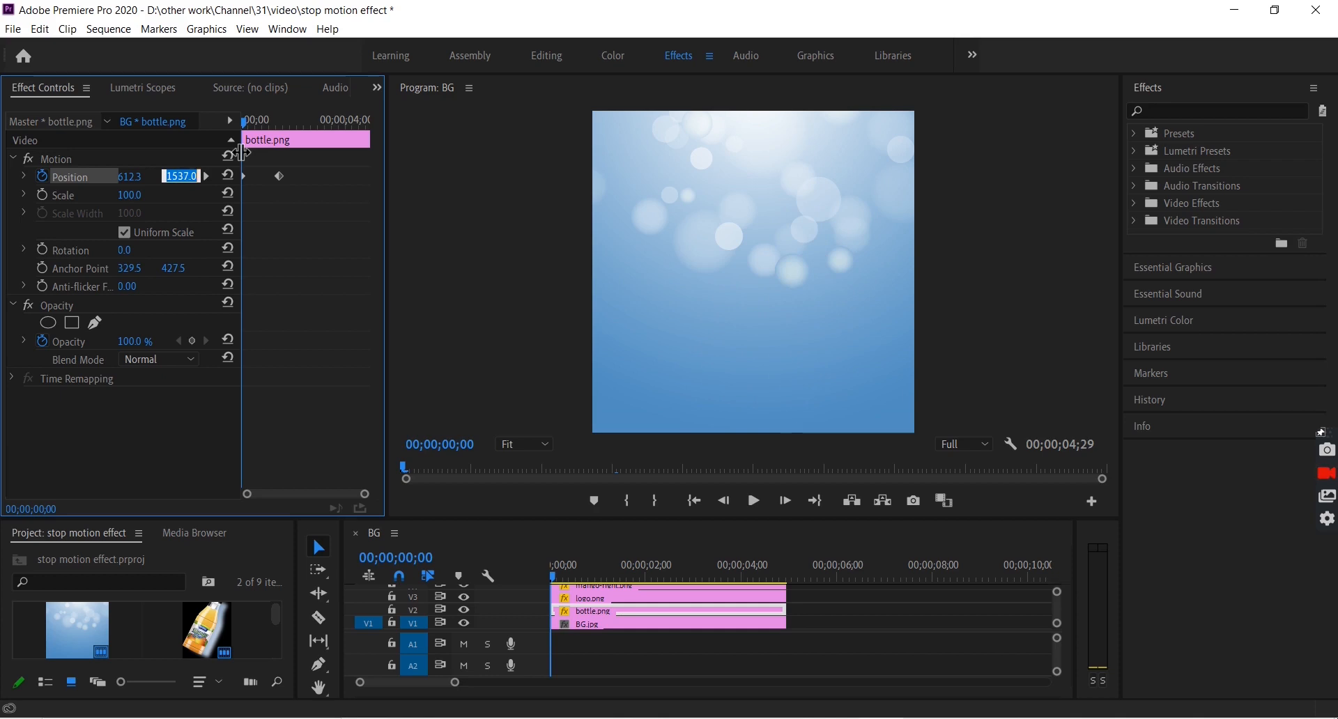
{"action": "key", "text": "Return"}
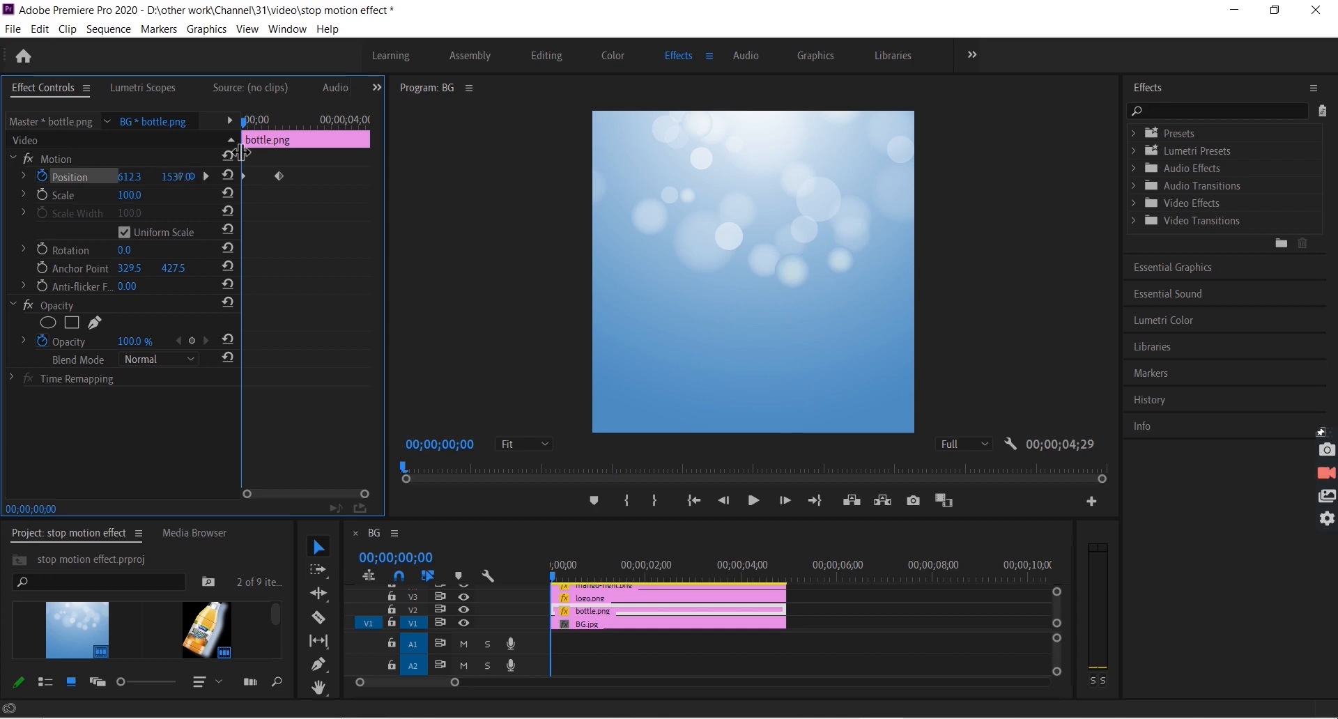
Move the bottle's second Position keyframe earlier to about 00;00;01;06.
{"action": "left_click_drag", "start_coordinate": [244, 140], "coordinate": [276, 132]}
{"action": "left_click_drag", "start_coordinate": [280, 178], "coordinate": [273, 177]}
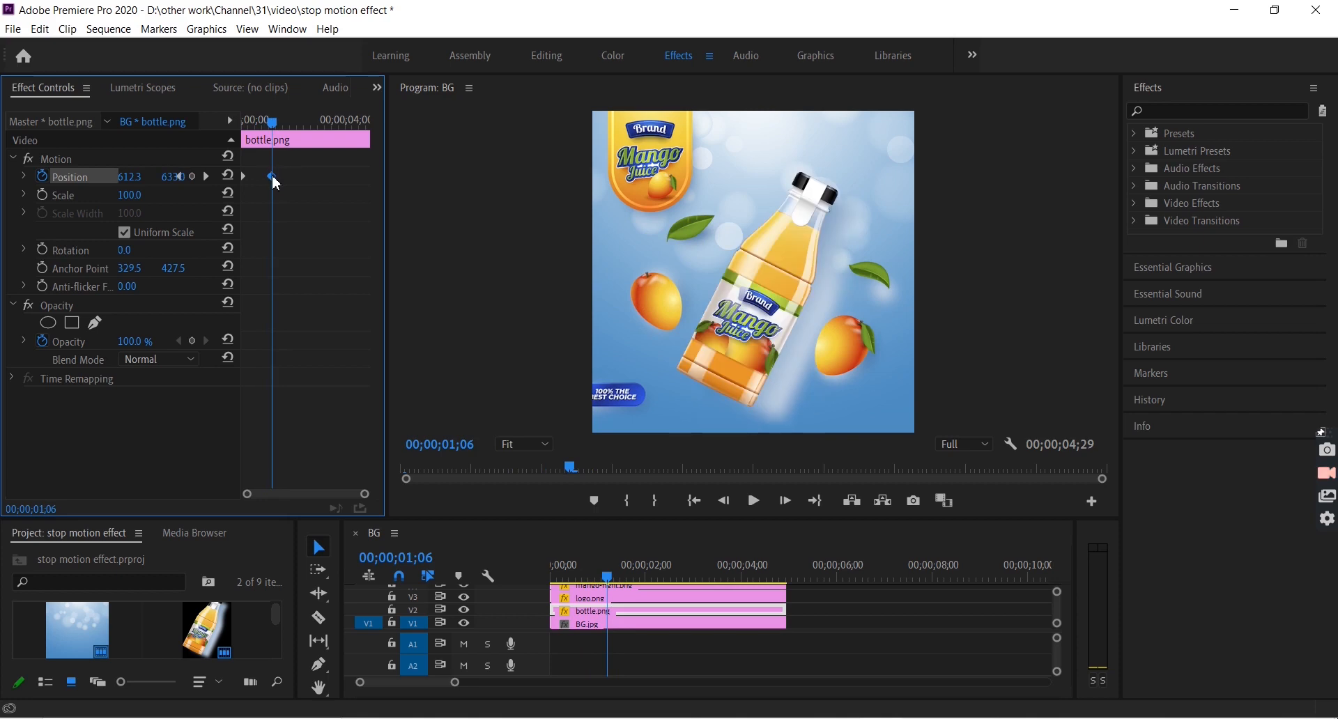
Start animating the bottle's Rotation with a keyframe of -40° at 00;00;01;05.
{"action": "left_click_drag", "start_coordinate": [277, 127], "coordinate": [272, 124]}
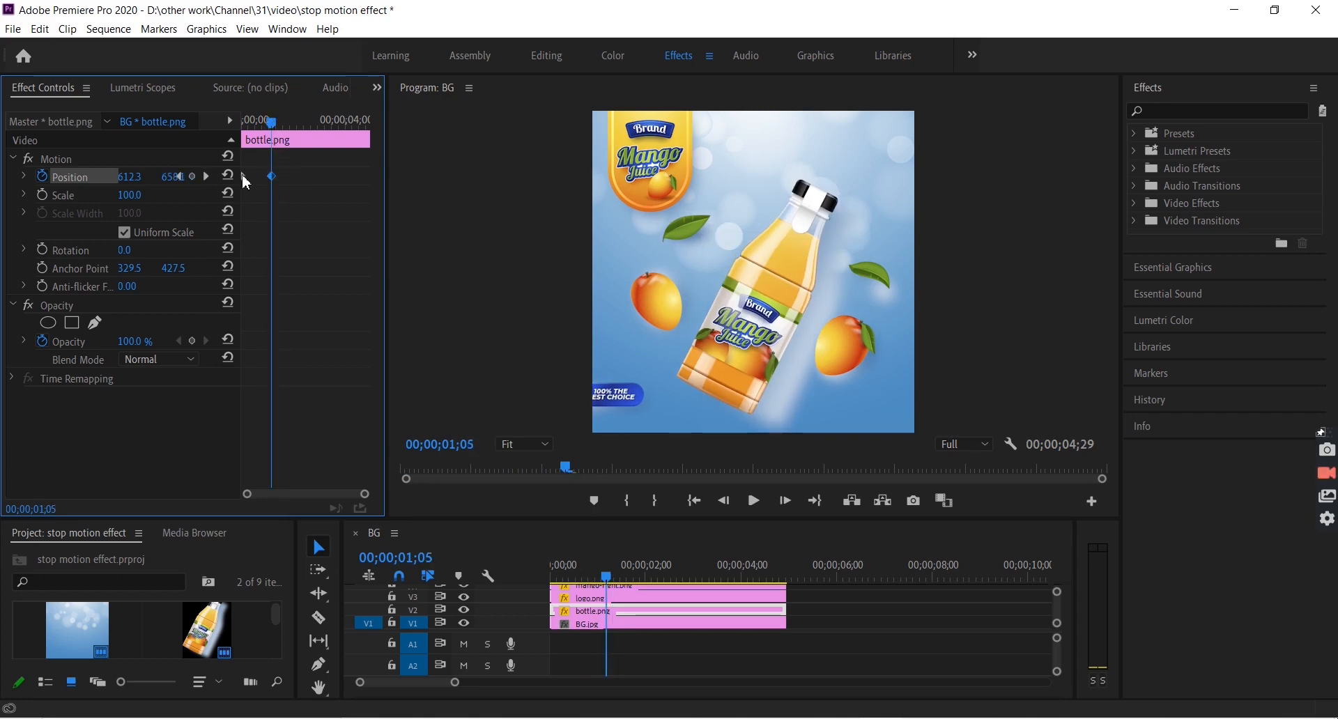
{"action": "left_click", "coordinate": [43, 250]}
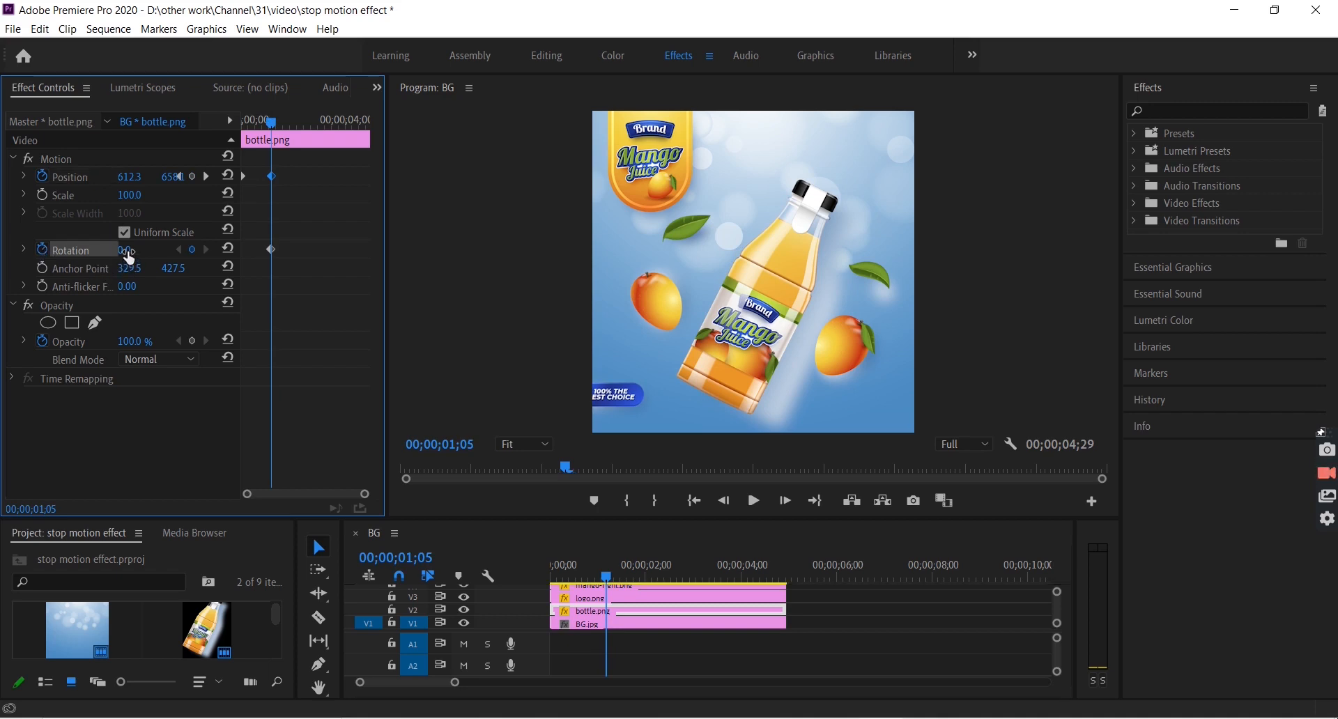
{"action": "left_click", "coordinate": [127, 249]}
{"action": "type", "text": "-30"}
{"action": "key", "text": "Return"}
{"action": "type", "text": "-40"}
{"action": "key", "text": "Return"}
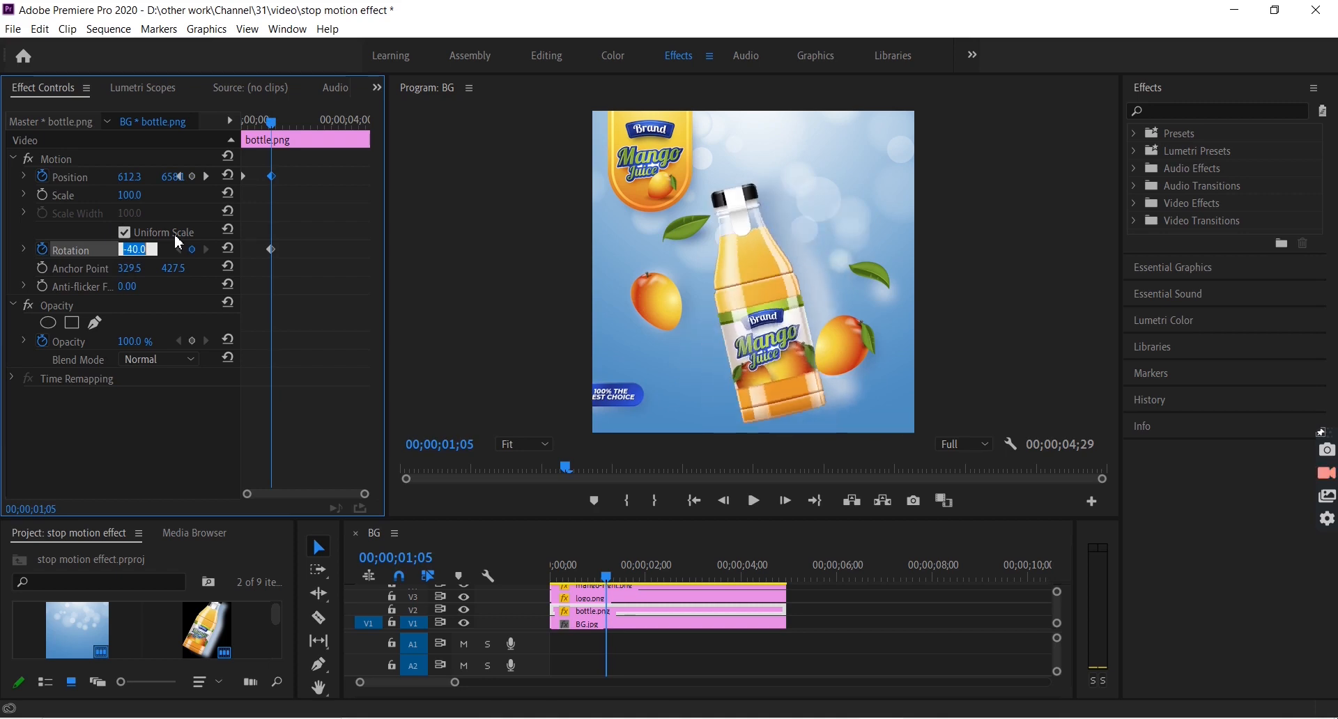
{"action": "key", "text": "Tab"}
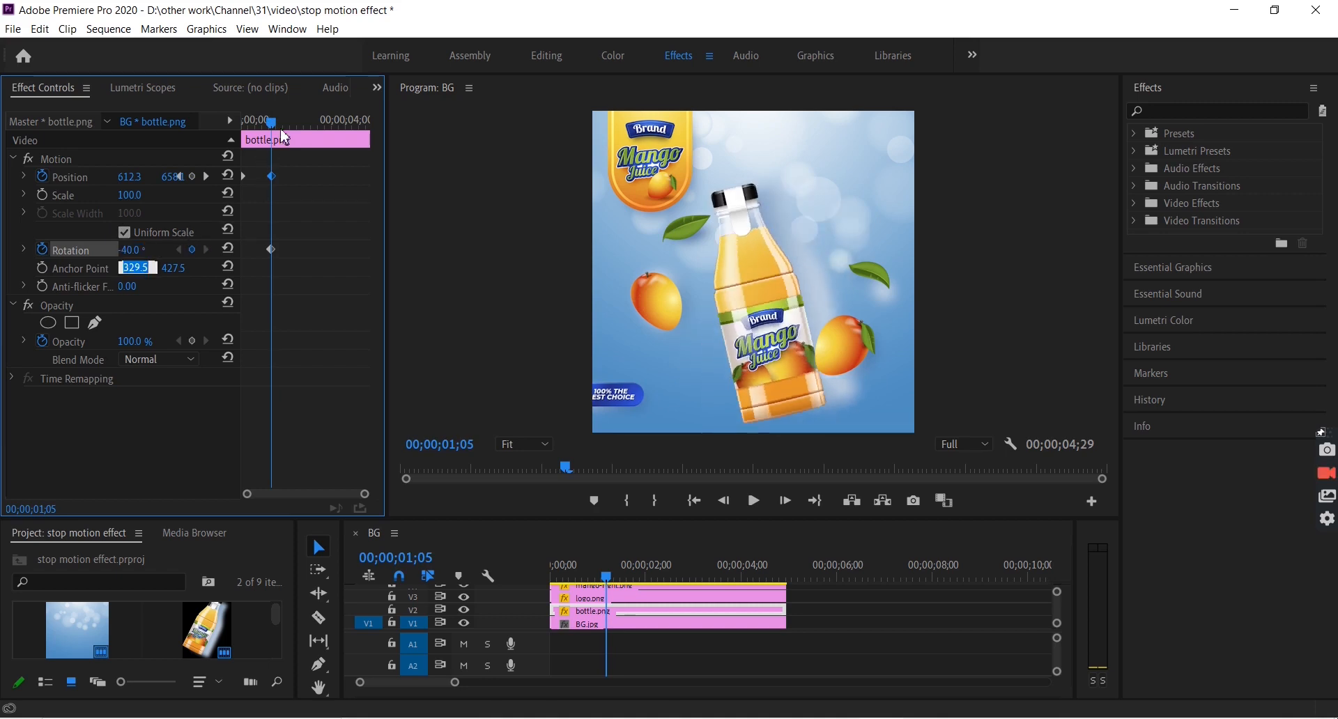
Set the bottle's Rotation to -26° at 00;00;01;18.
{"action": "left_click_drag", "start_coordinate": [277, 128], "coordinate": [290, 127]}
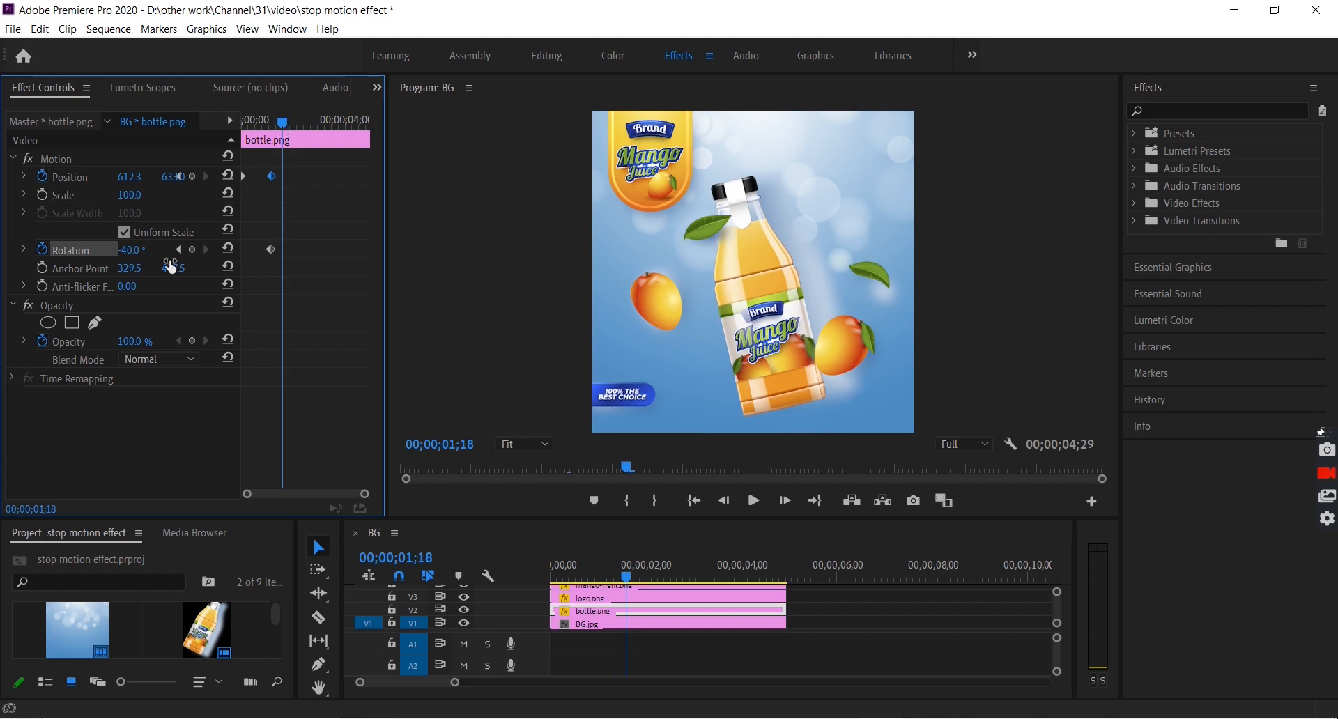
{"action": "left_click", "coordinate": [130, 251]}
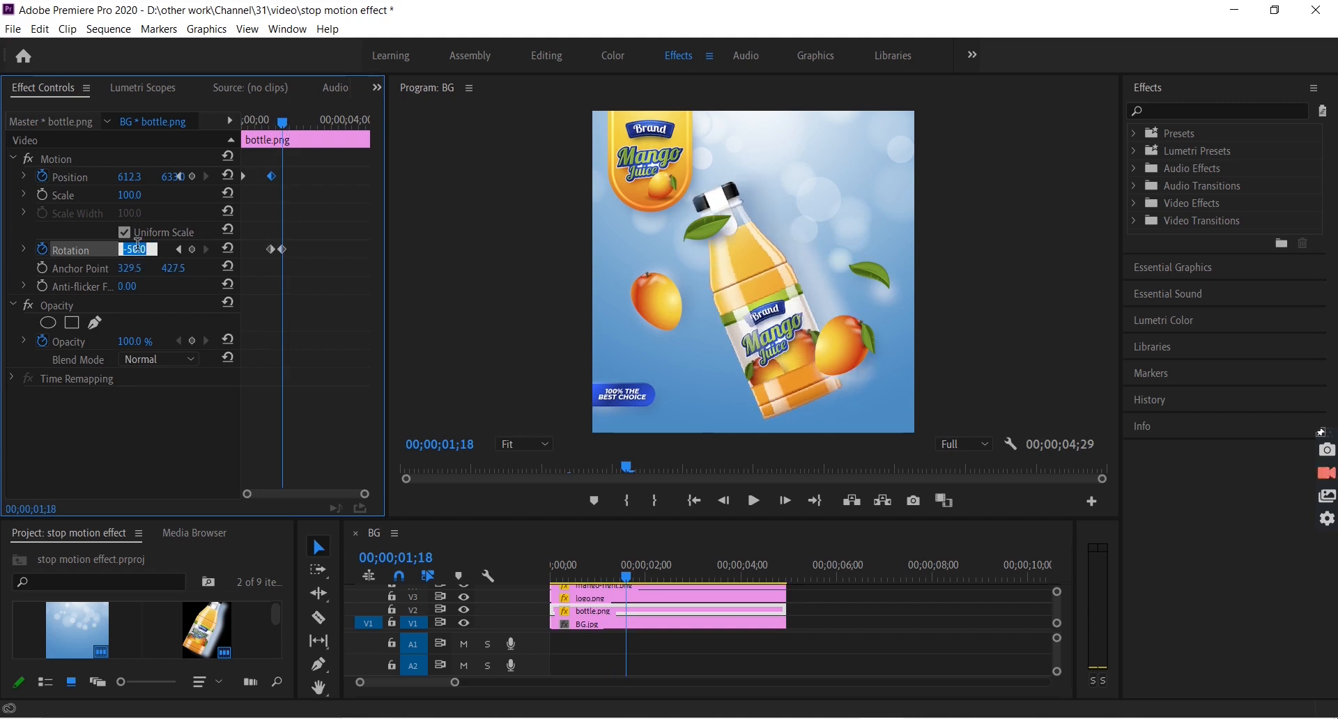
{"action": "type", "text": "-30"}
{"action": "key", "text": "Return"}
{"action": "left_click_drag", "start_coordinate": [137, 246], "coordinate": [150, 241]}
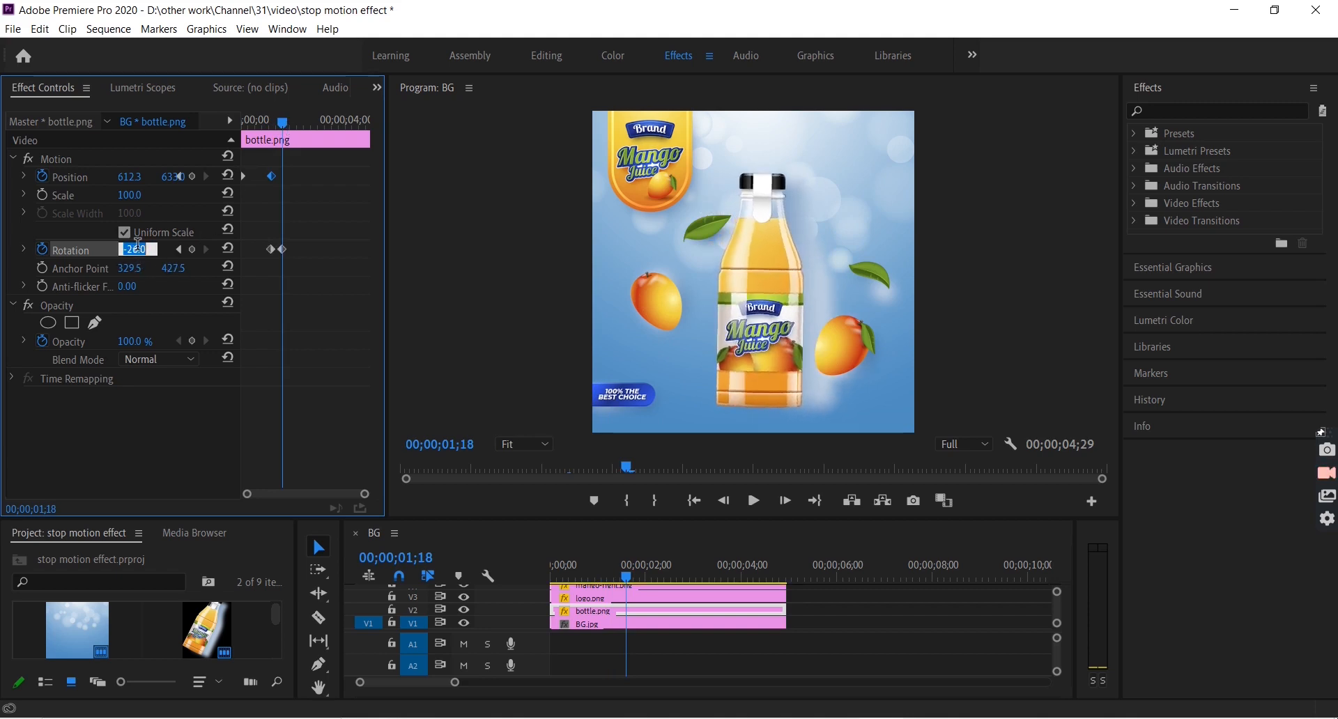
Set the bottle's Rotation to 0° at 00;00;01;29 to finish its swing.
{"action": "left_click_drag", "start_coordinate": [288, 132], "coordinate": [294, 130]}
{"action": "left_click", "coordinate": [127, 251]}
{"action": "key", "text": "shift+Up"}
{"action": "key", "text": "shift+Up"}
{"action": "key", "text": "shift+Up"}
{"action": "key", "text": "Down"}
{"action": "key", "text": "Down"}
{"action": "key", "text": "Down"}
{"action": "key", "text": "Down"}
{"action": "key", "text": "Return"}
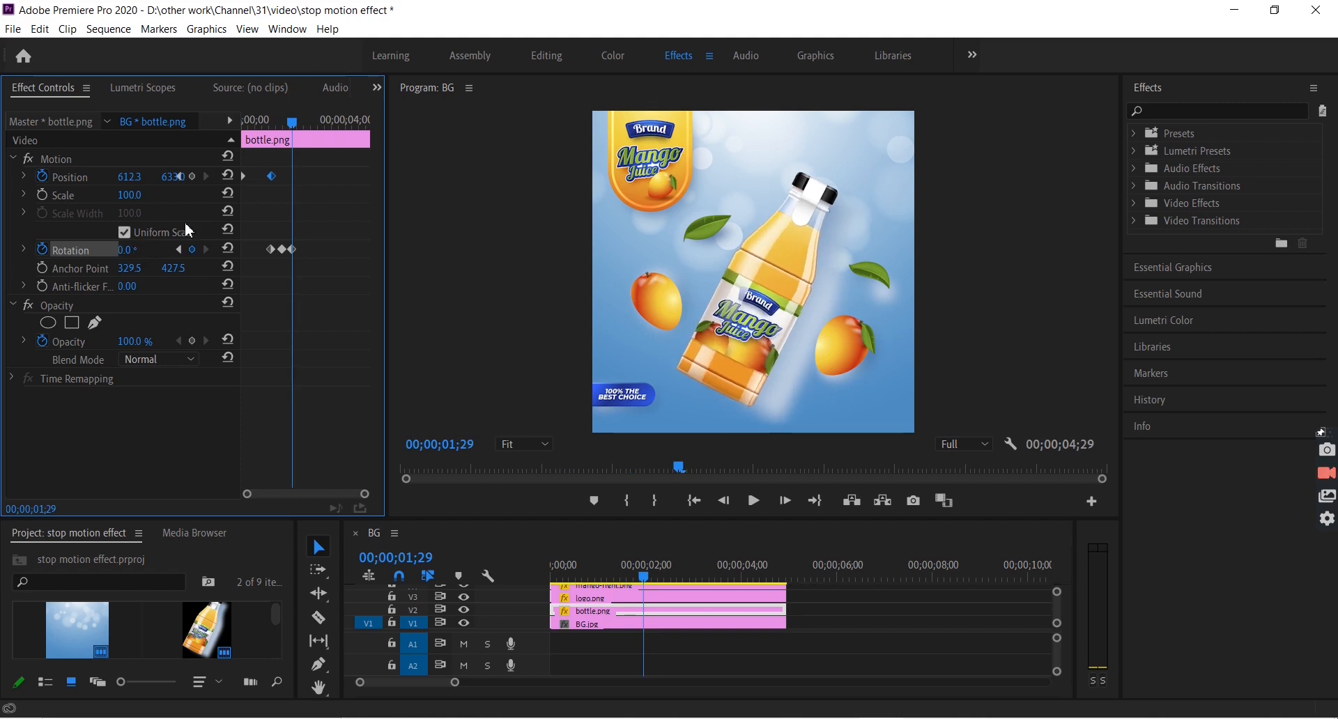
Play the sequence from the beginning to check the bottle's entrance and save the project.
{"action": "key", "text": "Home"}
{"action": "key", "text": "space"}
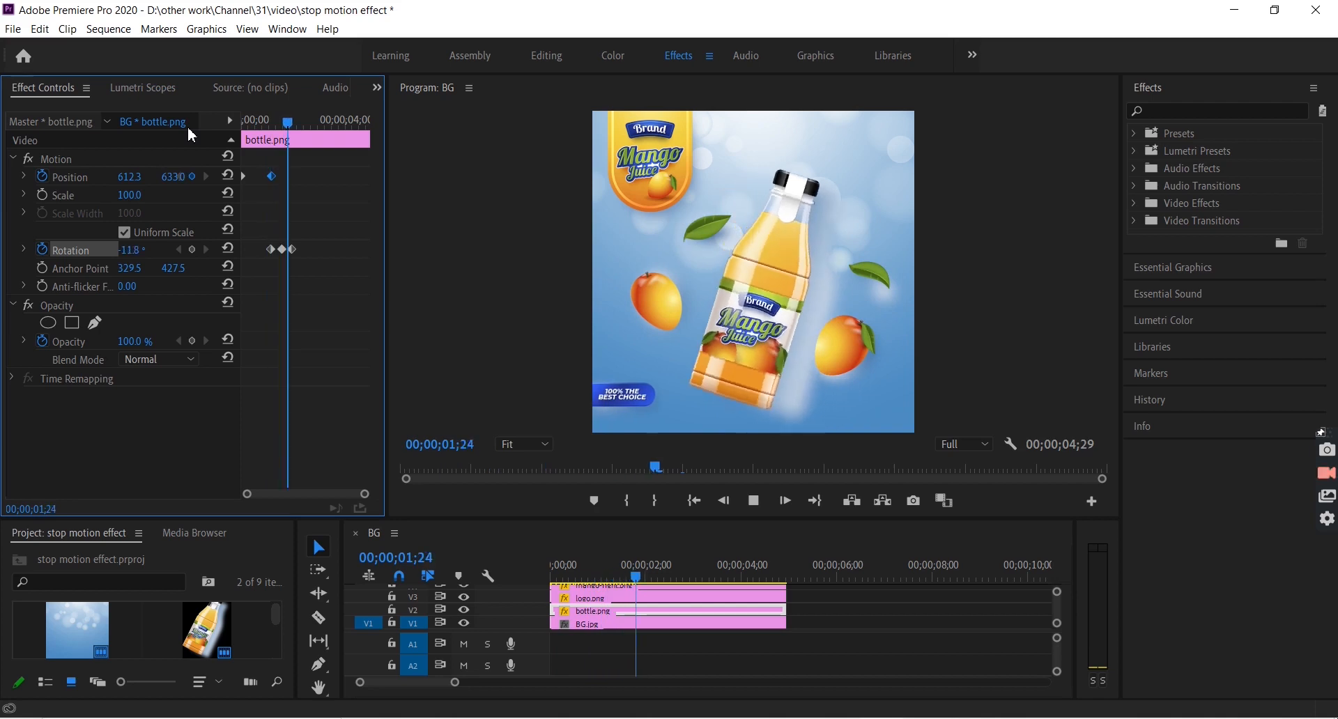
{"action": "key", "text": "space"}
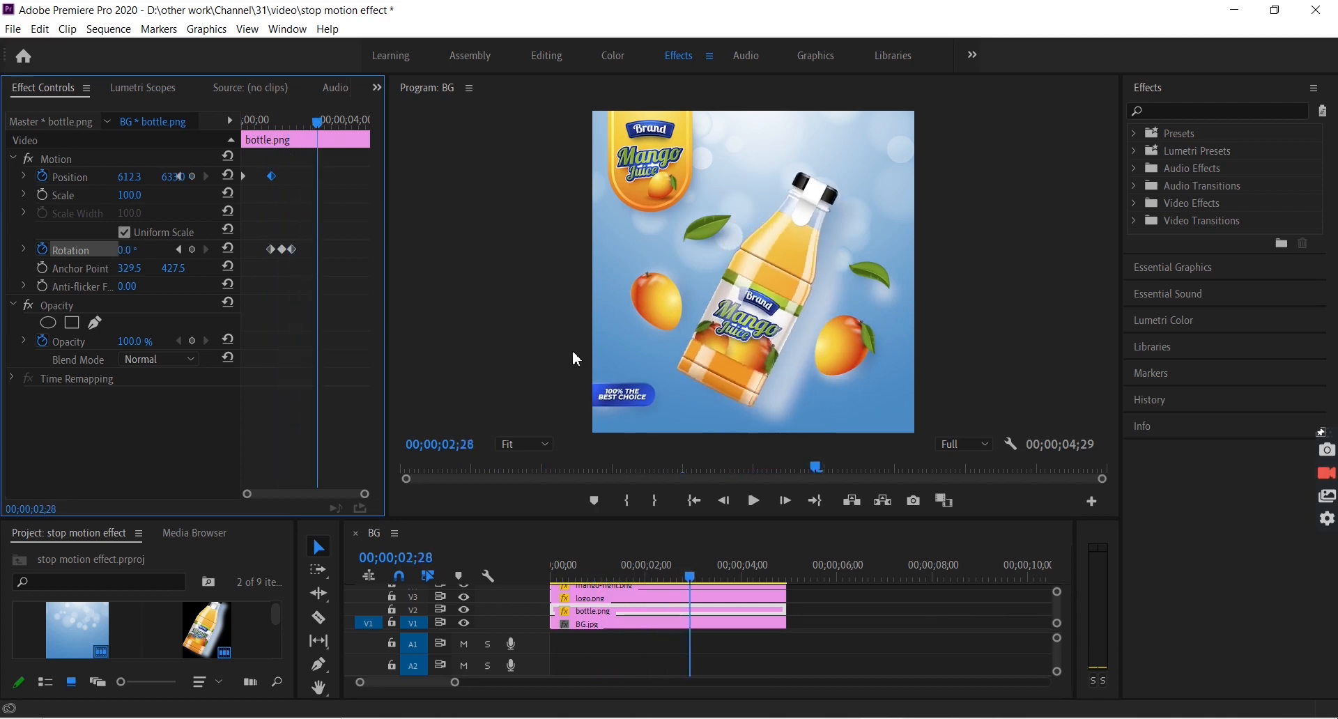
{"action": "key", "text": "ctrl+s"}
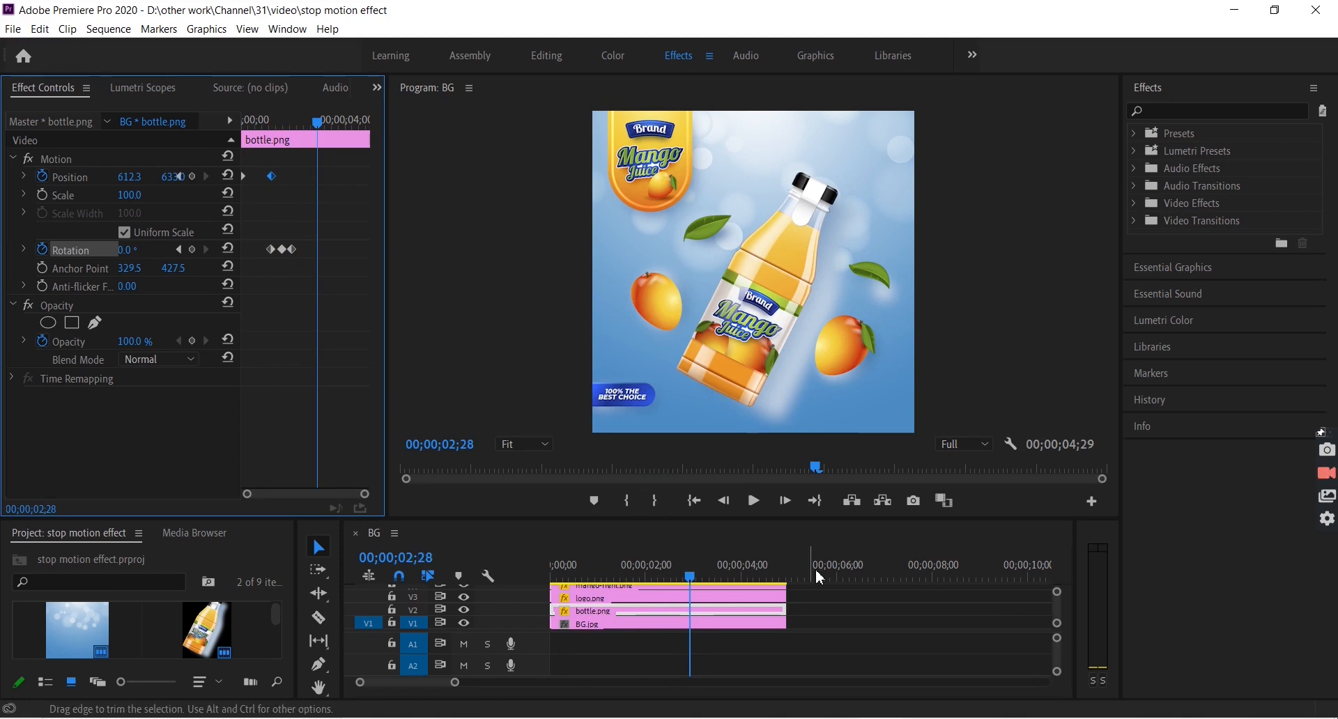
Enlarge the timeline to show all tracks and find the Posterize Time effect by searching for "pos".
{"action": "left_click_drag", "start_coordinate": [818, 519], "coordinate": [810, 317]}
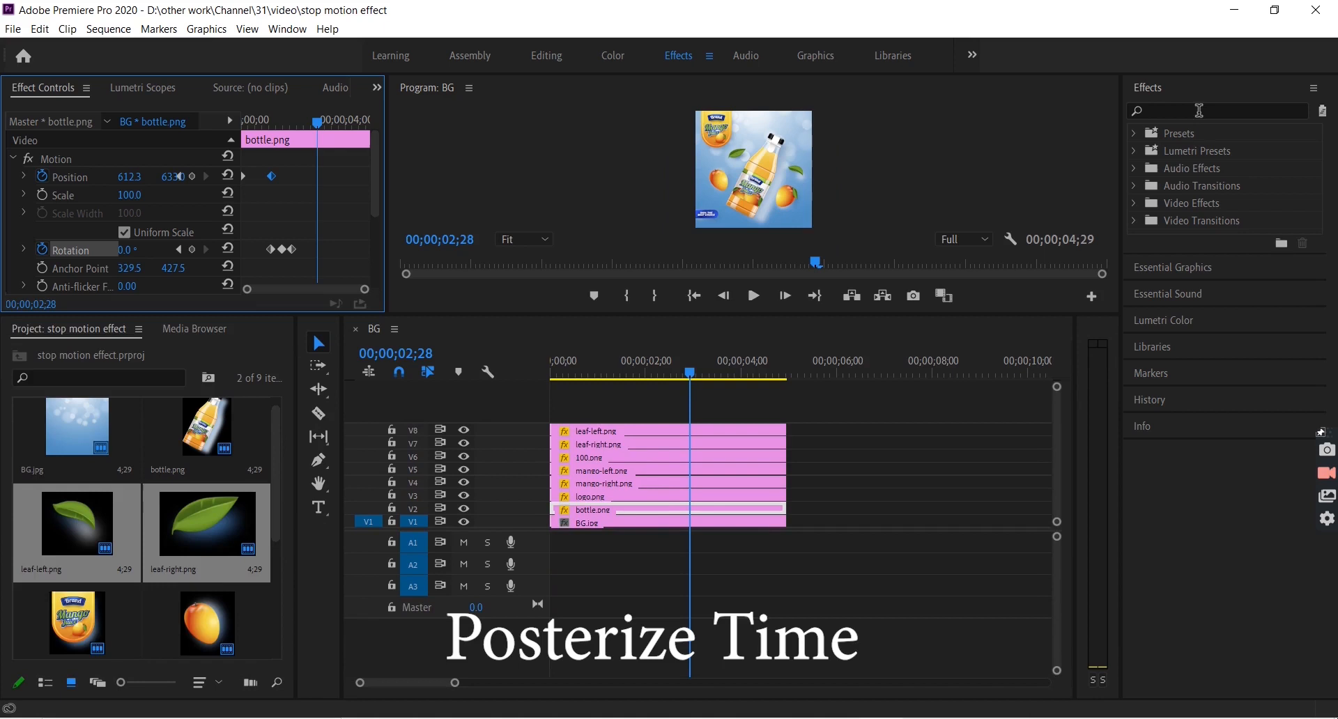
{"action": "left_click", "coordinate": [1199, 109]}
{"action": "type", "text": "pos"}
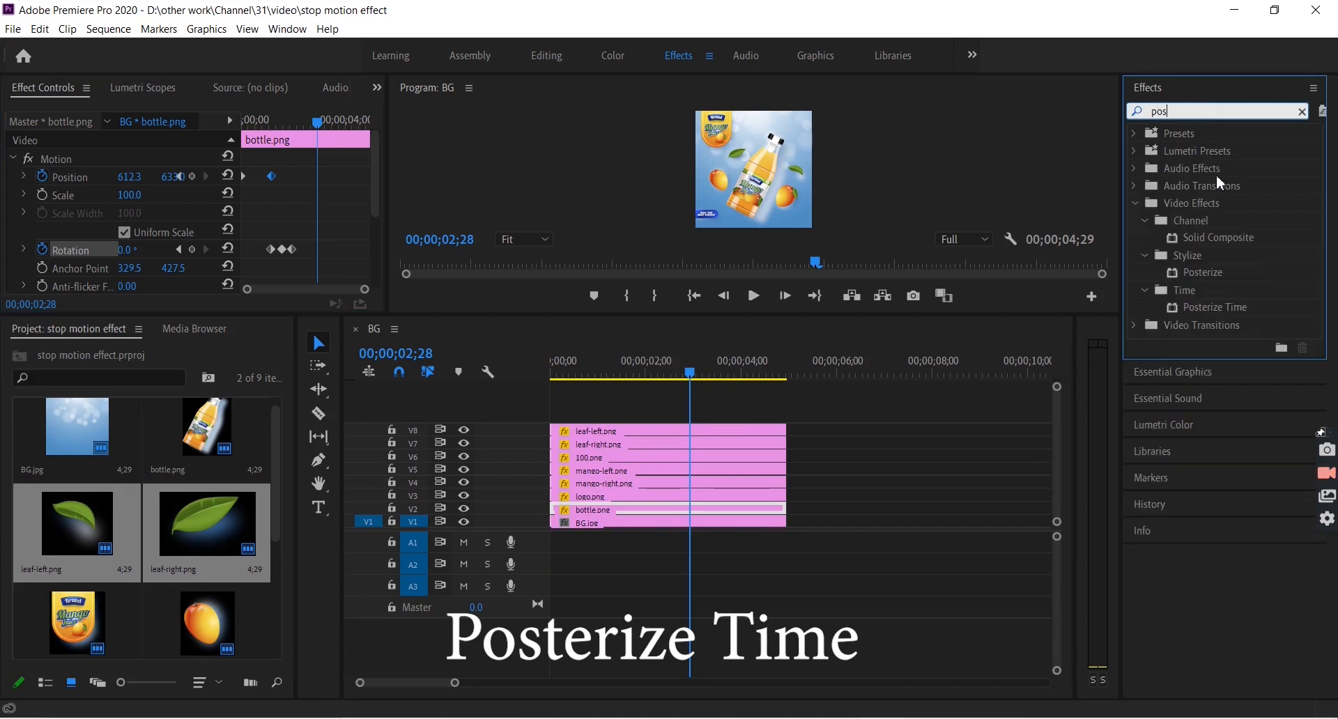
{"action": "left_click", "coordinate": [1227, 313]}
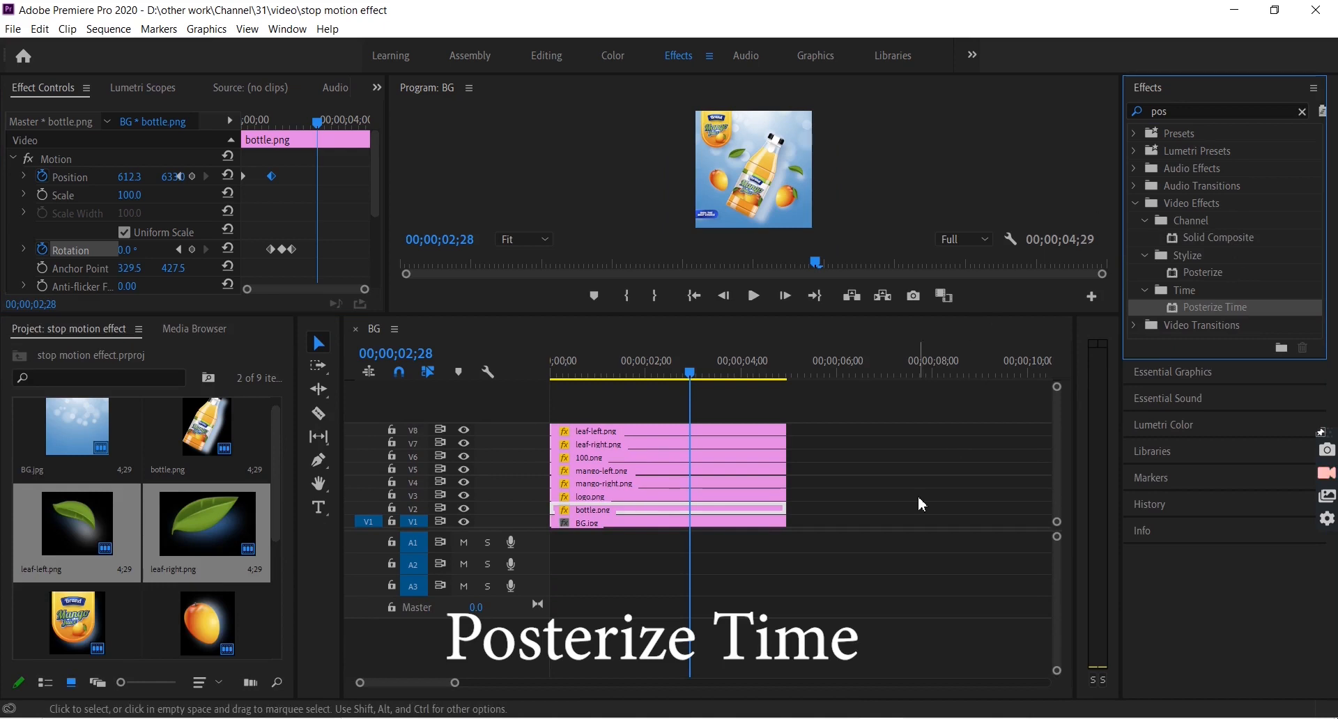
Nest the leaf-left.png clip into its own sequence under the default name.
{"action": "left_click", "coordinate": [716, 433]}
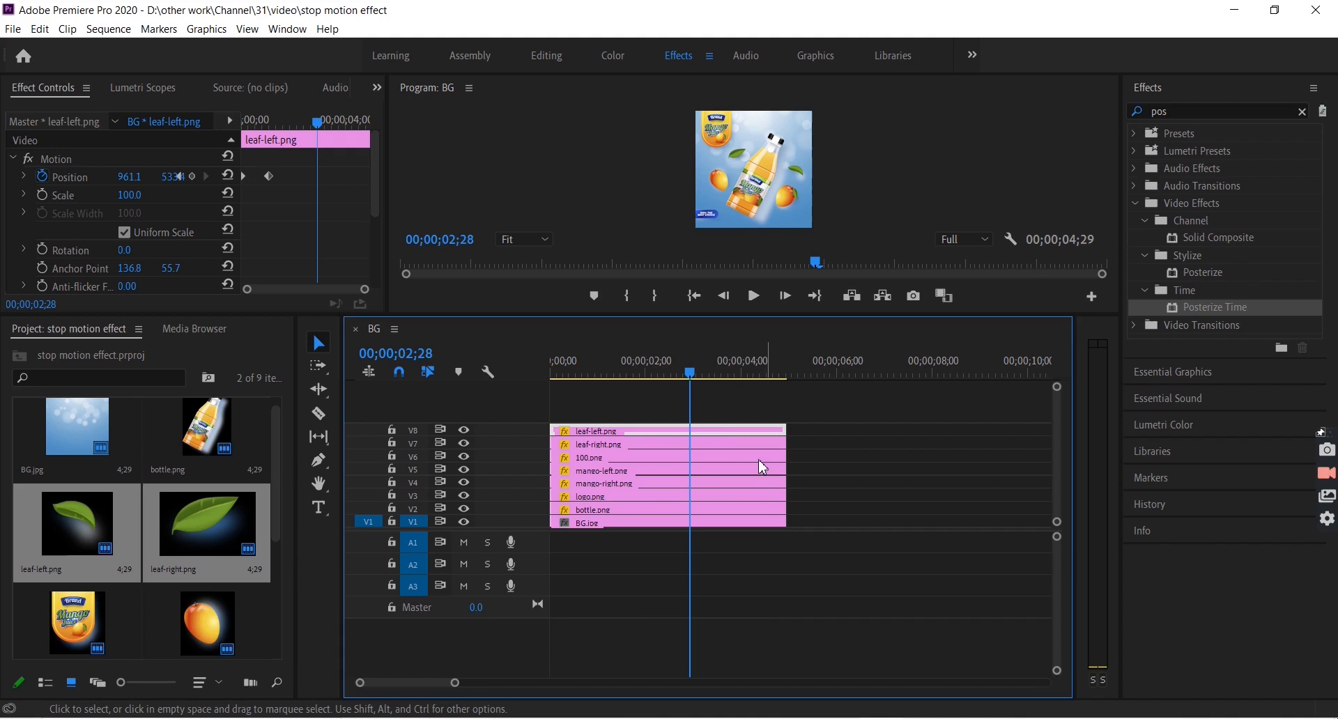
{"action": "right_click", "coordinate": [614, 437]}
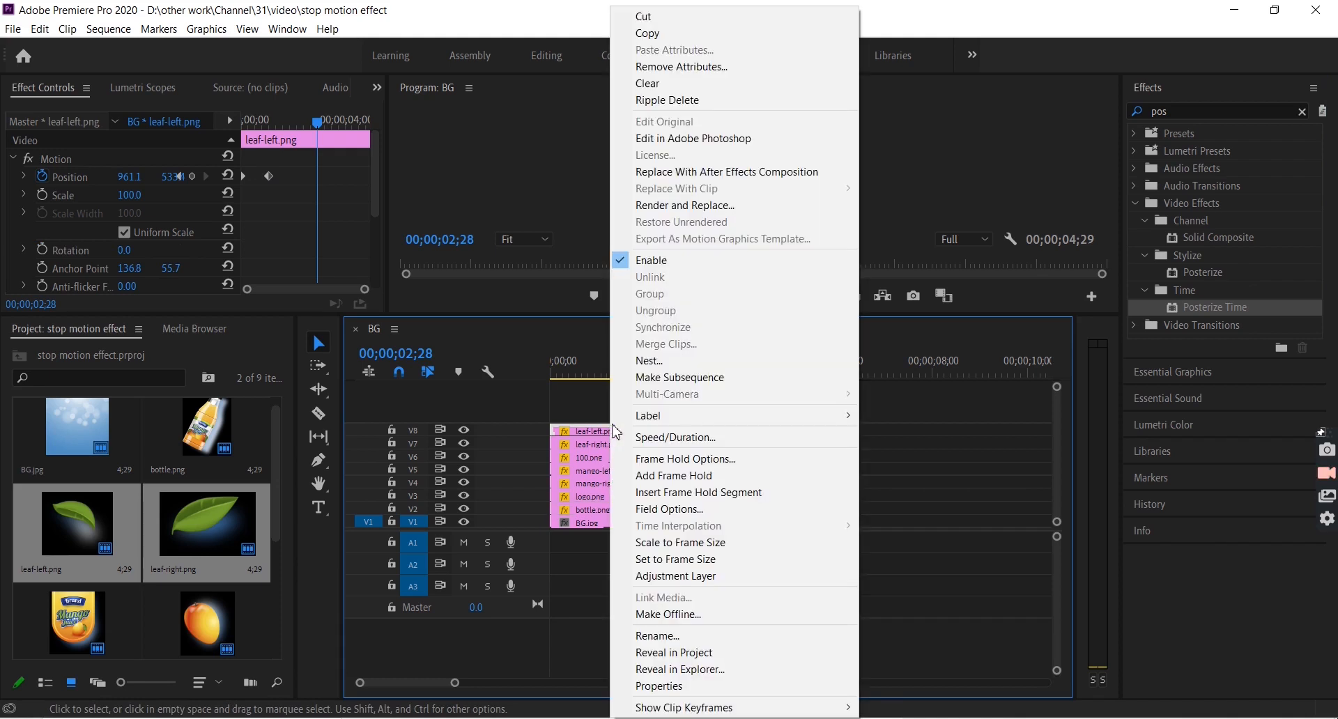
{"action": "left_click", "coordinate": [664, 363]}
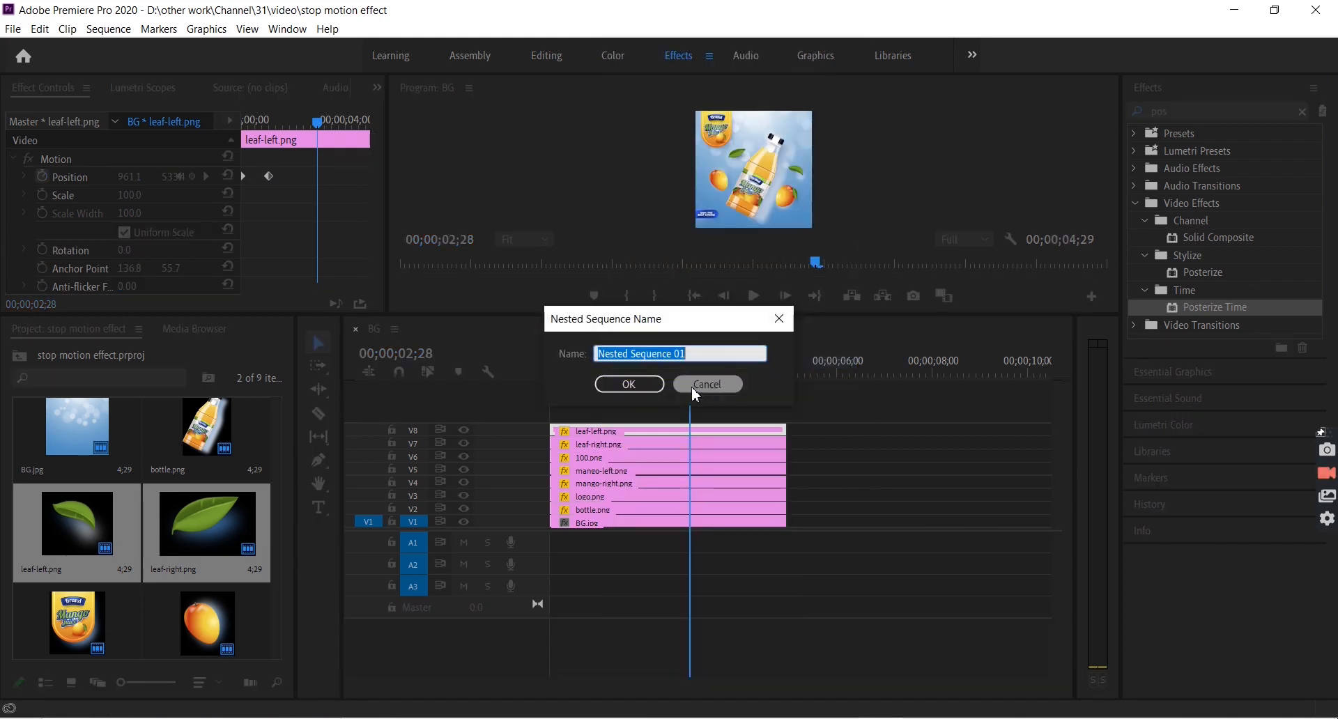
{"action": "left_click", "coordinate": [633, 385]}
Nest the leaf-right.png and 100.png clips each into their own sequence under the default names.
{"action": "right_click", "coordinate": [656, 450]}
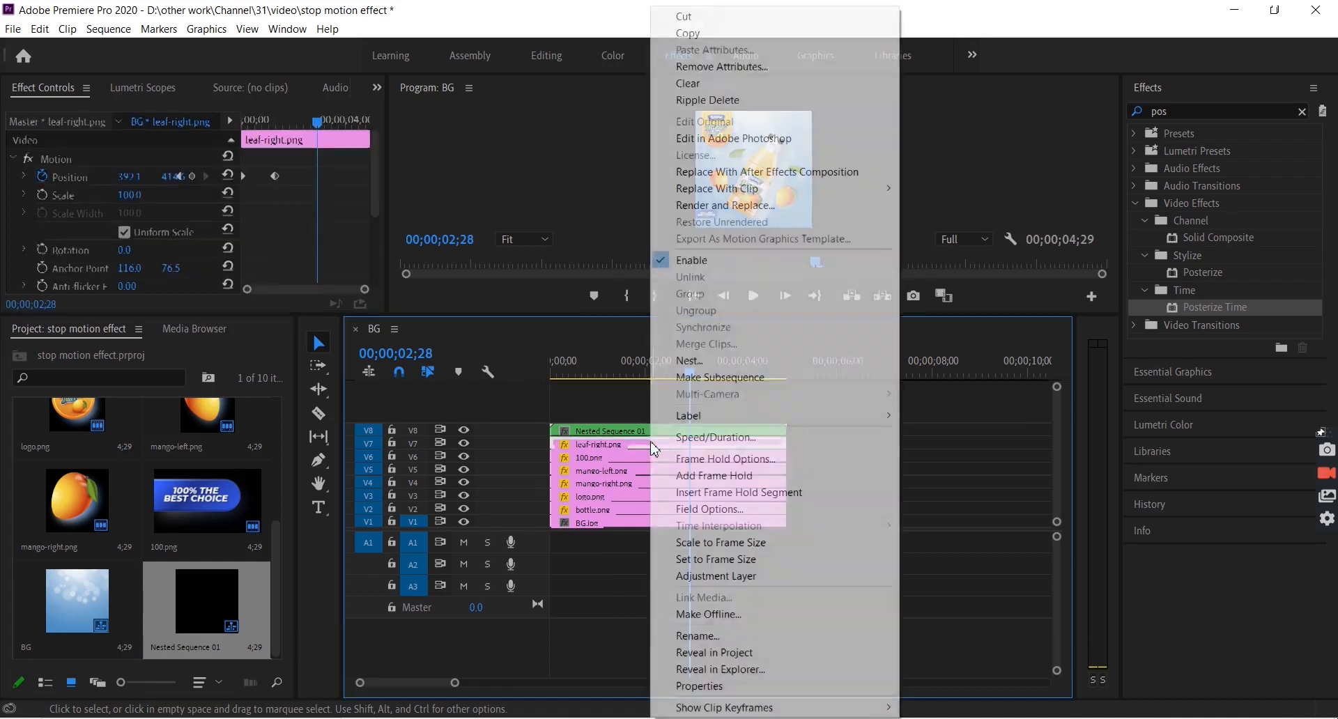
{"action": "left_click", "coordinate": [682, 361]}
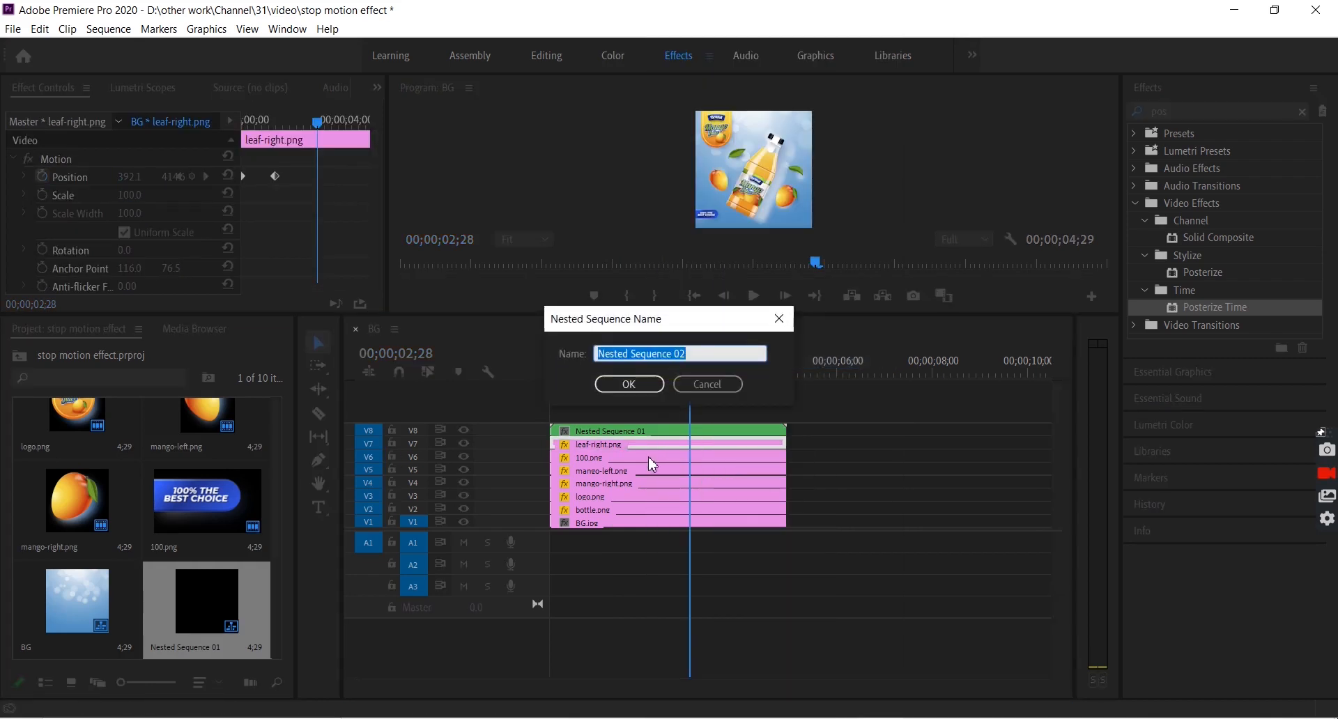
{"action": "left_click", "coordinate": [631, 383]}
{"action": "right_click", "coordinate": [648, 463]}
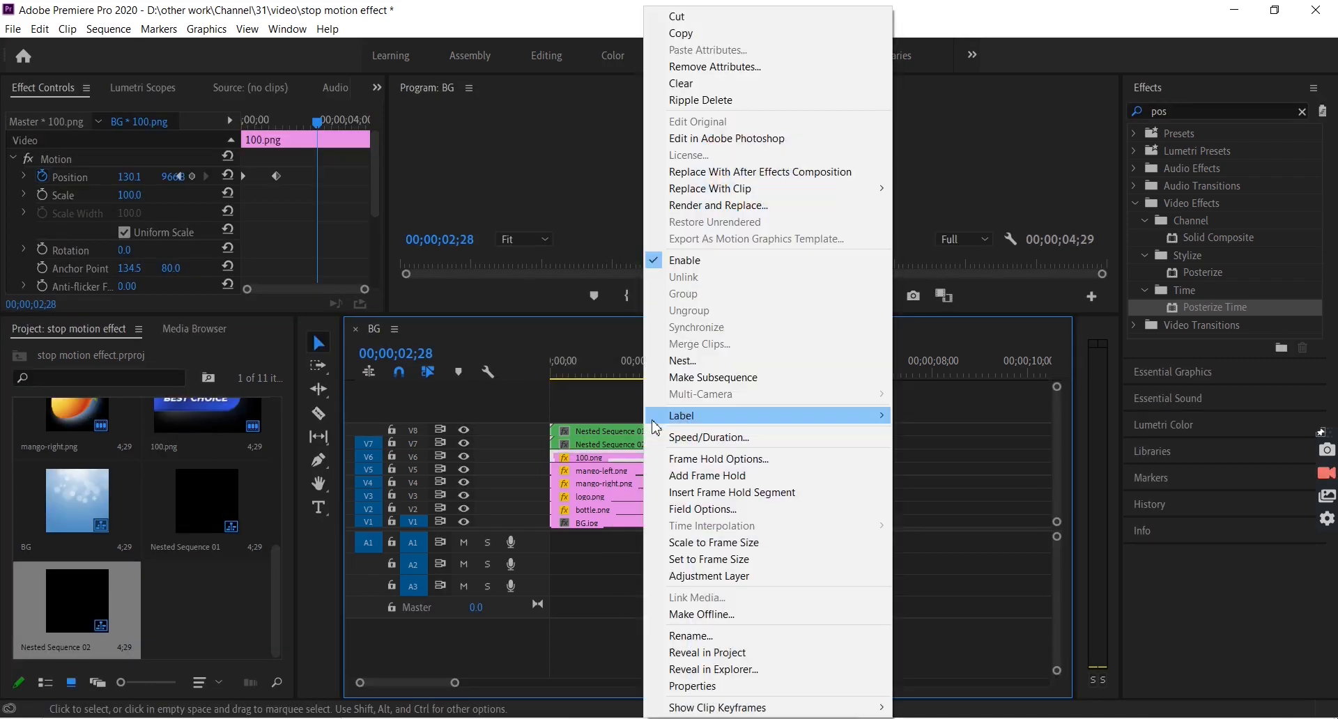
{"action": "left_click", "coordinate": [687, 359]}
{"action": "left_click", "coordinate": [630, 384]}
Nest the mango-left.png and mango-right.png clips each into their own sequence under the default names.
{"action": "left_click", "coordinate": [643, 474]}
{"action": "right_click", "coordinate": [642, 472]}
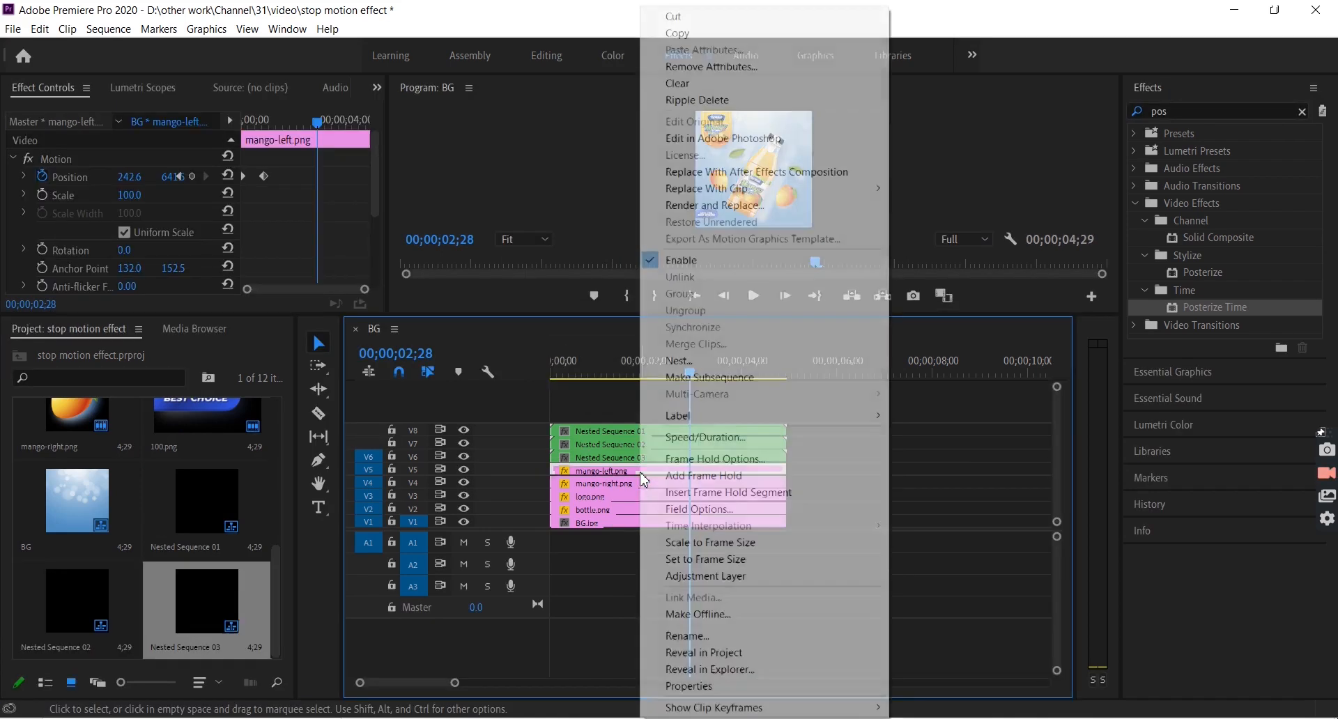
{"action": "left_click", "coordinate": [686, 359]}
{"action": "left_click", "coordinate": [630, 384]}
{"action": "right_click", "coordinate": [652, 490]}
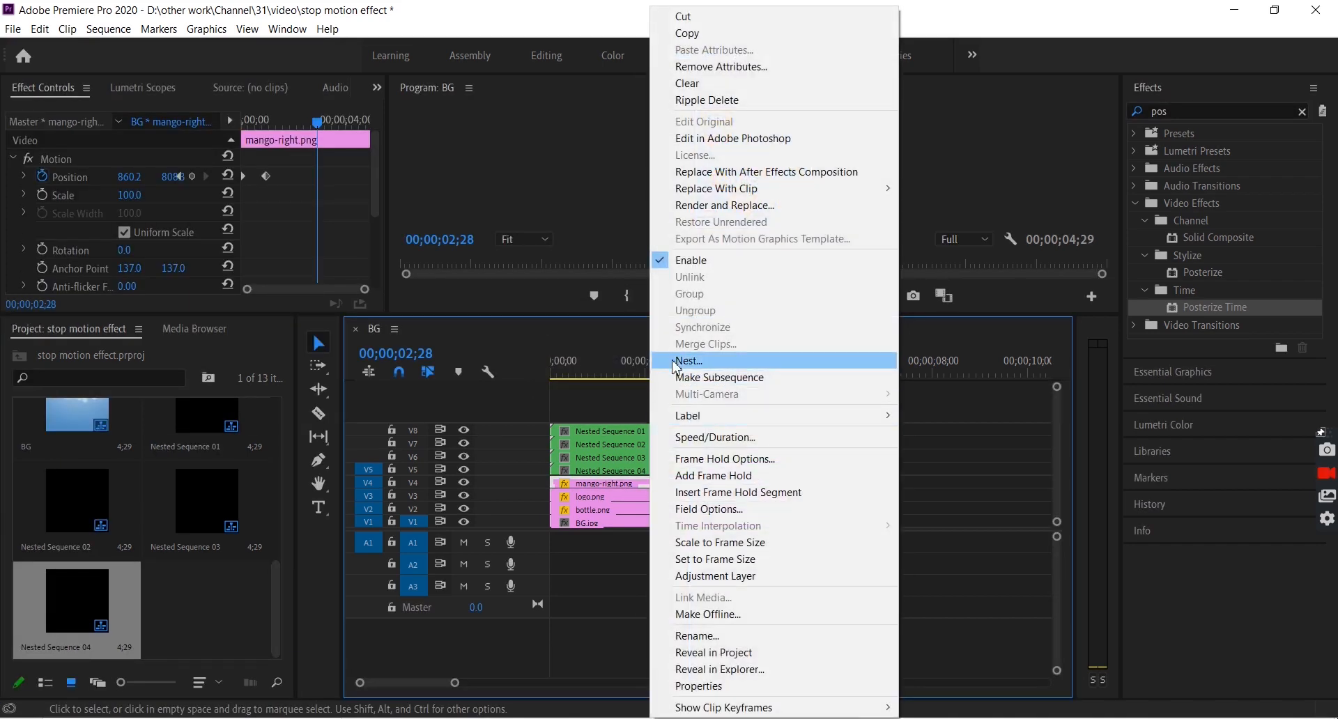
{"action": "left_click", "coordinate": [686, 360]}
{"action": "left_click", "coordinate": [633, 388]}
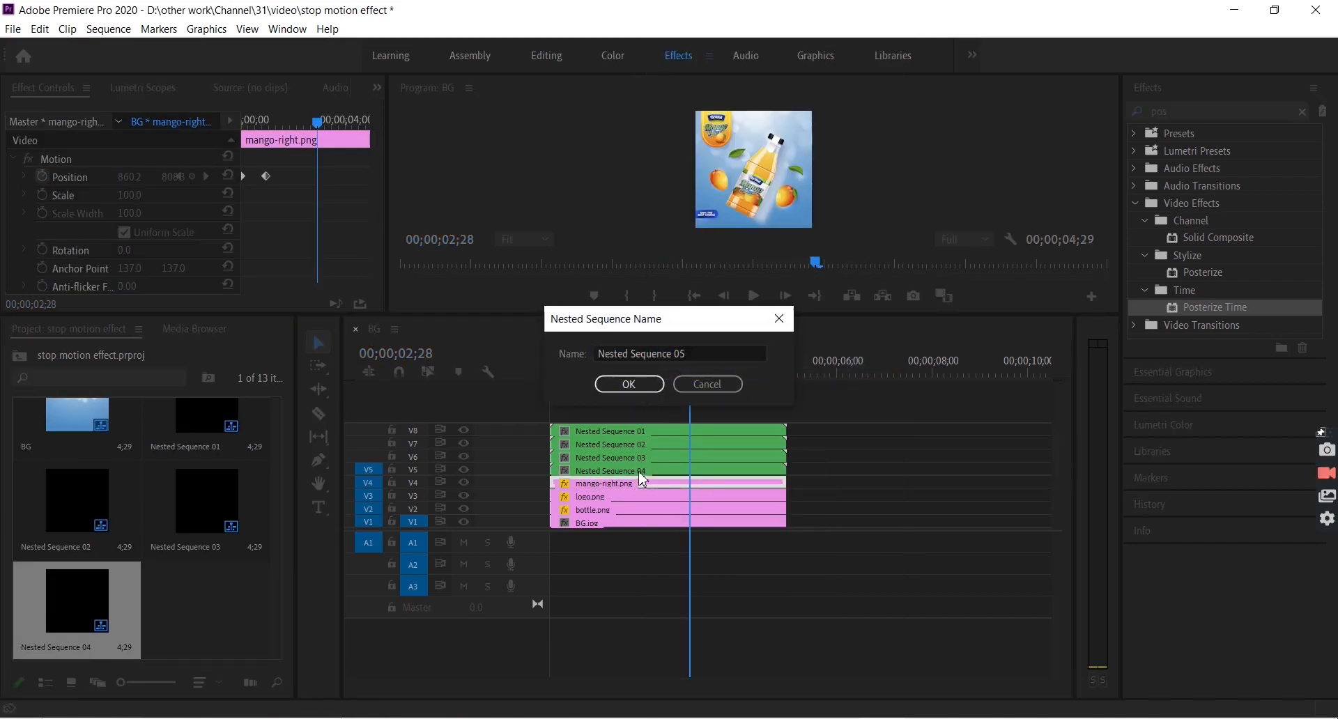
{"action": "left_click", "coordinate": [631, 384]}
Nest the logo.png and bottle.png clips each into their own sequence under the default names.
{"action": "left_click", "coordinate": [644, 496]}
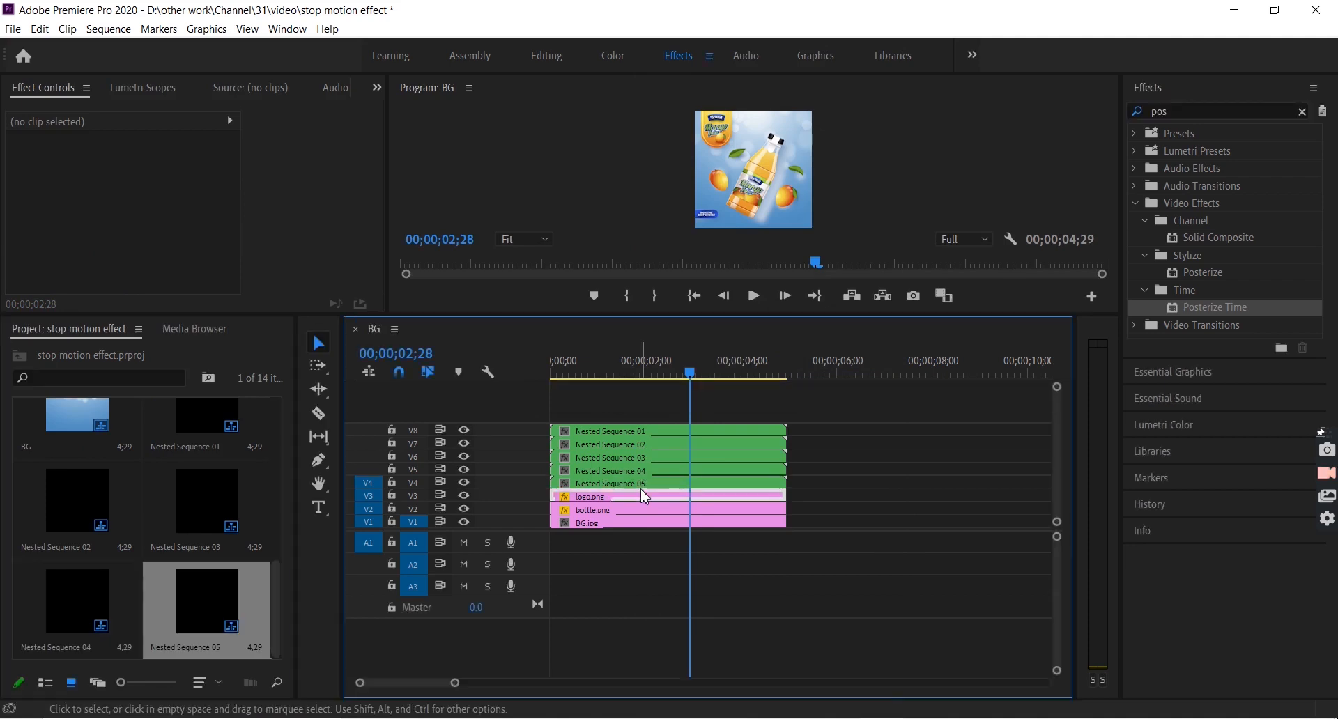
{"action": "right_click", "coordinate": [644, 497]}
{"action": "left_click", "coordinate": [684, 362]}
{"action": "left_click", "coordinate": [630, 385]}
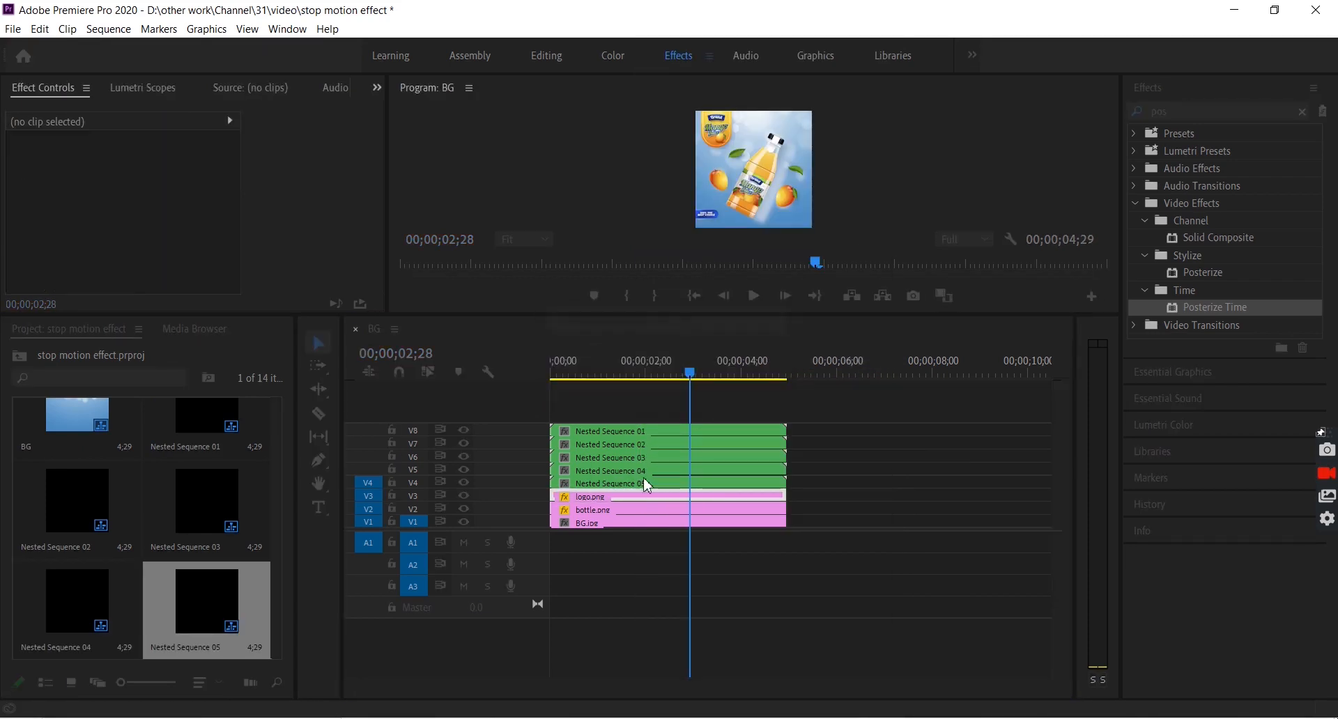
{"action": "right_click", "coordinate": [645, 511]}
{"action": "left_click", "coordinate": [679, 360]}
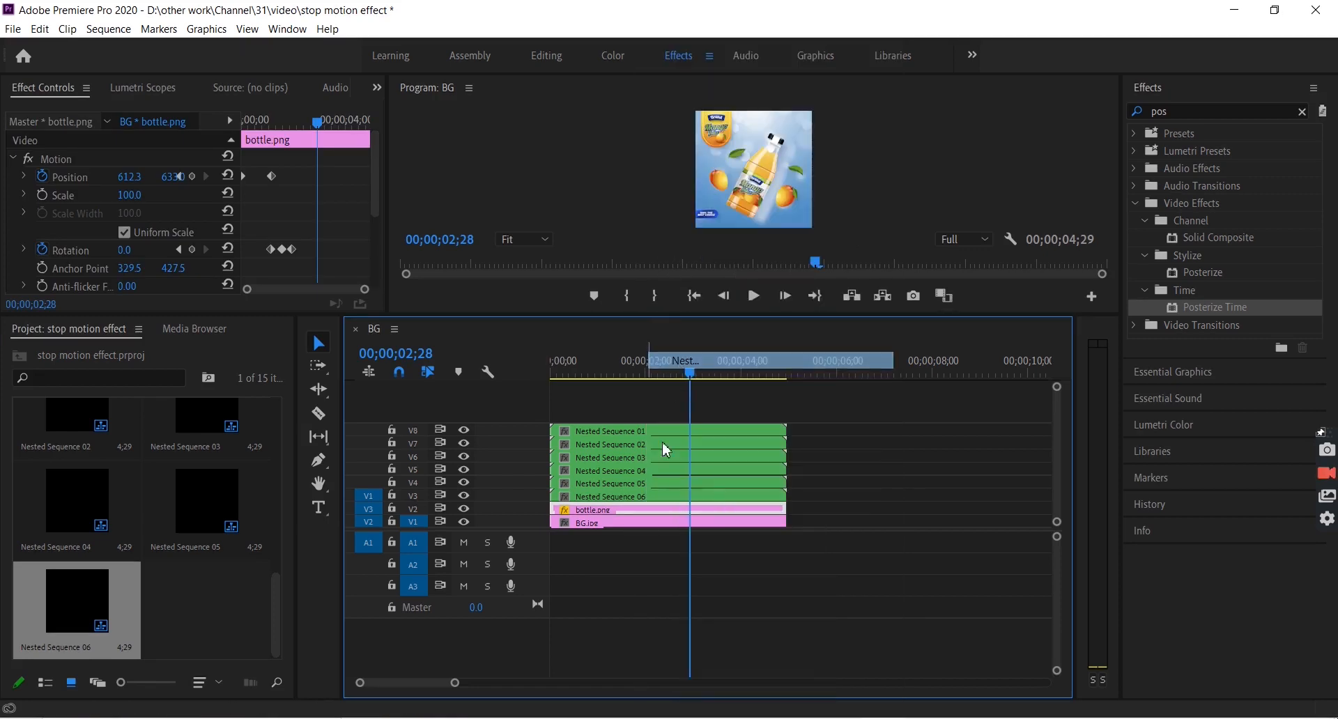
{"action": "left_click", "coordinate": [649, 388]}
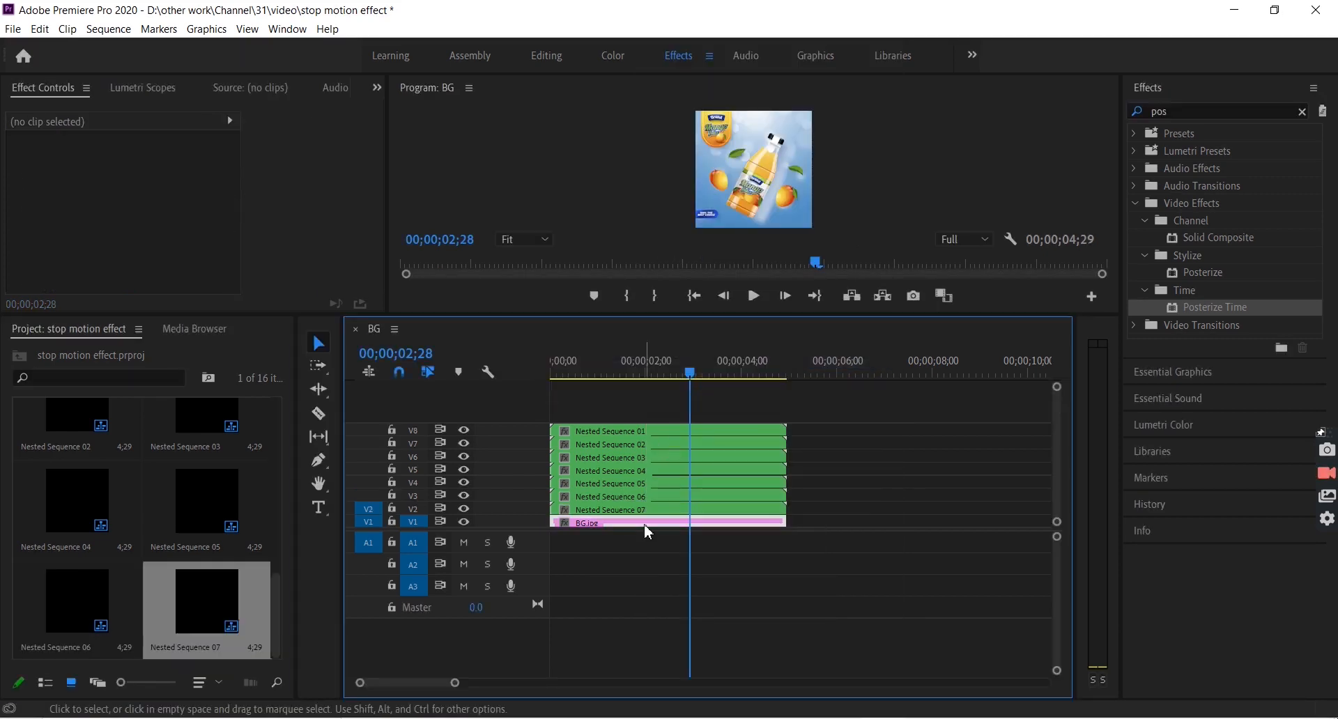
Nest the BG.jpg clip into its own sequence under the default name and save the project.
{"action": "right_click", "coordinate": [646, 527]}
{"action": "left_click", "coordinate": [687, 361]}
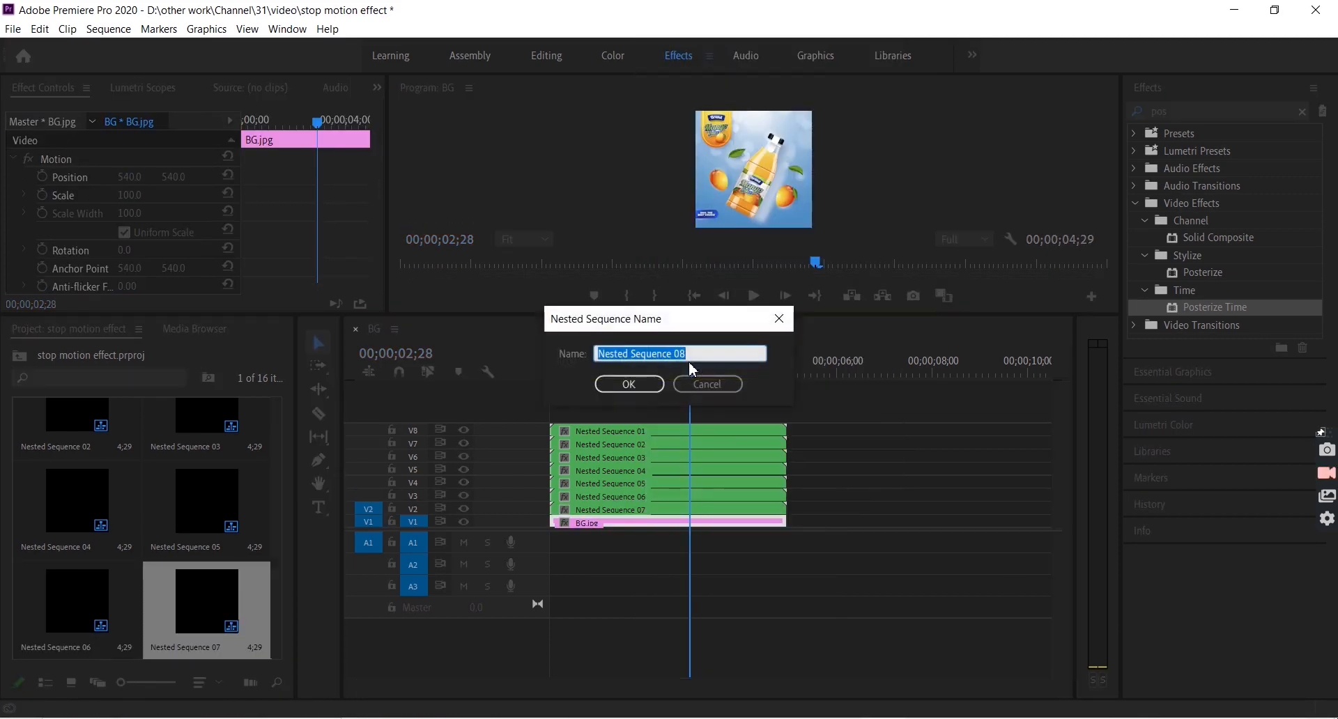
{"action": "left_click", "coordinate": [650, 389]}
{"action": "key", "text": "ctrl+s"}
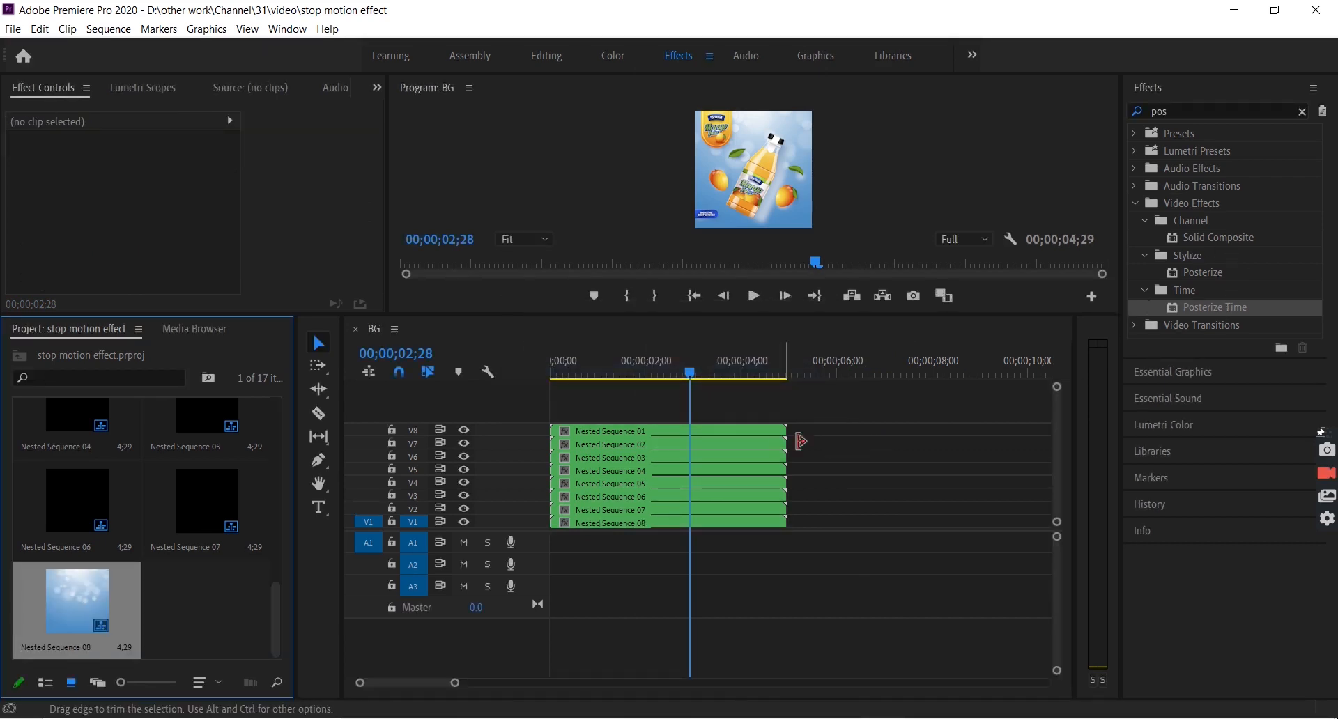
Apply Posterize Time to Nested Sequence 01 and set its Frame Rate to 4.
{"action": "left_click_drag", "start_coordinate": [1220, 314], "coordinate": [658, 439]}
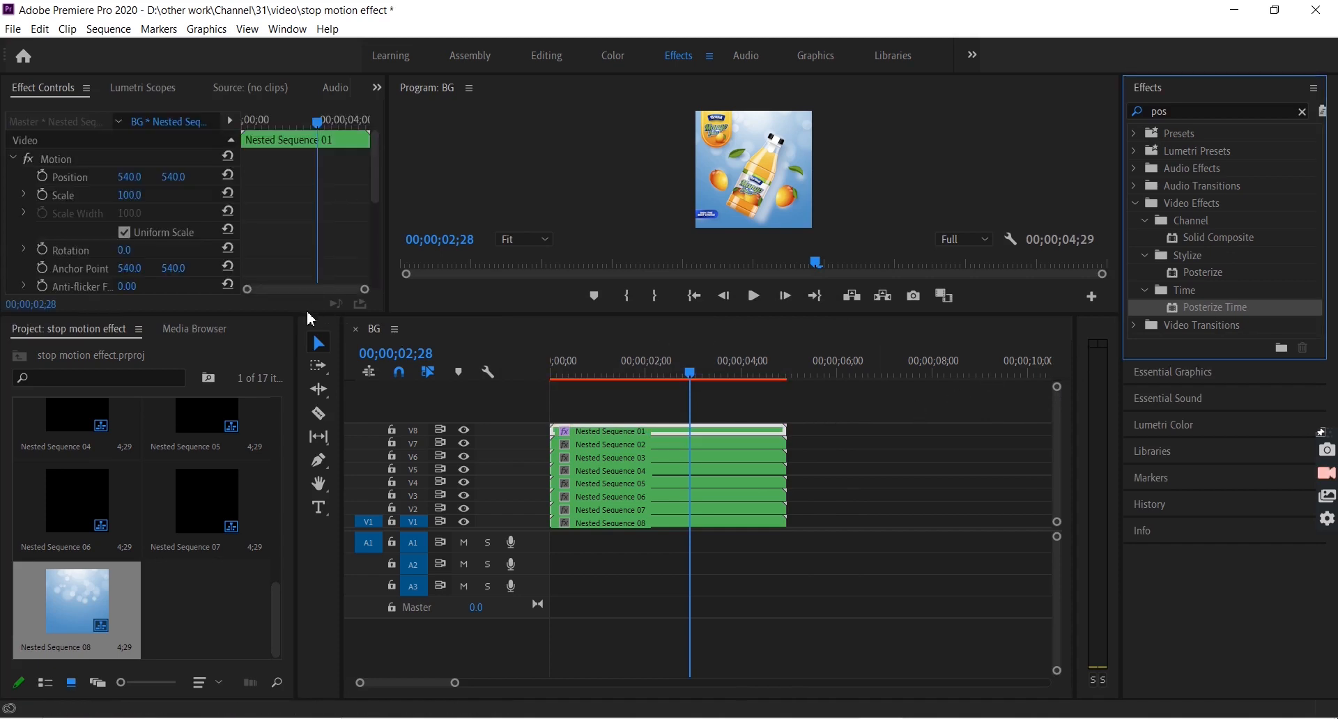
{"action": "left_click_drag", "start_coordinate": [308, 315], "coordinate": [309, 428]}
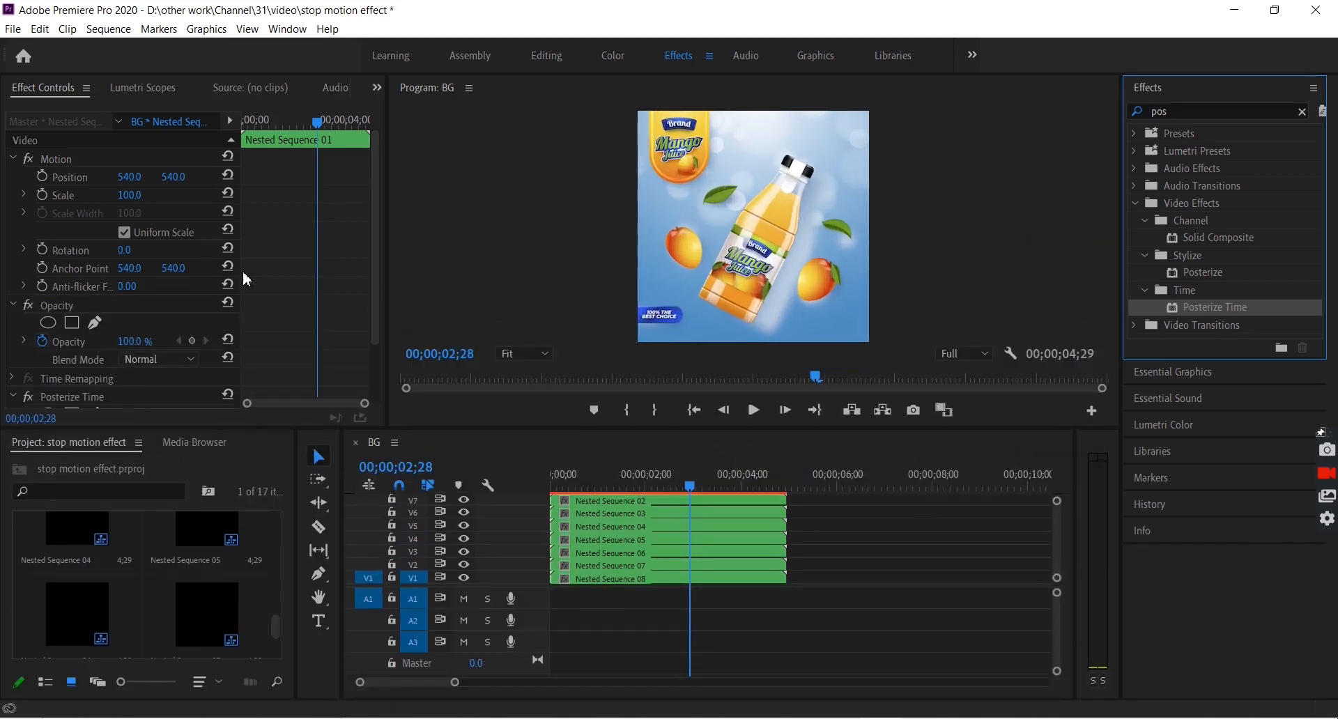
{"action": "scroll", "coordinate": [263, 272], "scroll_direction": "down", "scroll_amount": 3}
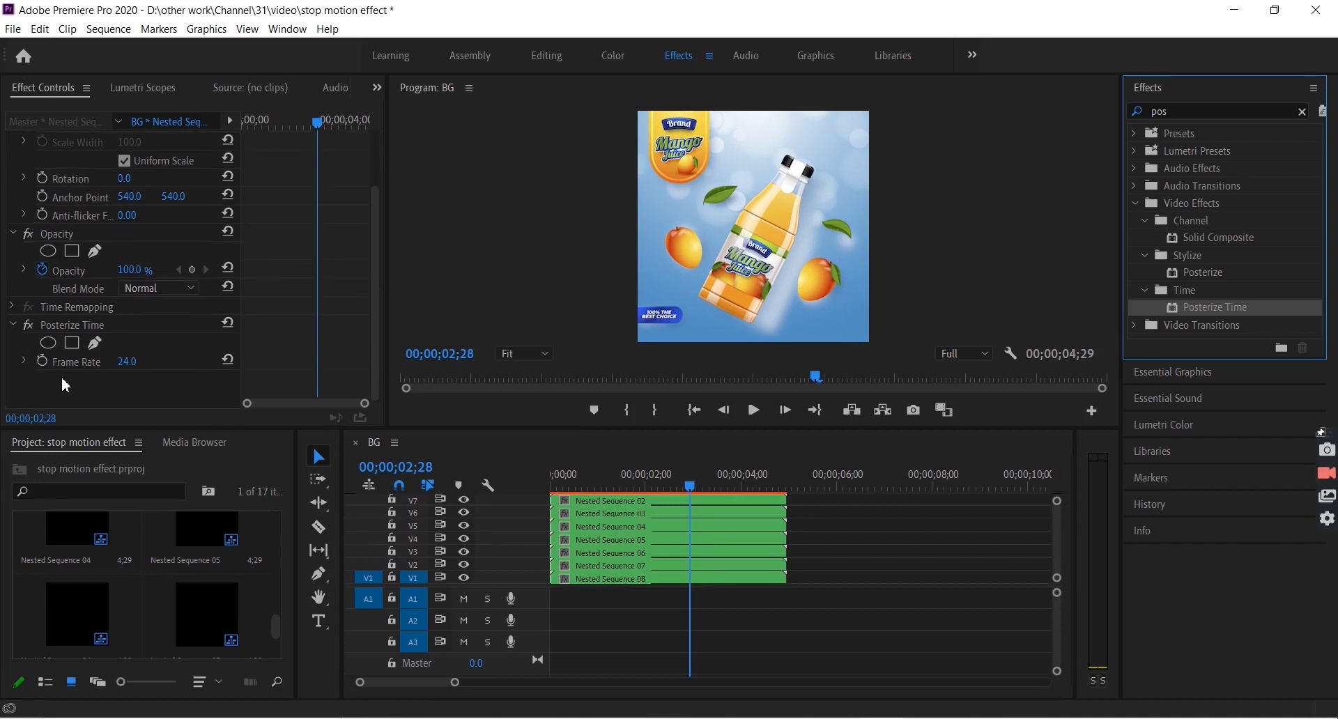
{"action": "left_click", "coordinate": [127, 361]}
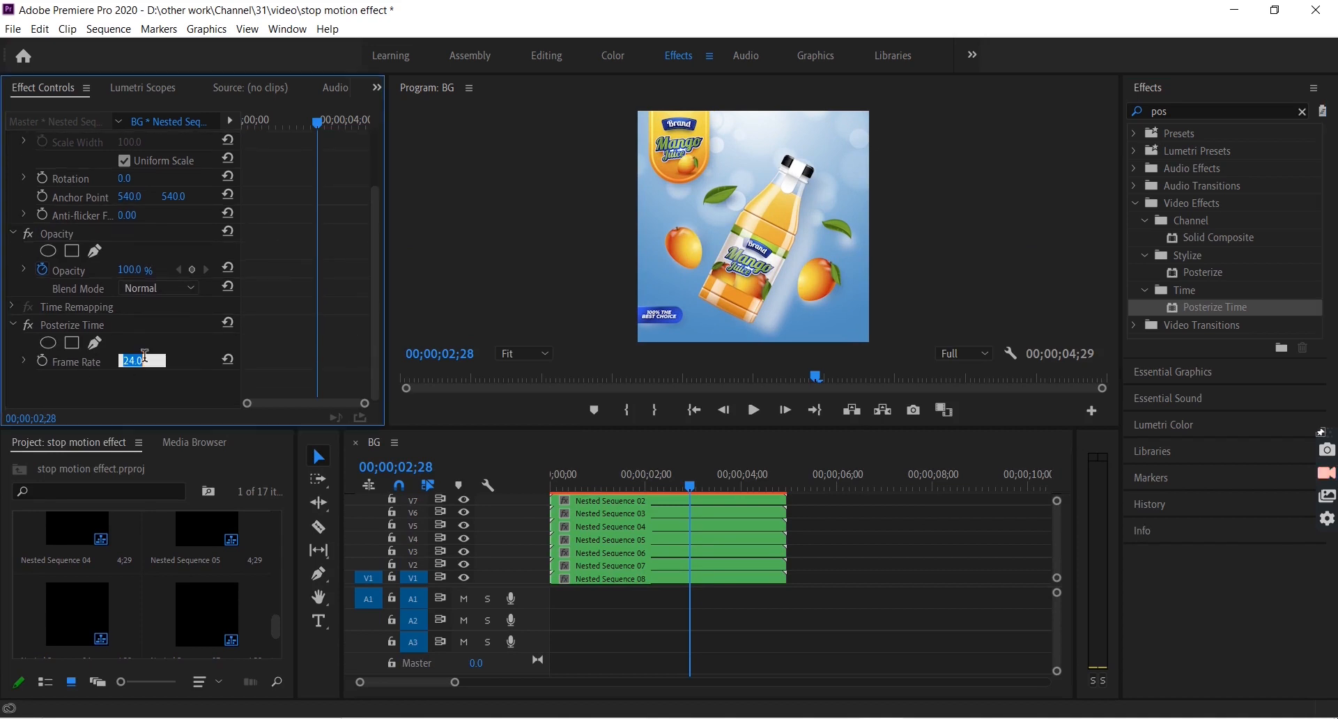
{"action": "type", "text": "4"}
{"action": "key", "text": "Return"}
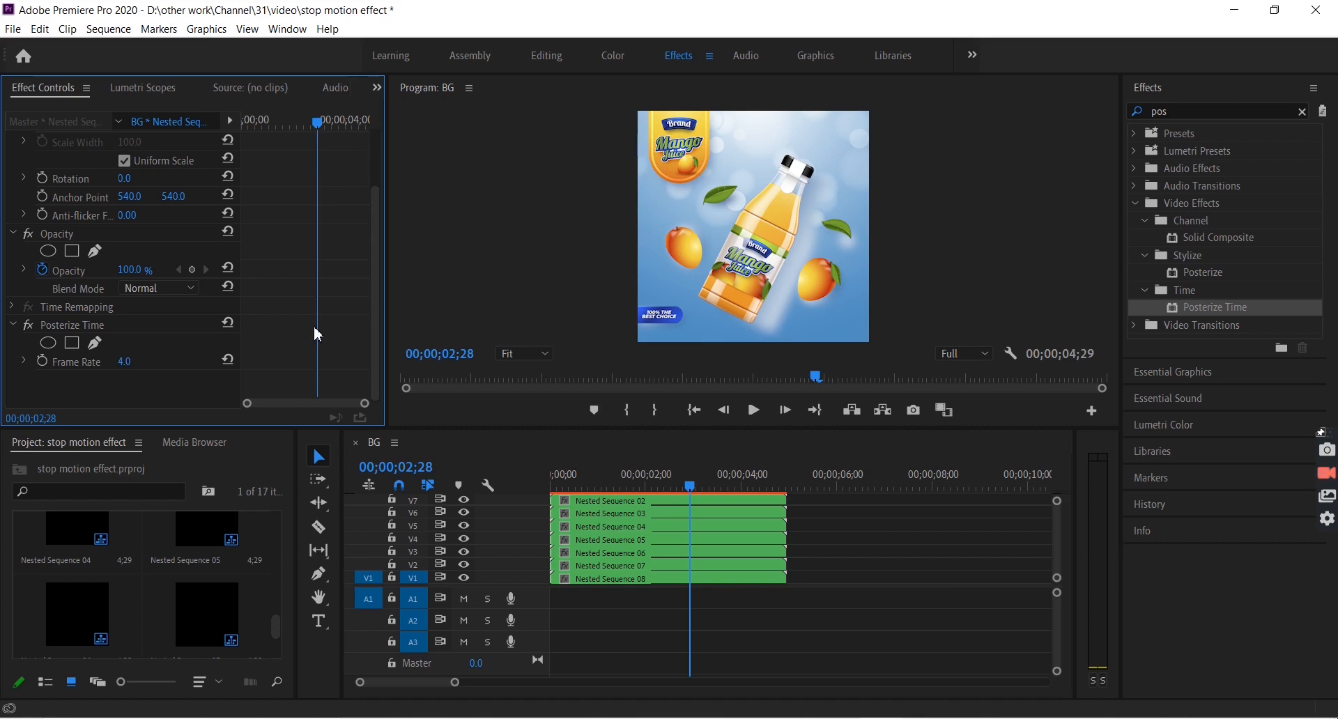
Play the sequence from the beginning several times to check the first leaf's stop motion look, and save the project.
{"action": "left_click_drag", "start_coordinate": [690, 488], "coordinate": [543, 499]}
{"action": "key", "text": "space"}
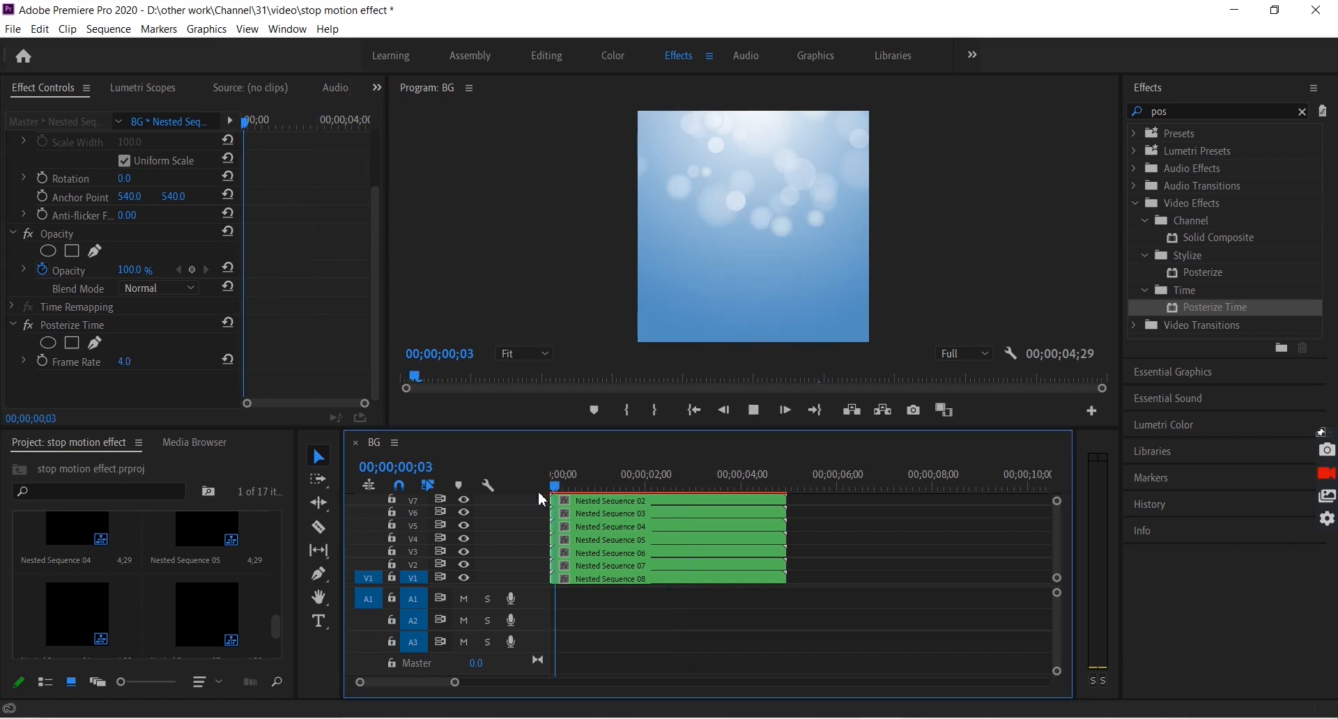
{"action": "key", "text": "space"}
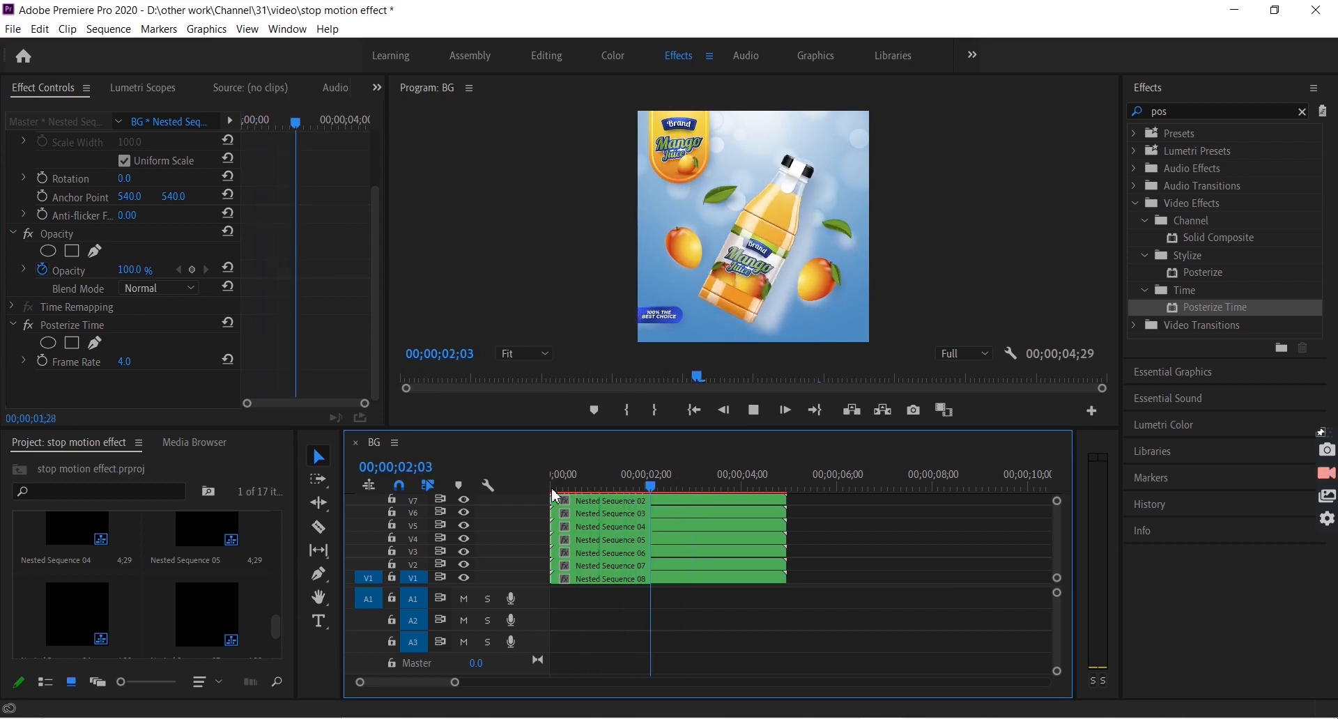
{"action": "left_click", "coordinate": [627, 492]}
{"action": "left_click_drag", "start_coordinate": [626, 492], "coordinate": [543, 503]}
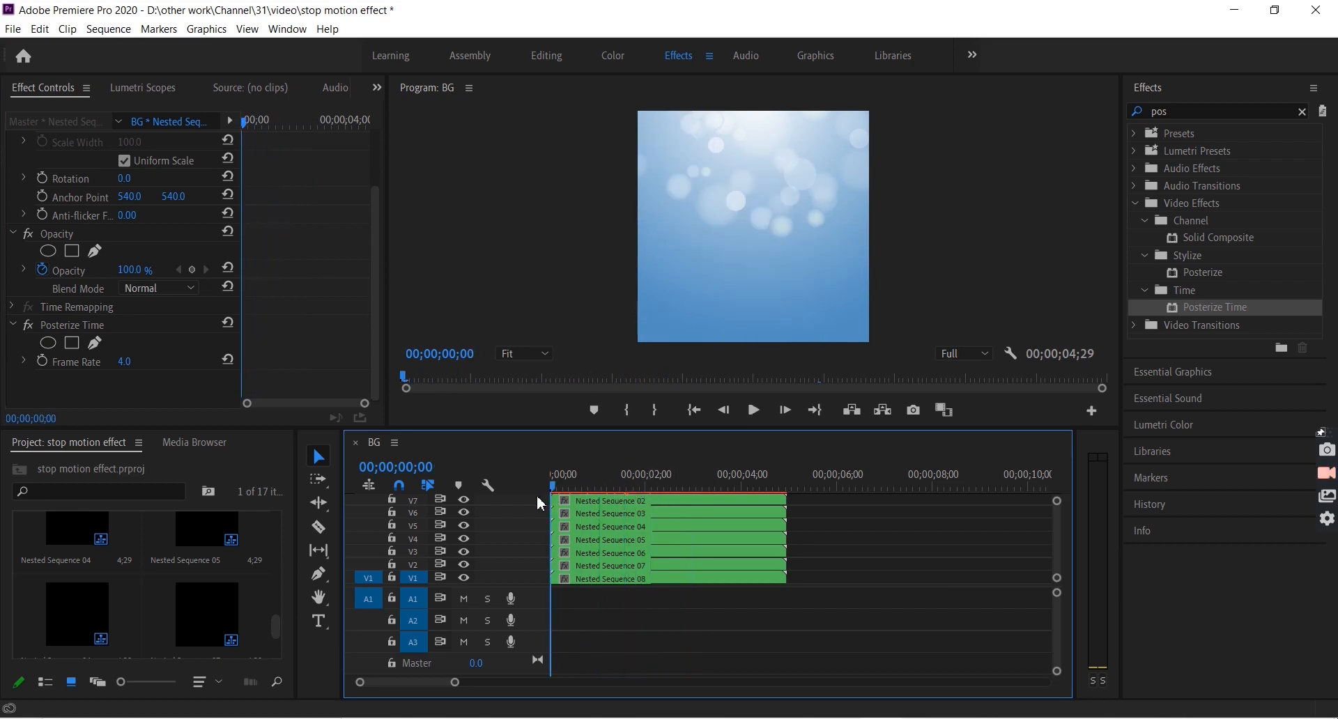
{"action": "key", "text": "space"}
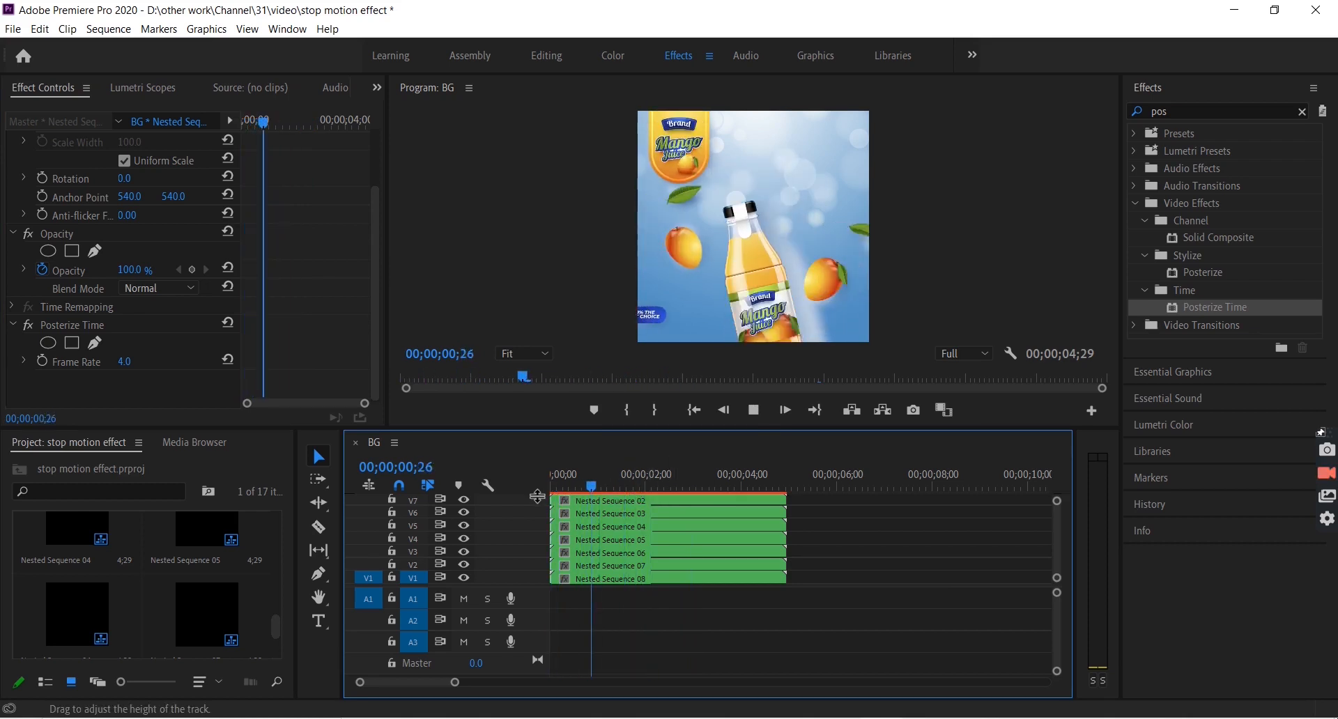
{"action": "key", "text": "space"}
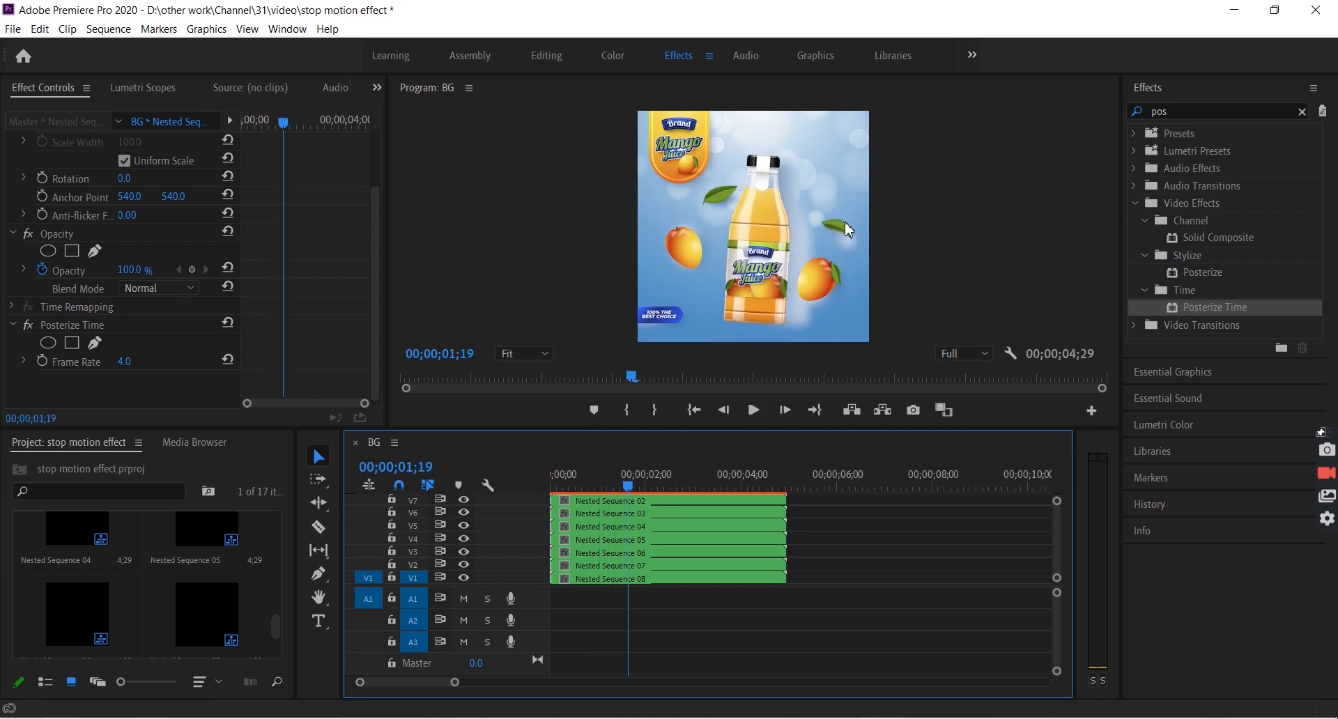
{"action": "left_click_drag", "start_coordinate": [628, 488], "coordinate": [541, 491]}
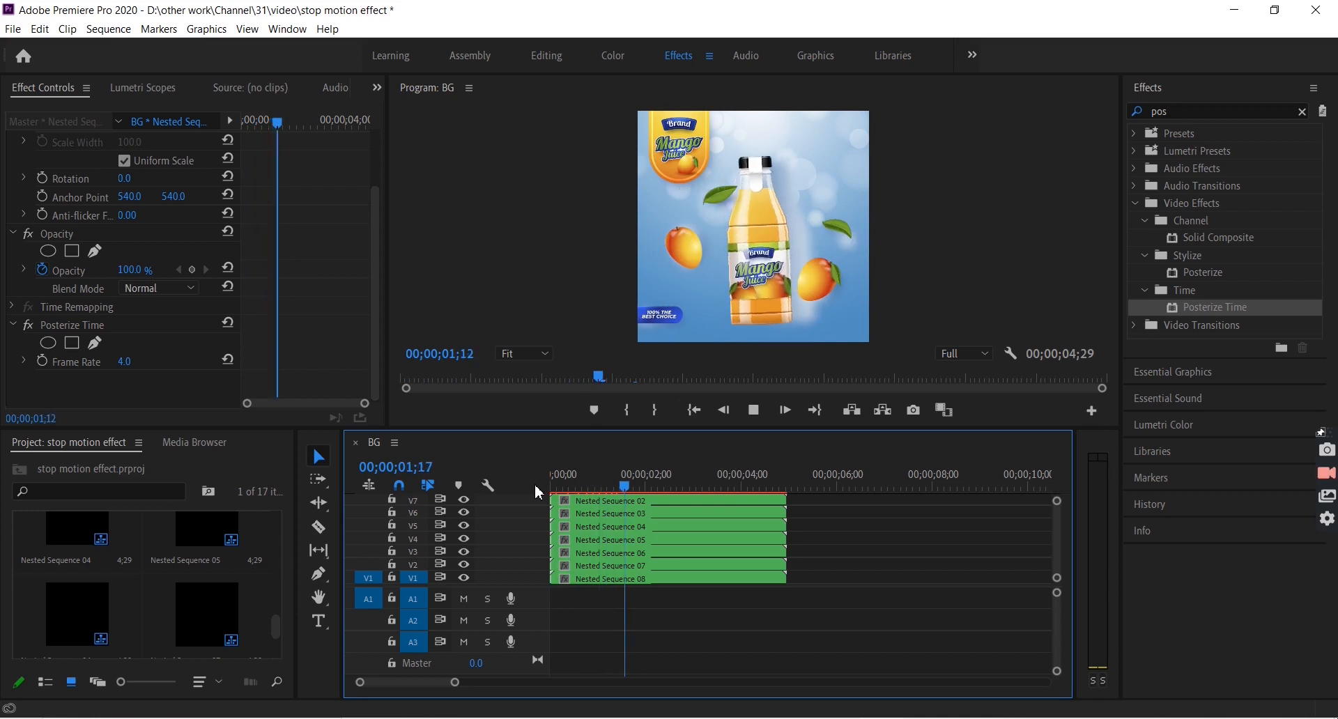
{"action": "key", "text": "ctrl+s"}
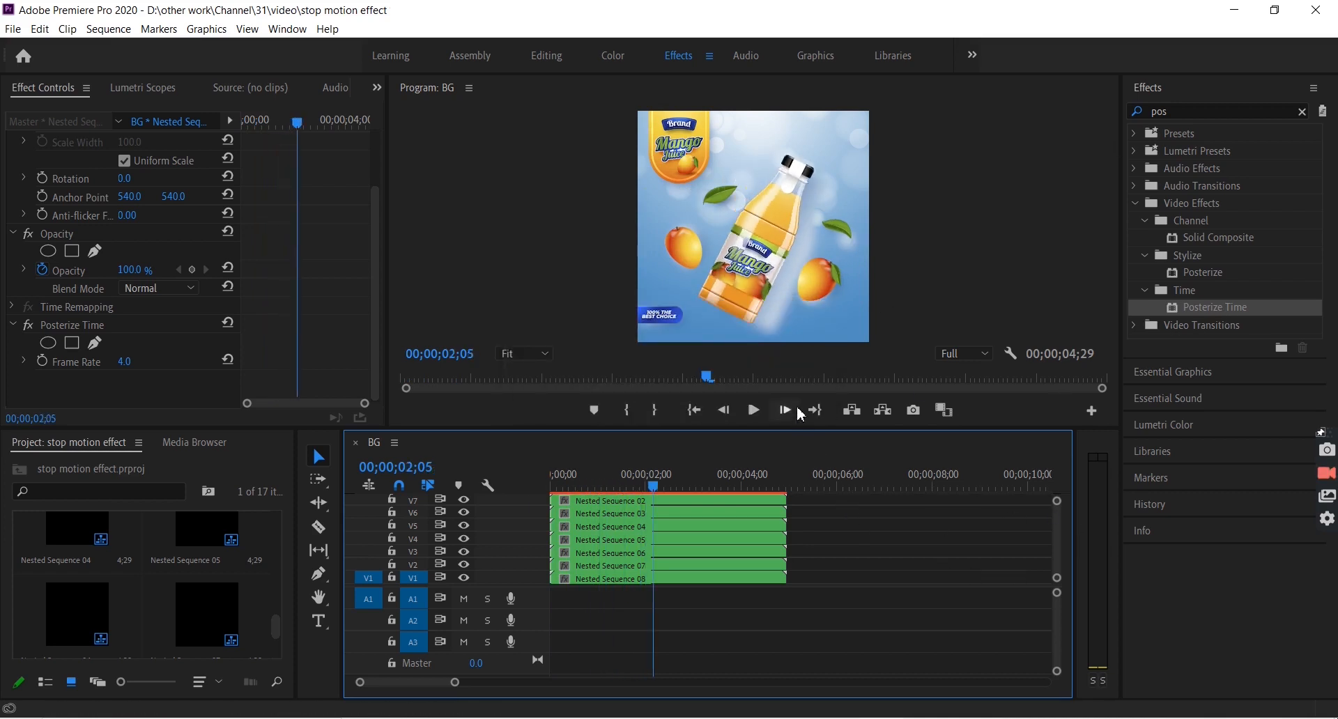
Apply Posterize Time to Nested Sequence 02 and set its Frame Rate to 4.
{"action": "left_click_drag", "start_coordinate": [875, 428], "coordinate": [865, 316]}
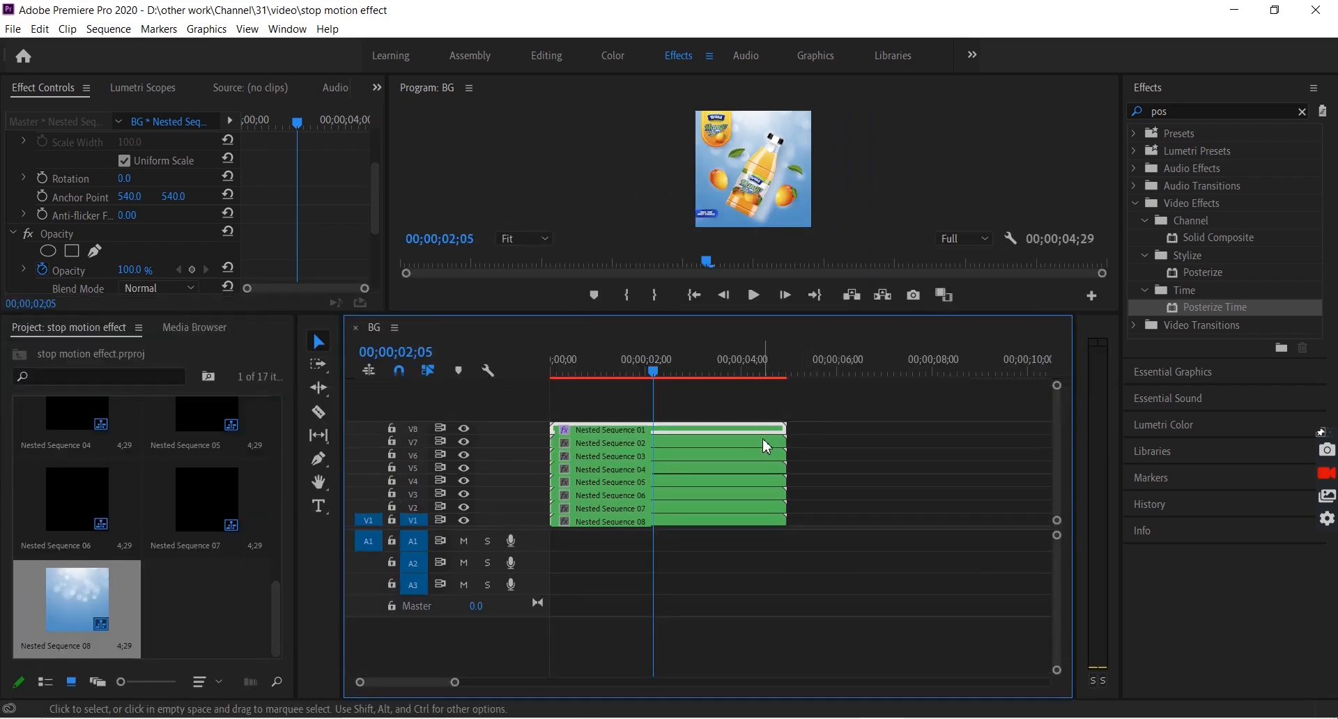
{"action": "left_click", "coordinate": [768, 442]}
{"action": "left_click_drag", "start_coordinate": [1174, 308], "coordinate": [768, 446]}
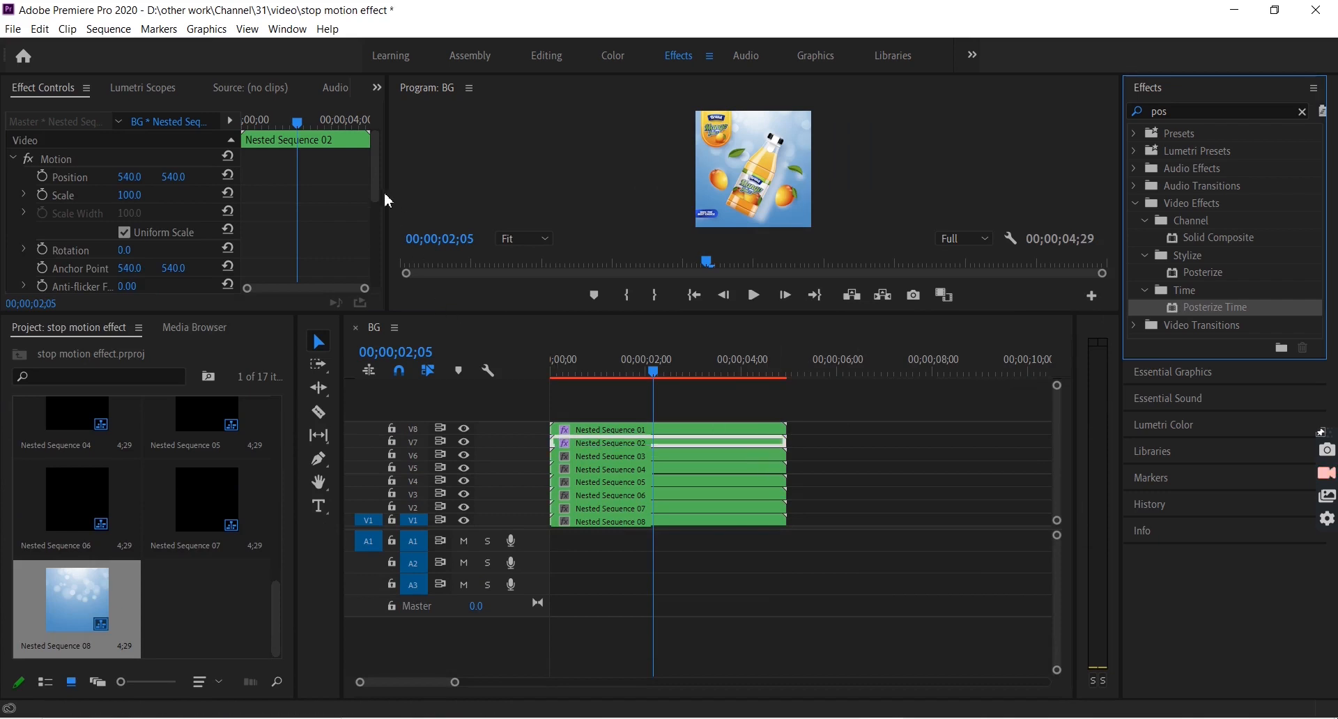
{"action": "left_click_drag", "start_coordinate": [374, 181], "coordinate": [375, 259]}
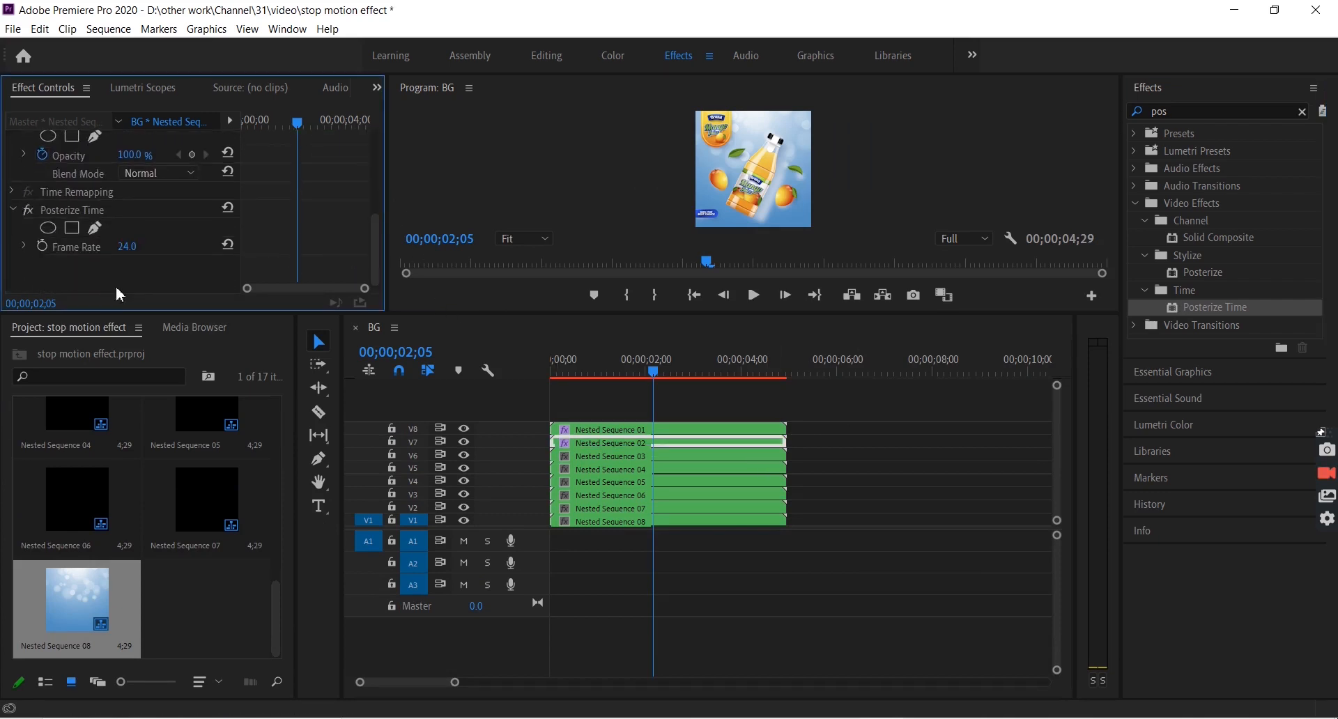
{"action": "left_click", "coordinate": [127, 246]}
{"action": "type", "text": "4"}
{"action": "key", "text": "Return"}
Apply Posterize Time to Nested Sequence 03 and set its Frame Rate to 4.
{"action": "left_click", "coordinate": [706, 461]}
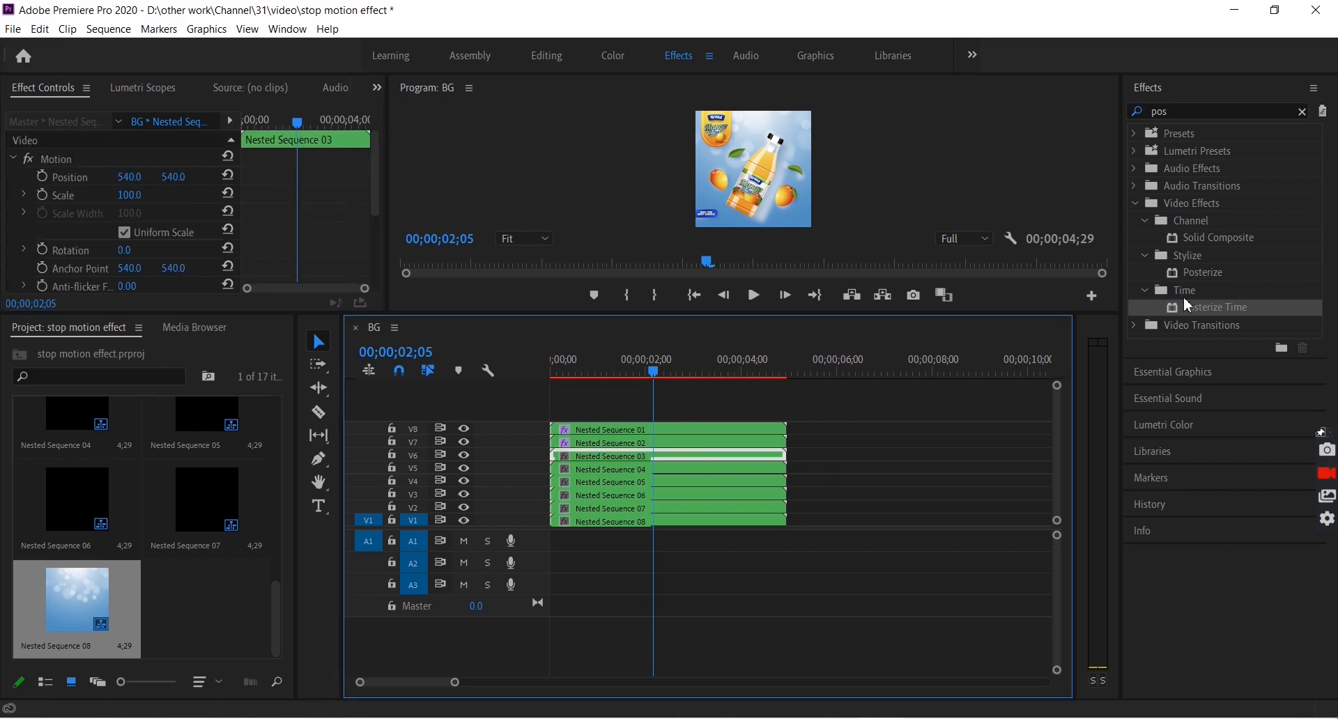
{"action": "left_click_drag", "start_coordinate": [1205, 314], "coordinate": [760, 457]}
{"action": "left_click_drag", "start_coordinate": [370, 166], "coordinate": [379, 203]}
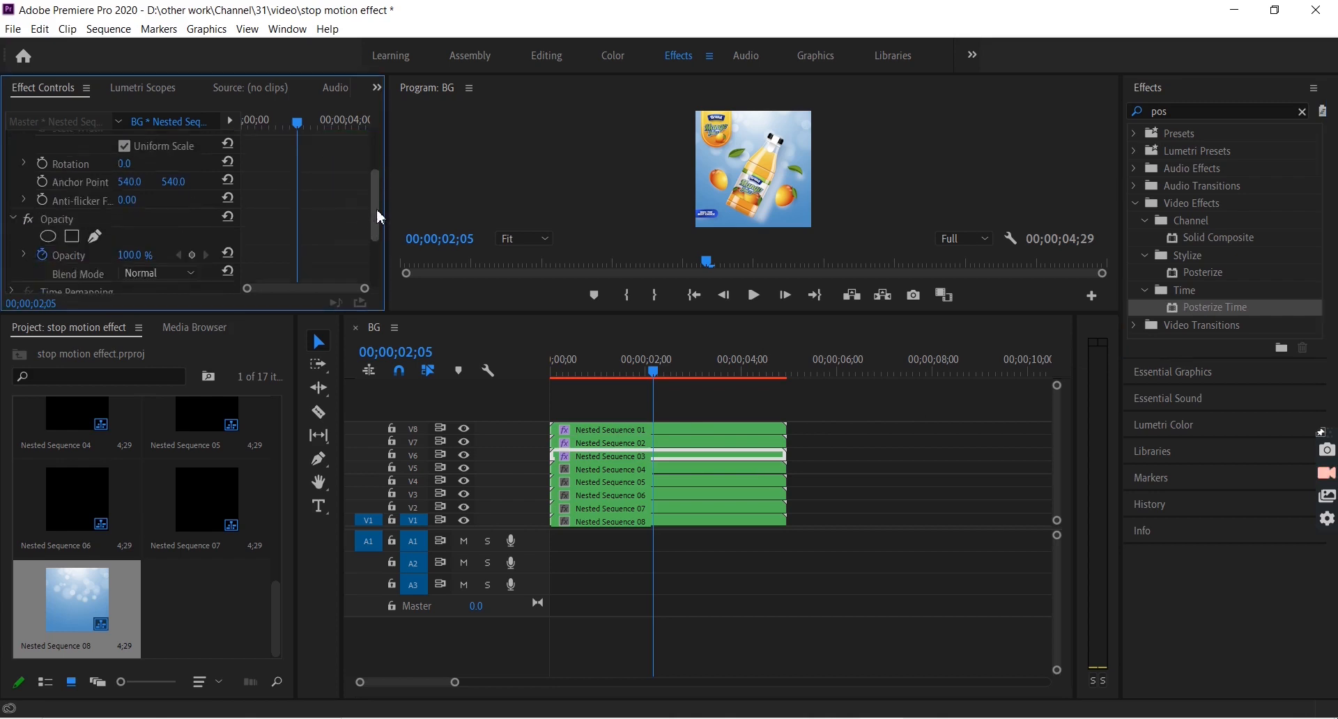
{"action": "left_click", "coordinate": [142, 261]}
{"action": "type", "text": "4"}
{"action": "key", "text": "Return"}
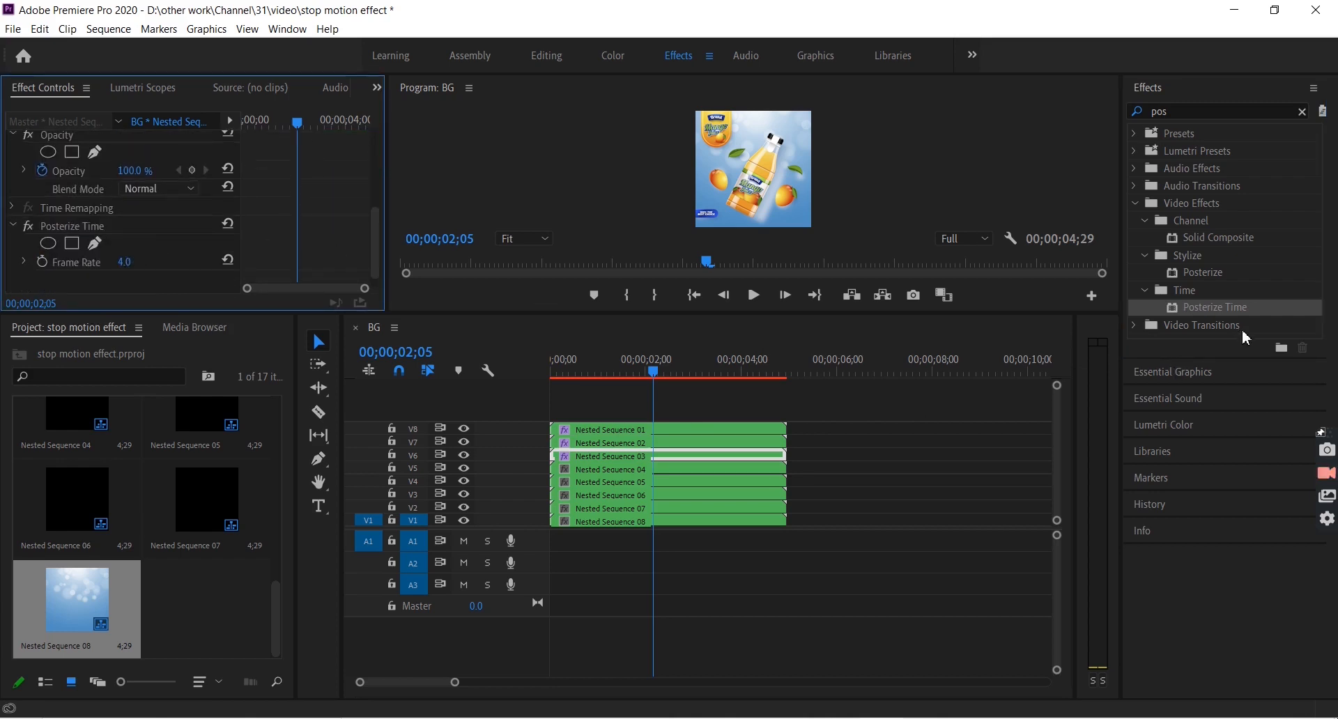
Apply Posterize Time to Nested Sequence 04 and set its Frame Rate to 4.
{"action": "left_click", "coordinate": [767, 468]}
{"action": "left_click_drag", "start_coordinate": [1225, 312], "coordinate": [771, 471]}
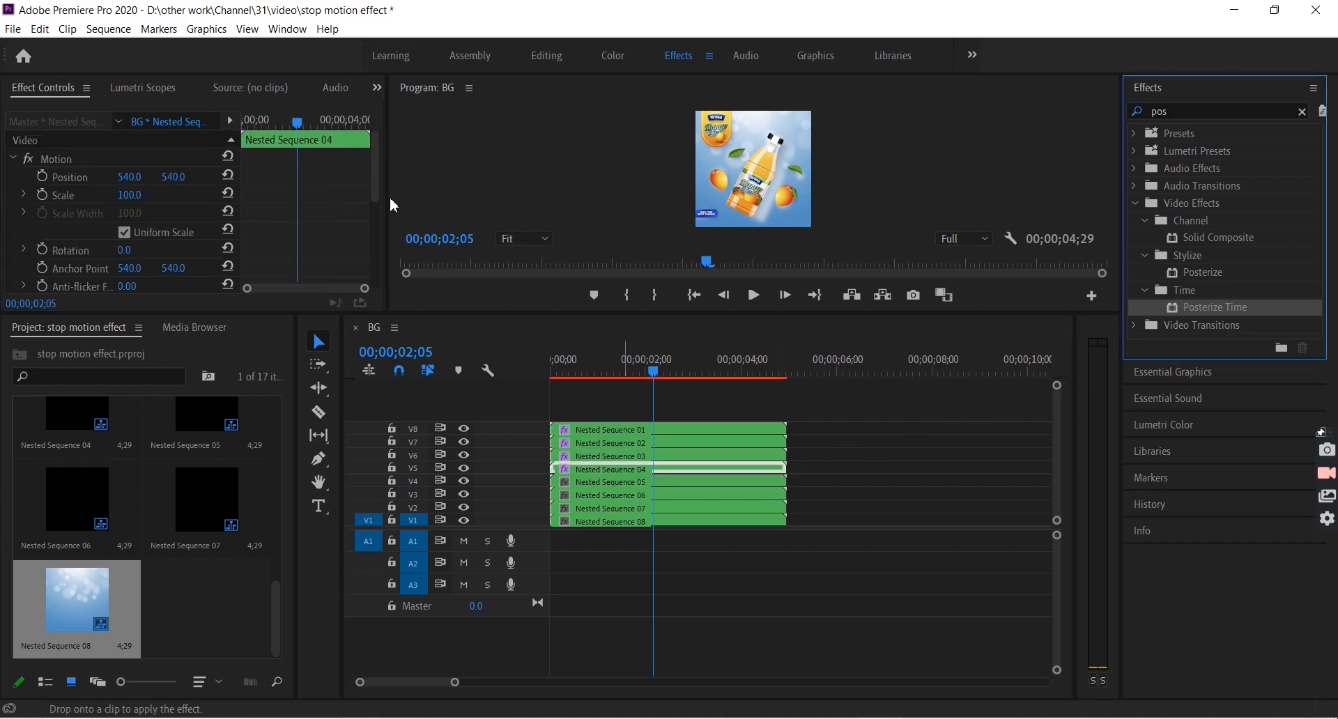
{"action": "left_click_drag", "start_coordinate": [376, 181], "coordinate": [372, 286]}
{"action": "left_click", "coordinate": [134, 248]}
{"action": "type", "text": "4"}
{"action": "key", "text": "Return"}
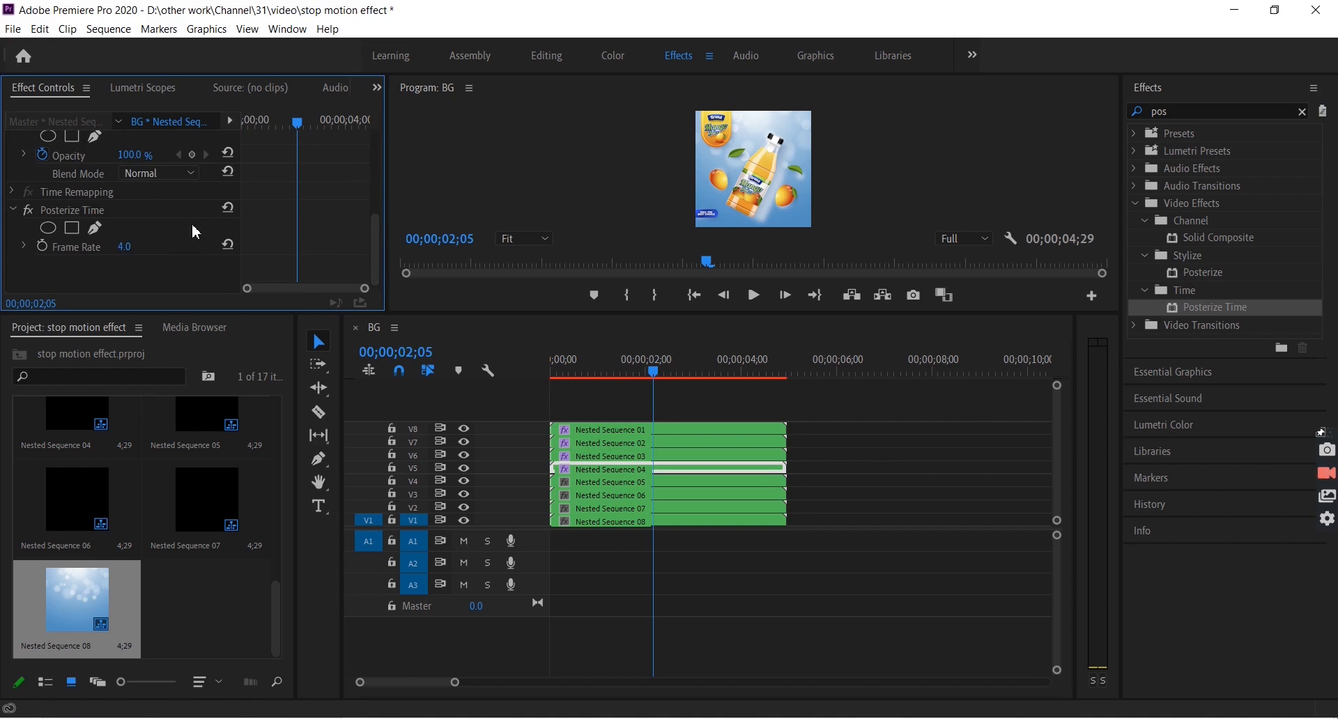
Apply Posterize Time to Nested Sequences 05, 06, 07 and 08 together.
{"action": "left_click", "coordinate": [747, 482]}
{"action": "left_click", "coordinate": [749, 520], "text": "shift"}
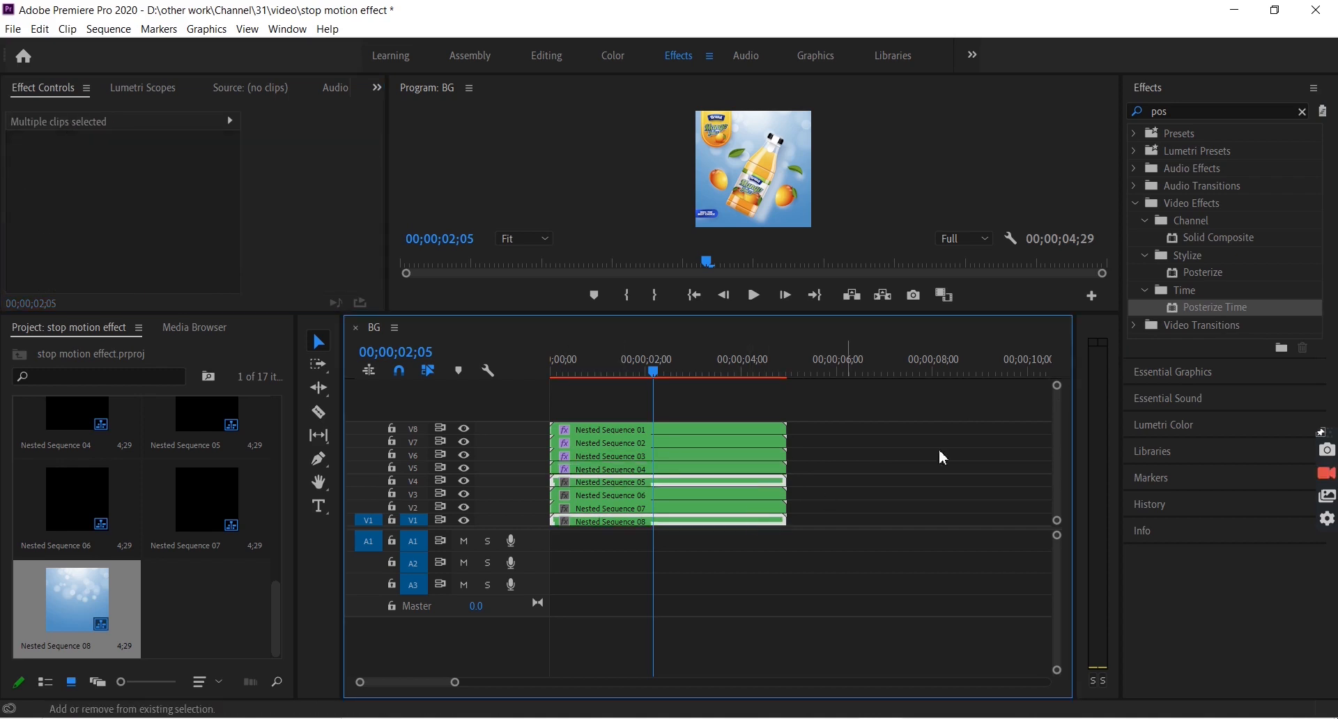
{"action": "left_click", "coordinate": [741, 496], "text": "shift"}
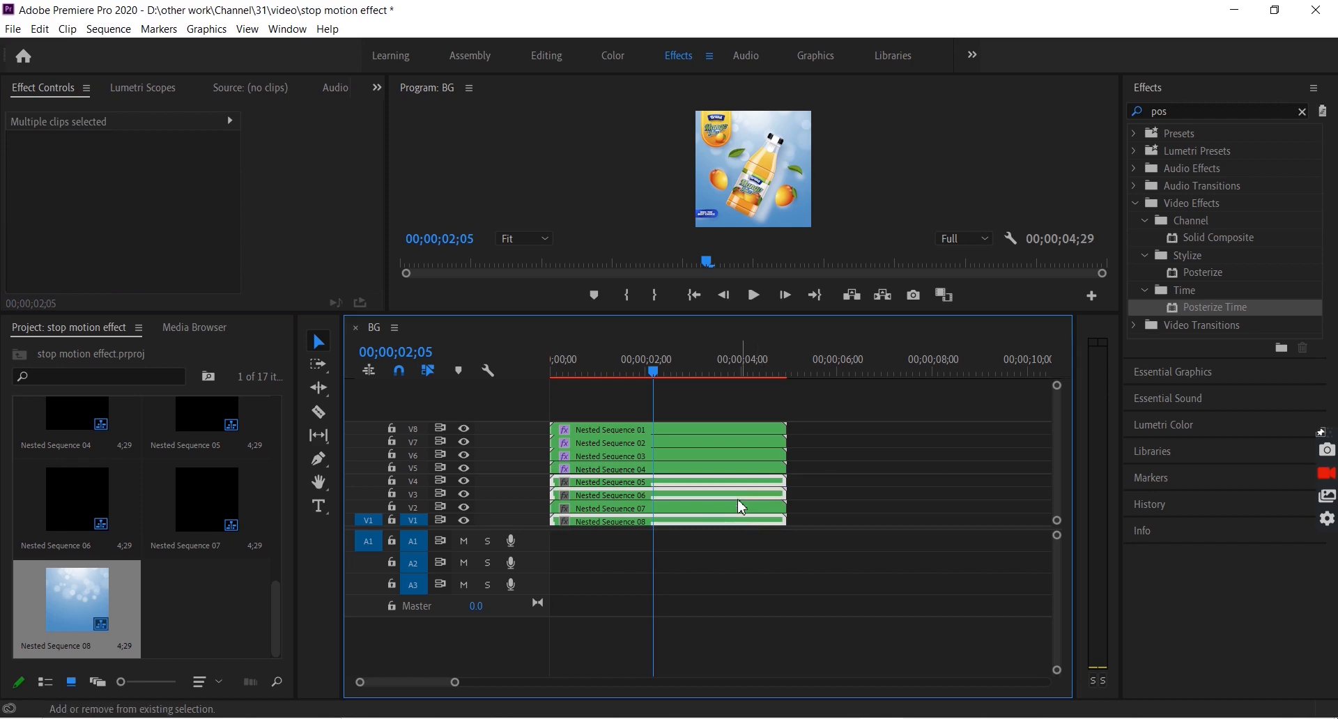
{"action": "left_click", "coordinate": [746, 509], "text": "shift"}
{"action": "left_click_drag", "start_coordinate": [1182, 307], "coordinate": [765, 499]}
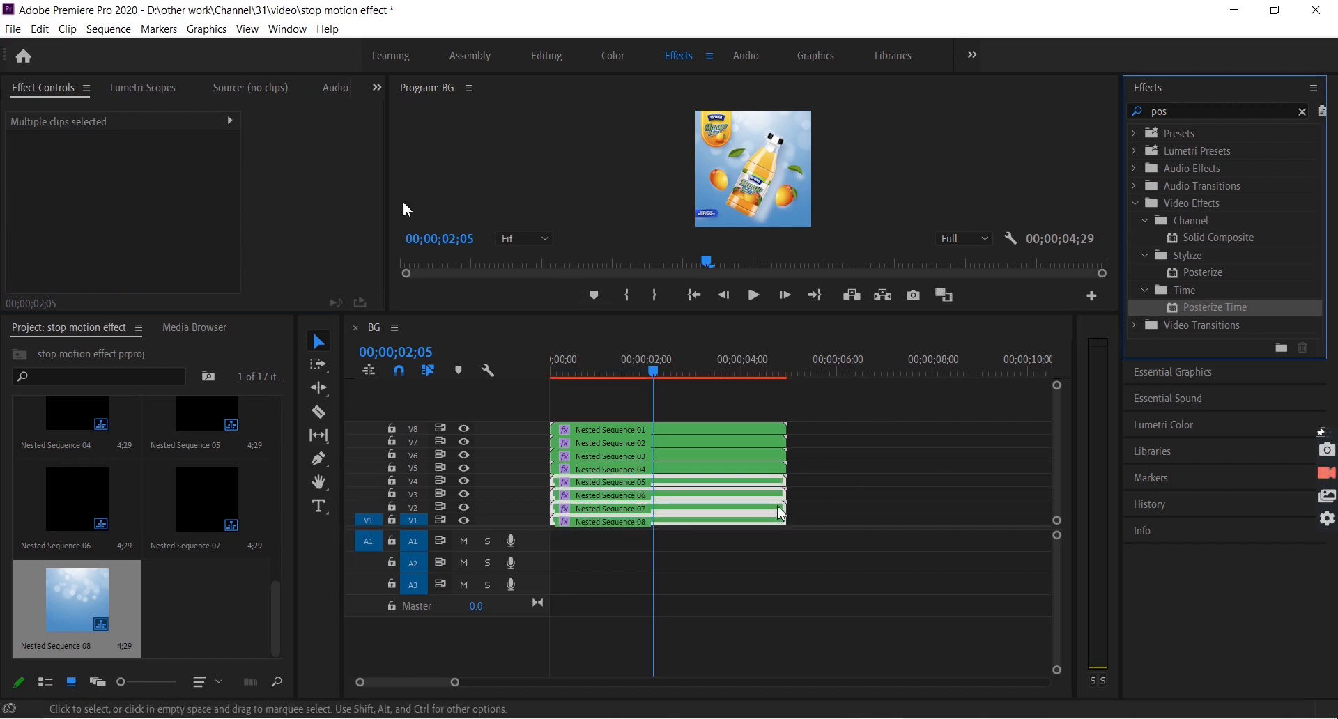
Set the Posterize Time Frame Rate of Nested Sequence 05 to 4.
{"action": "left_click", "coordinate": [842, 506]}
{"action": "left_click", "coordinate": [760, 482]}
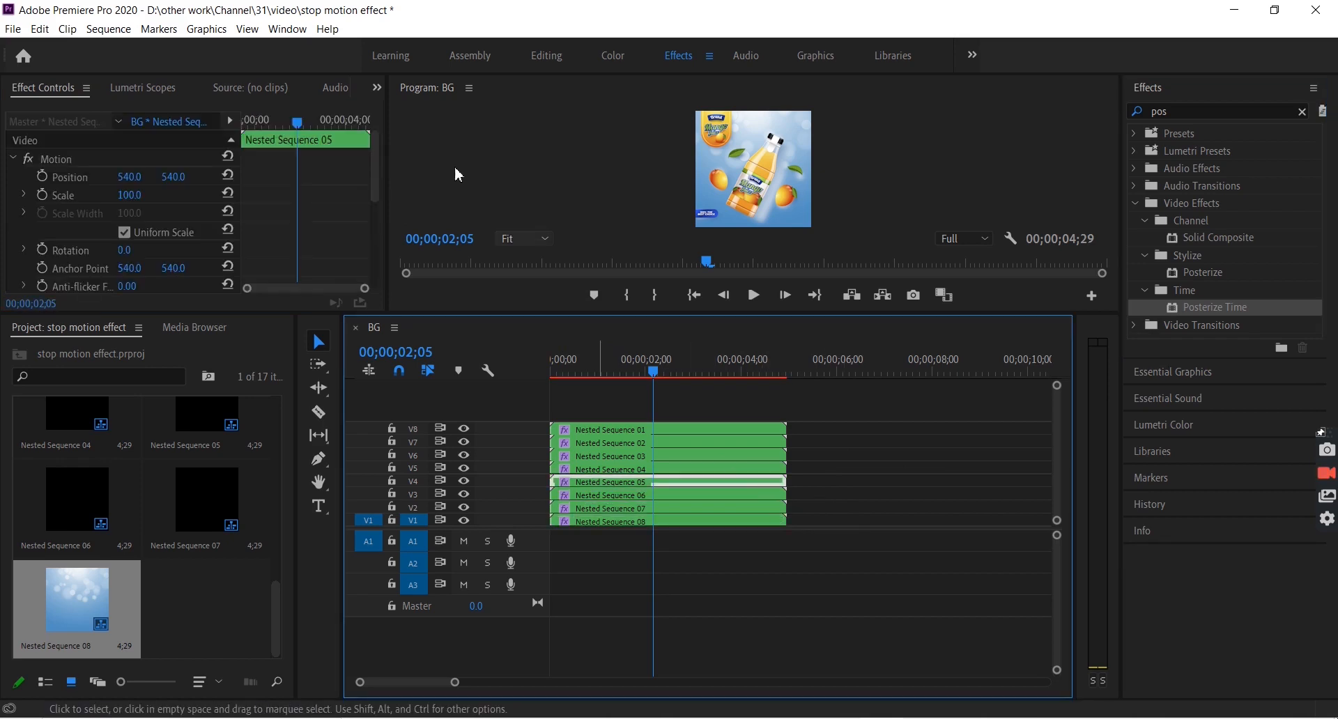
{"action": "left_click_drag", "start_coordinate": [376, 171], "coordinate": [375, 262]}
{"action": "left_click", "coordinate": [130, 247]}
{"action": "type", "text": "4"}
{"action": "key", "text": "Return"}
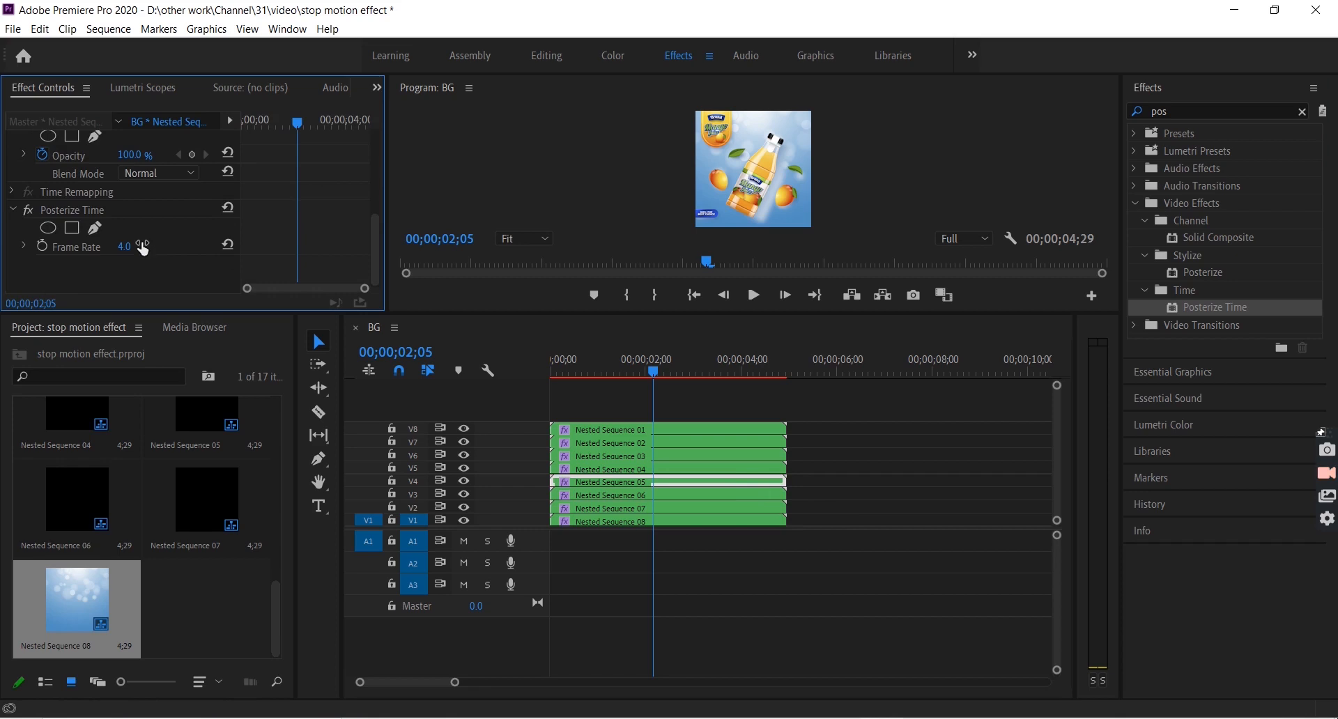
Set the Posterize Time Frame Rate of Nested Sequence 06 to 4.
{"action": "left_click", "coordinate": [729, 492]}
{"action": "left_click_drag", "start_coordinate": [373, 198], "coordinate": [354, 278]}
{"action": "left_click", "coordinate": [120, 247]}
{"action": "type", "text": "4"}
{"action": "key", "text": "Return"}
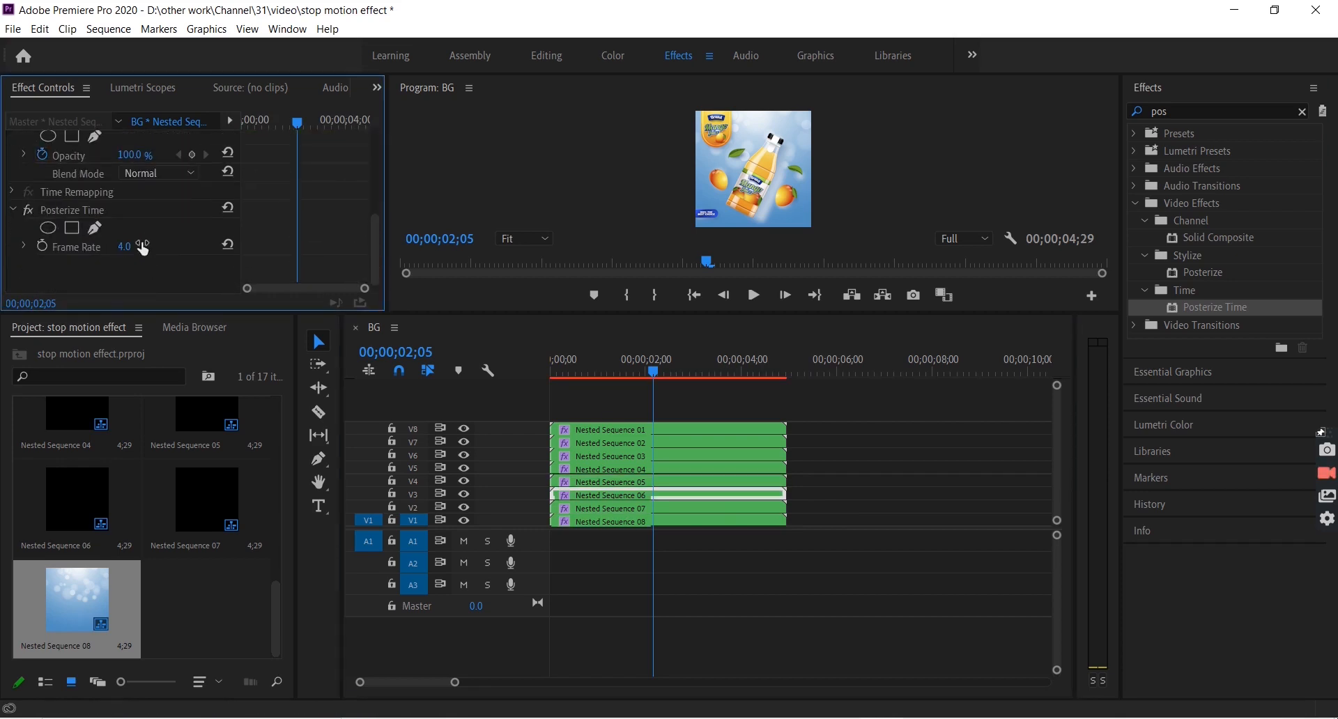
Set the Posterize Time Frame Rate of Nested Sequence 07 to 4.
{"action": "left_click", "coordinate": [682, 507]}
{"action": "left_click_drag", "start_coordinate": [377, 176], "coordinate": [375, 255]}
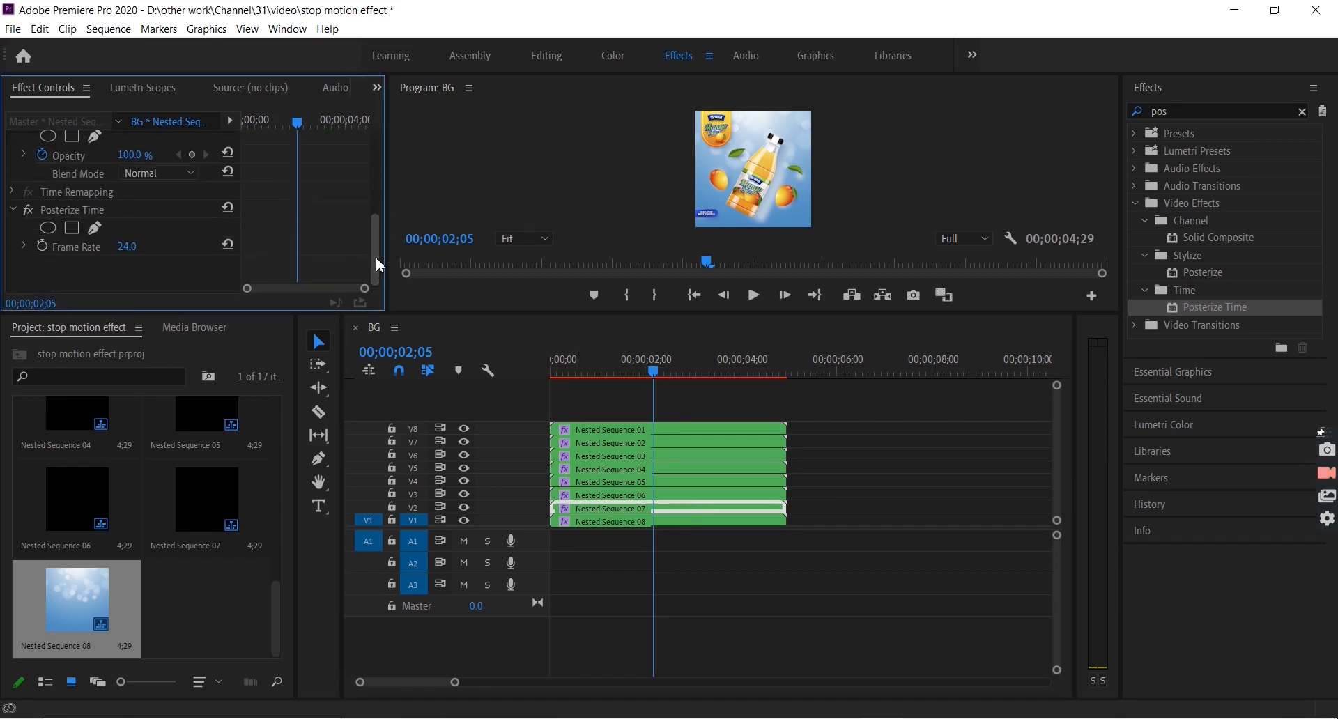
{"action": "left_click", "coordinate": [142, 242]}
{"action": "key", "text": "Return"}
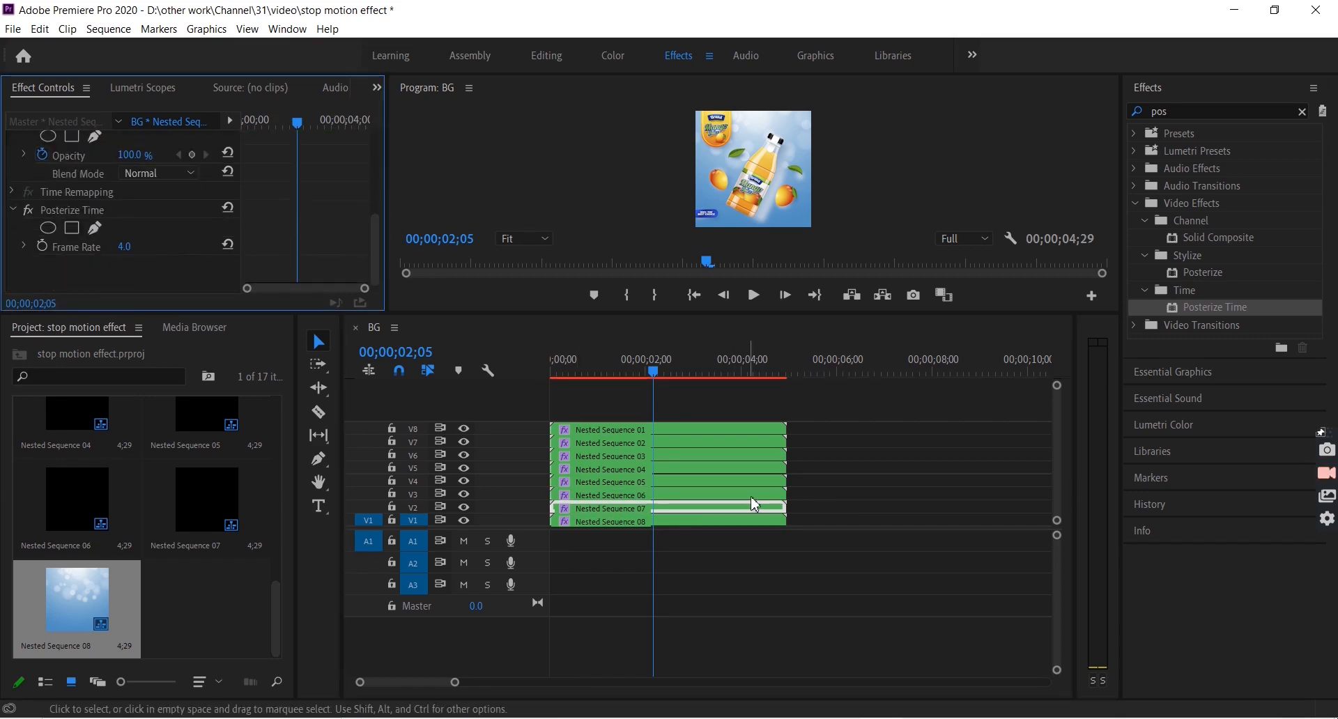
Set the Posterize Time Frame Rate of Nested Sequence 08 to 4.
{"action": "left_click", "coordinate": [752, 519]}
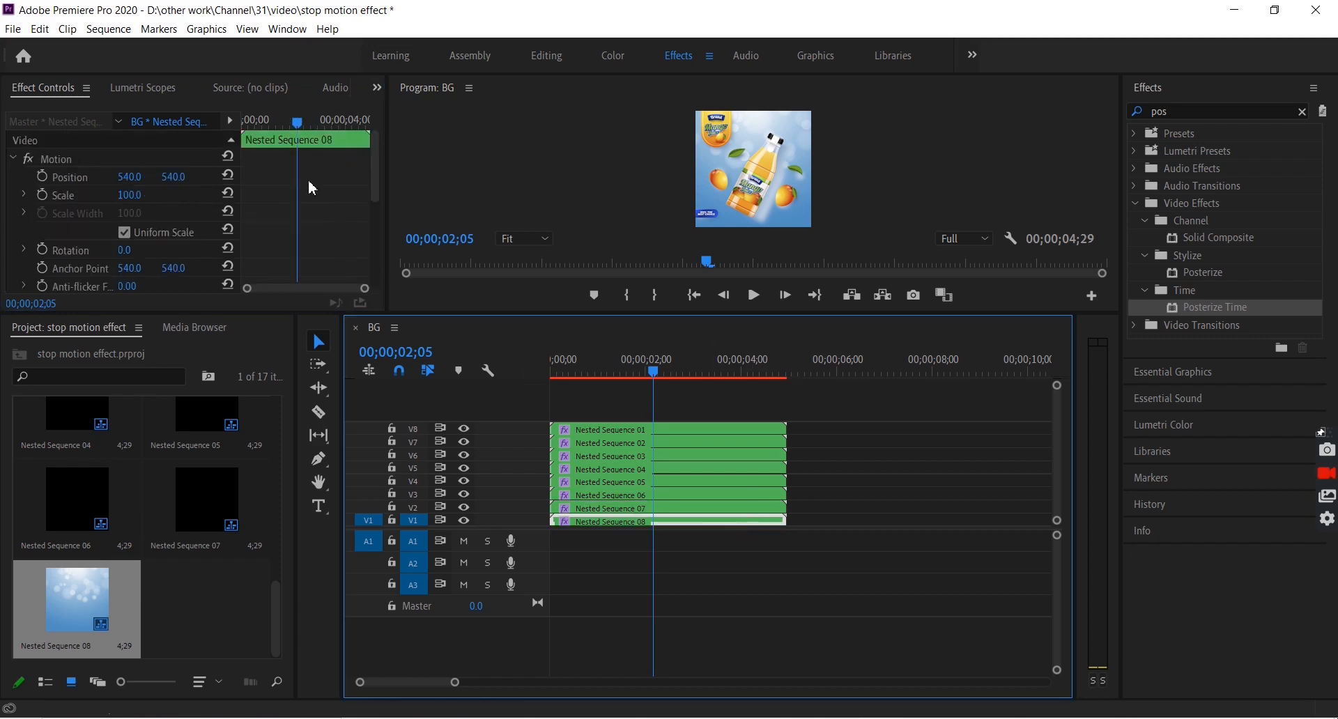
{"action": "left_click_drag", "start_coordinate": [374, 156], "coordinate": [374, 253]}
{"action": "left_click", "coordinate": [128, 251]}
{"action": "type", "text": "4"}
{"action": "key", "text": "Return"}
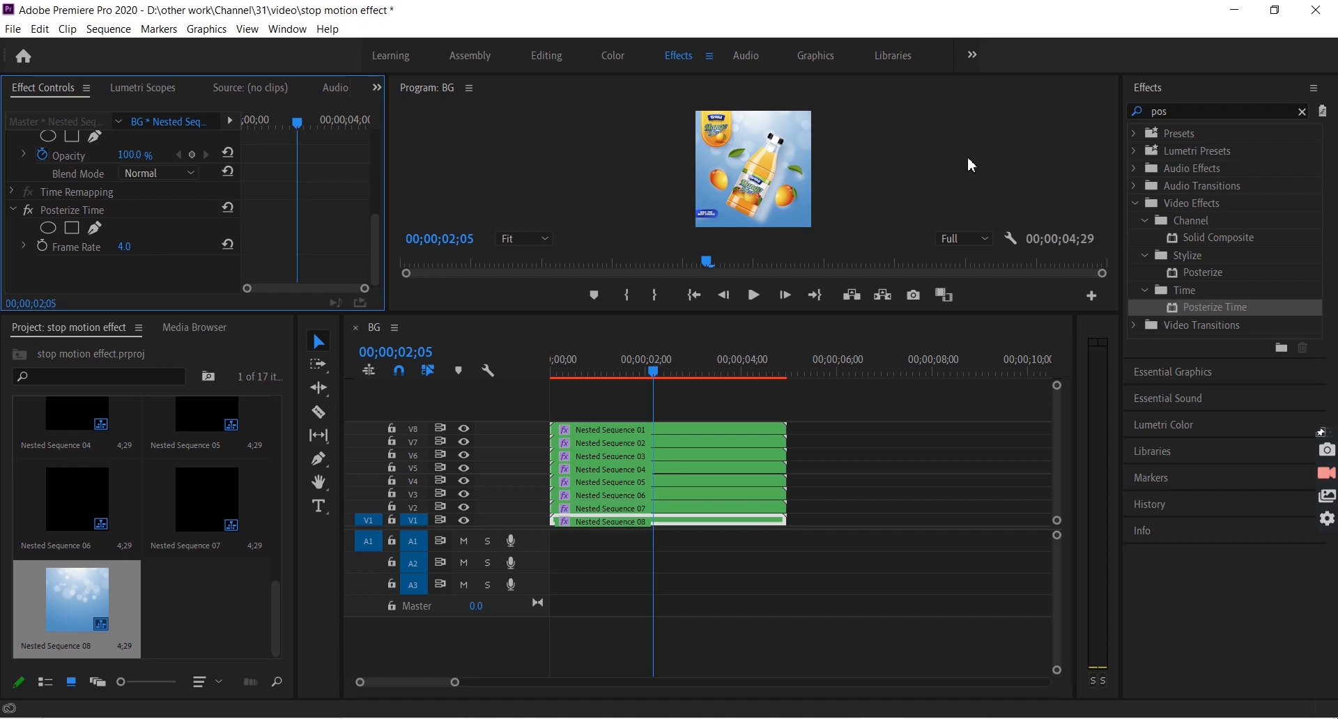
Save the project and play the stop motion animation in the maximized Program monitor.
{"action": "key", "text": "ctrl+s"}
{"action": "key", "text": "grave"}
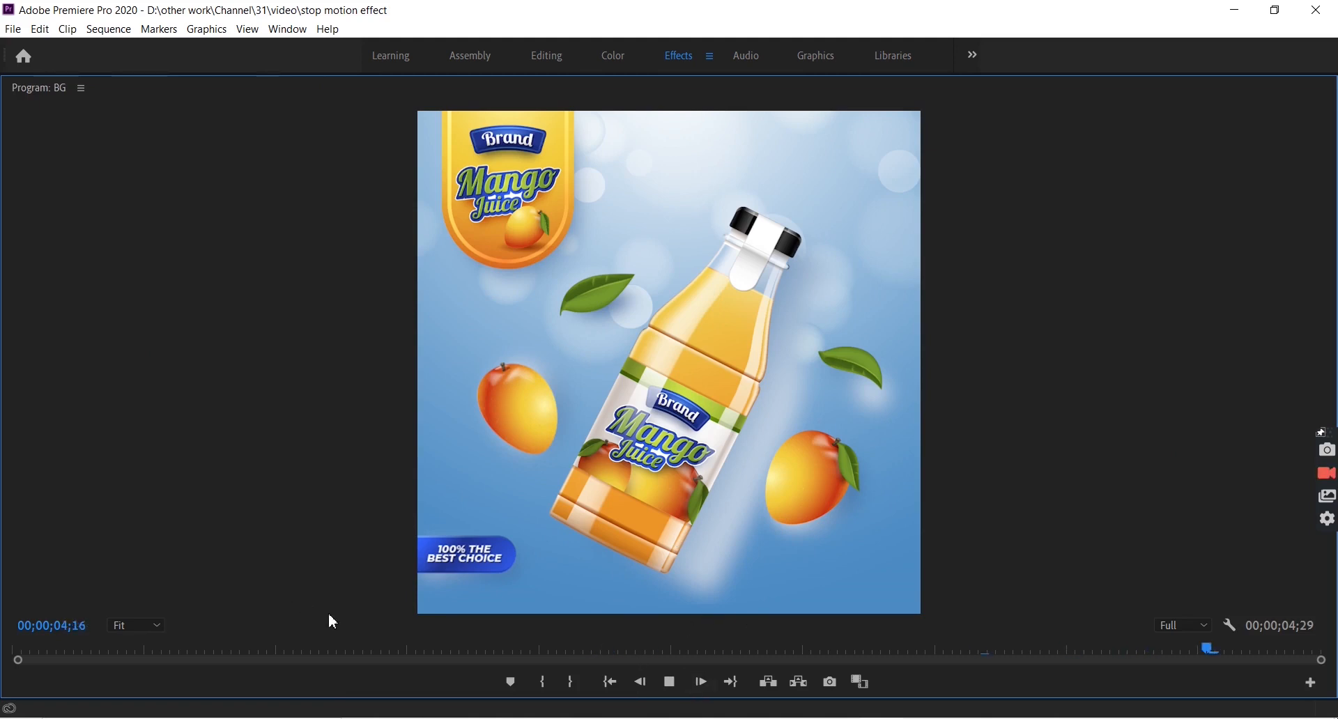
{"action": "key", "text": "space"}
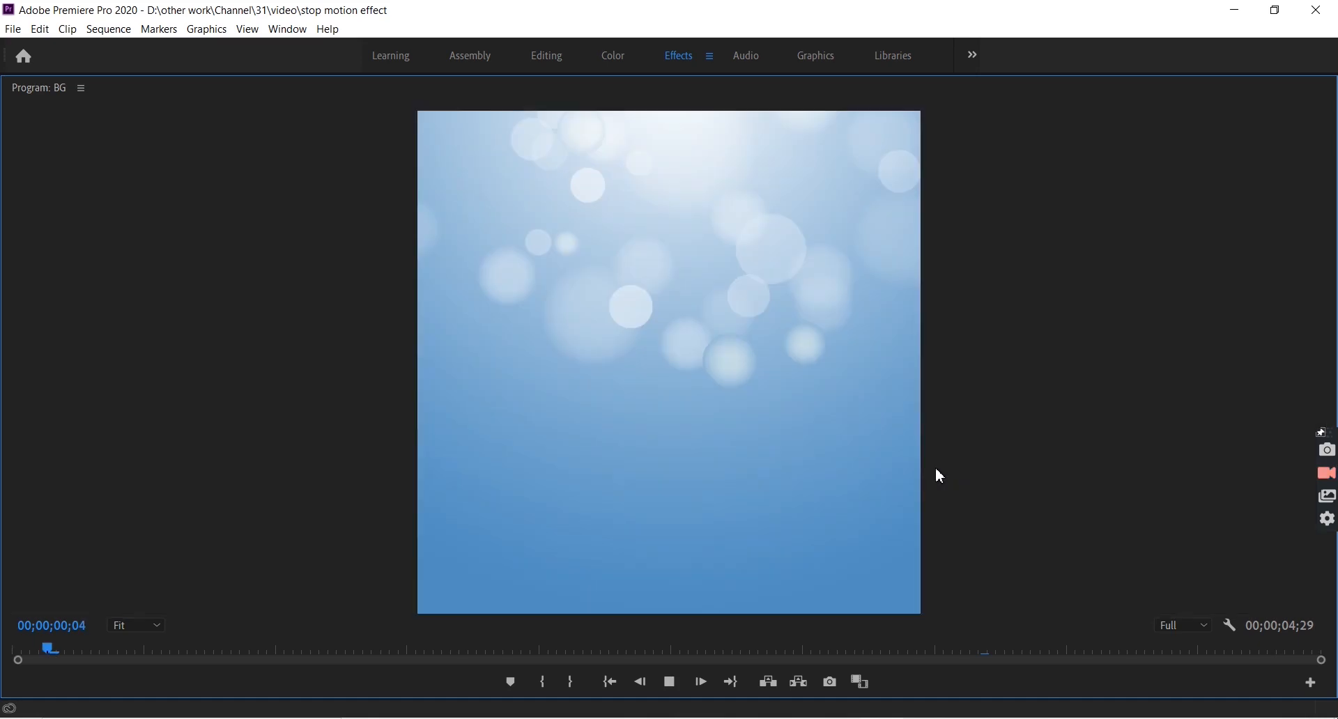
{"action": "key", "text": "space"}
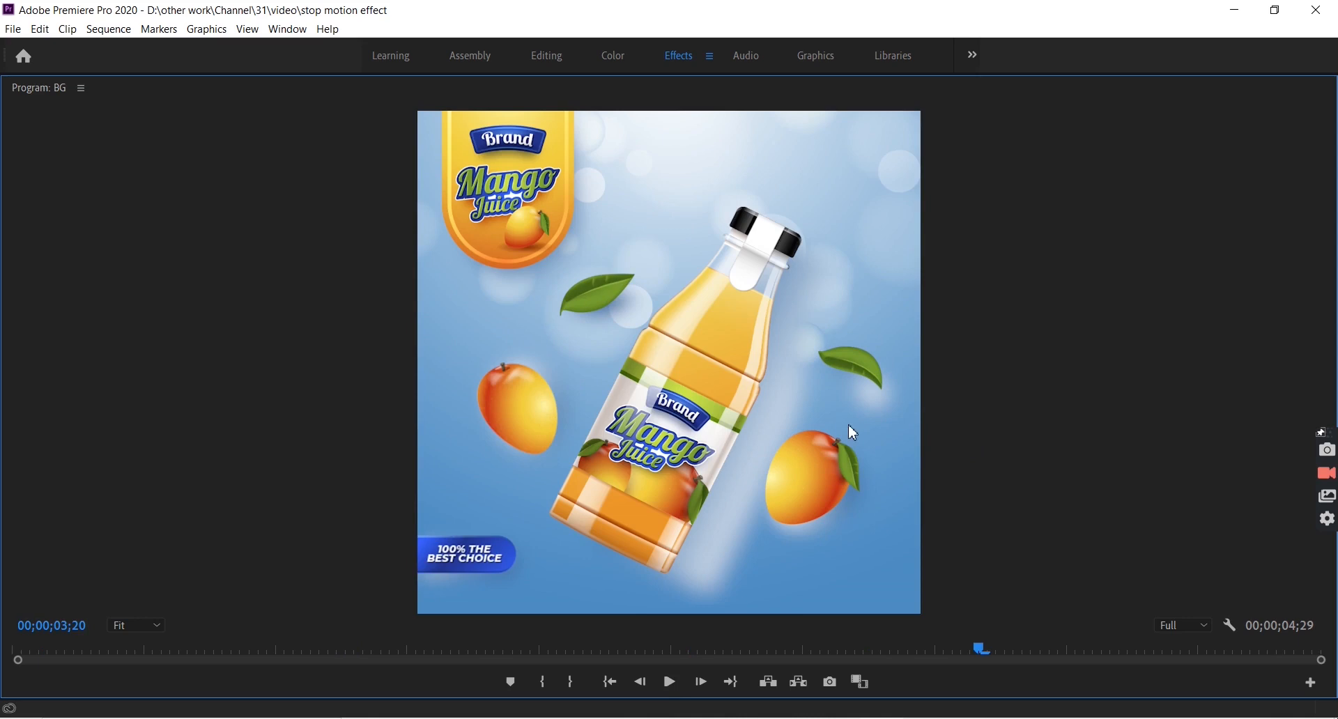
{"action": "key", "text": "ctrl+s"}
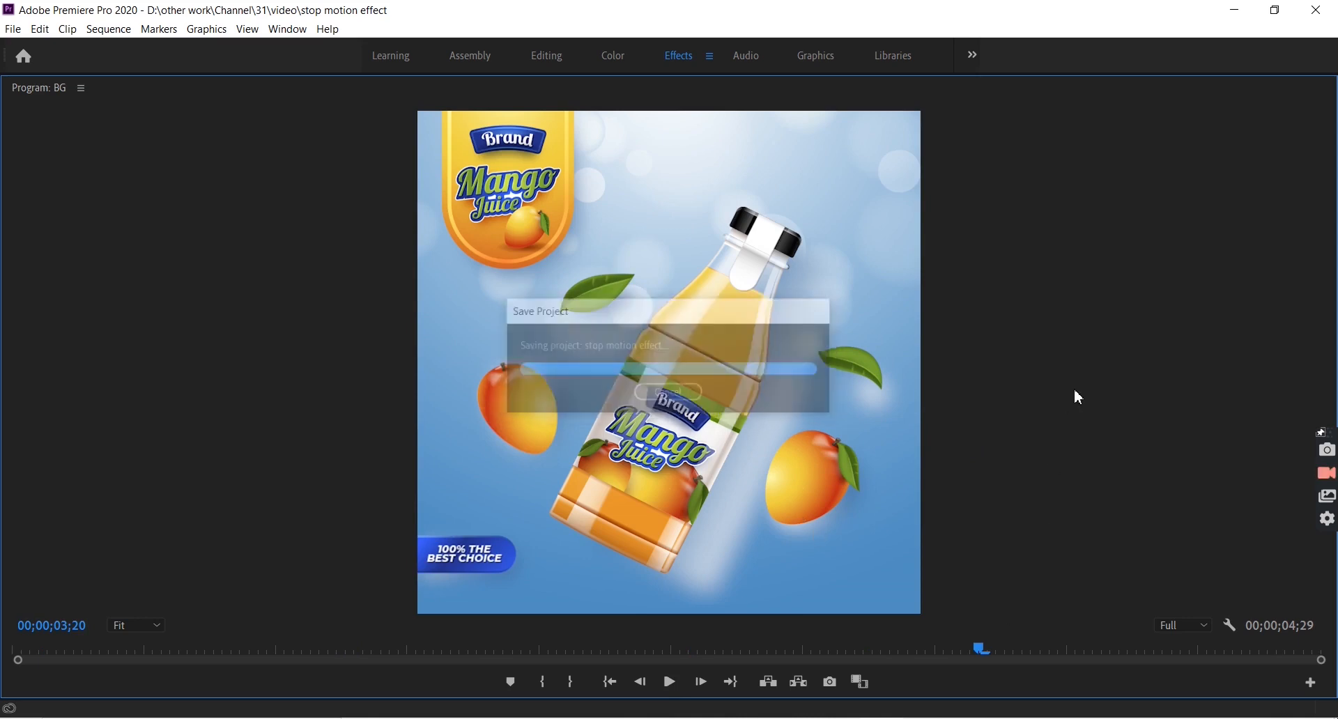
{"action": "key", "text": "grave"}
Enlarge the Program monitor, replay the BG sequence from its start and save the project.
{"action": "left_click_drag", "start_coordinate": [864, 313], "coordinate": [878, 461]}
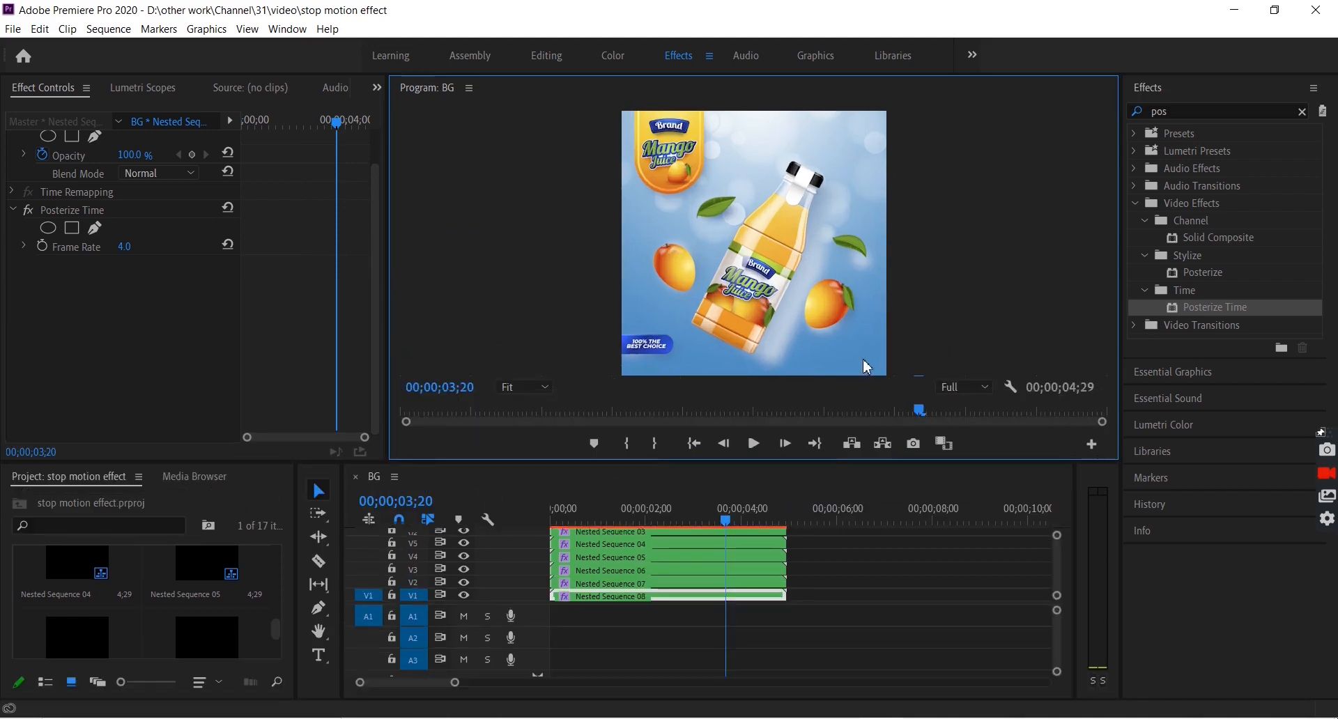
{"action": "left_click_drag", "start_coordinate": [719, 522], "coordinate": [547, 528]}
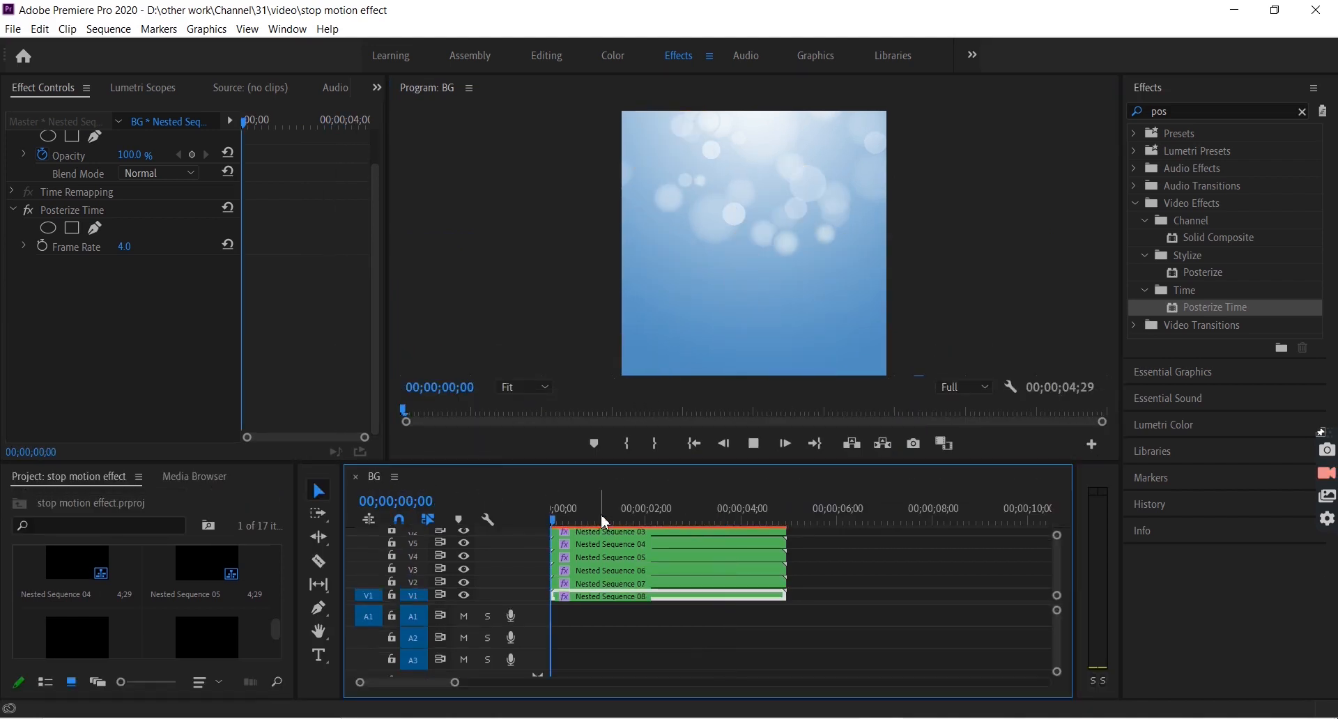
{"action": "key", "text": "space"}
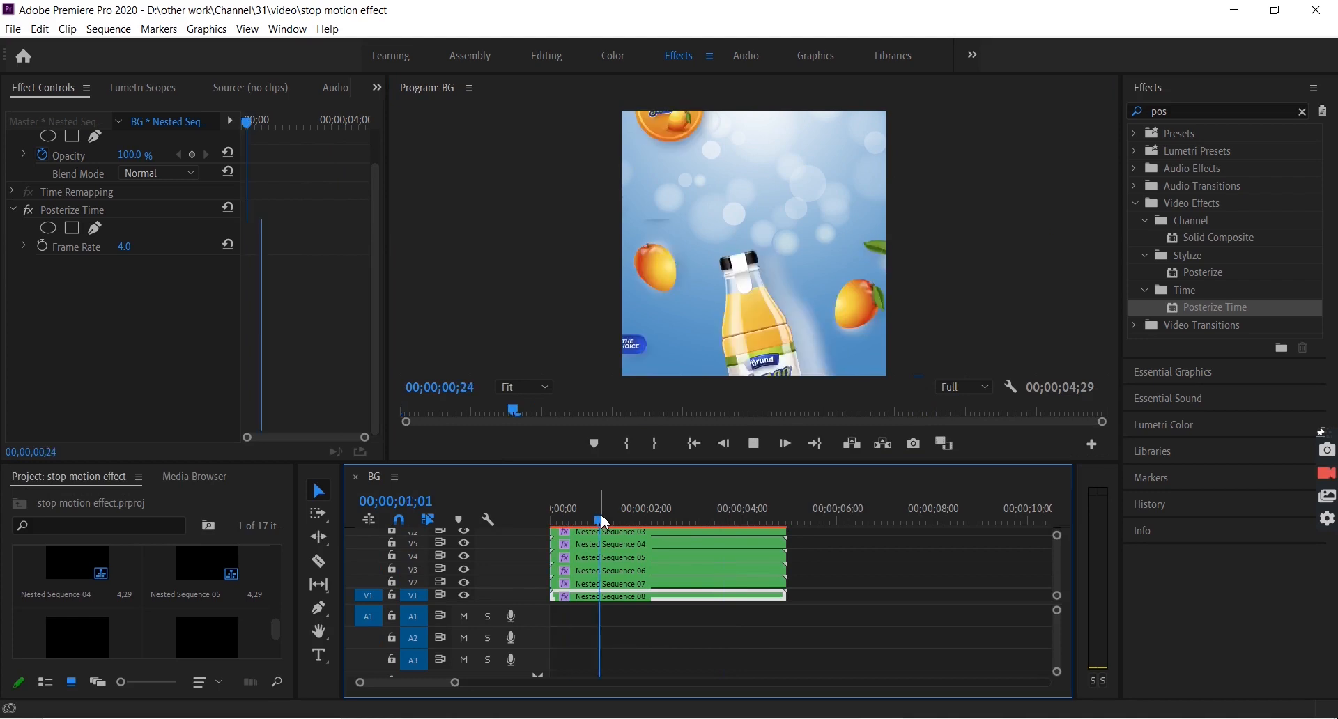
{"action": "key", "text": "space"}
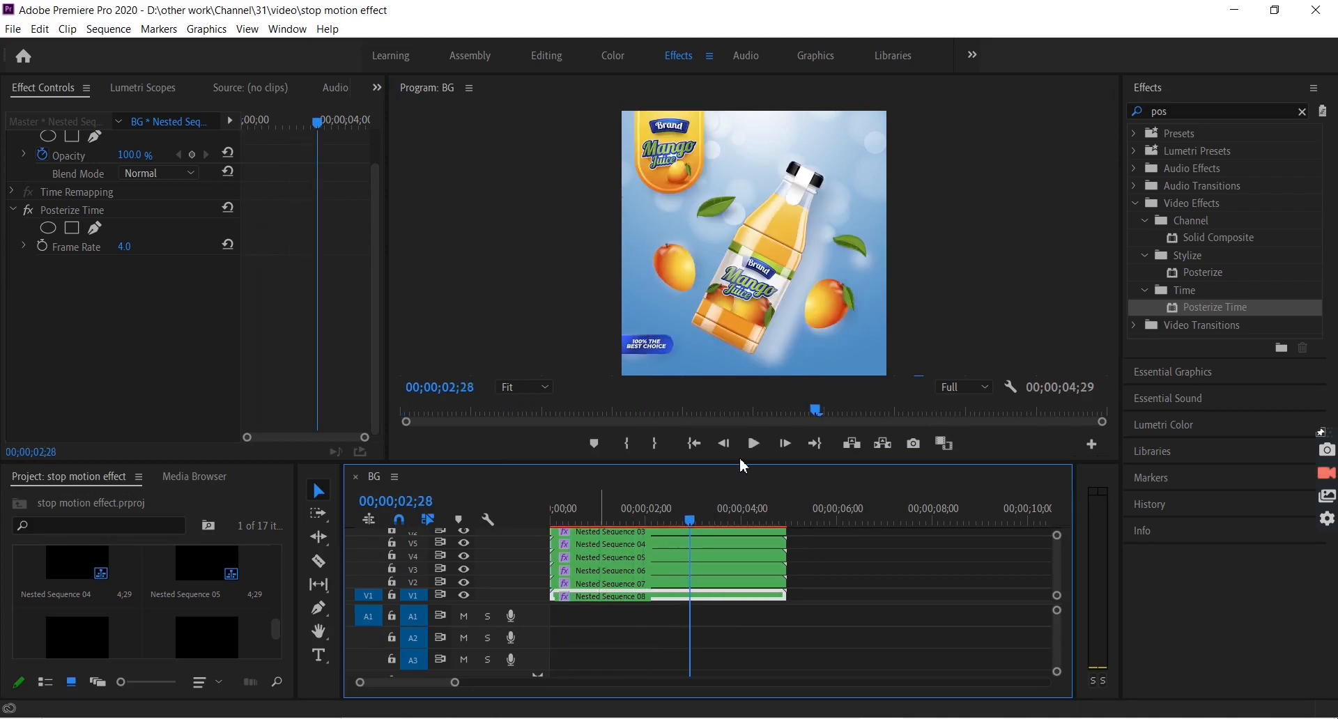
{"action": "key", "text": "ctrl+s"}
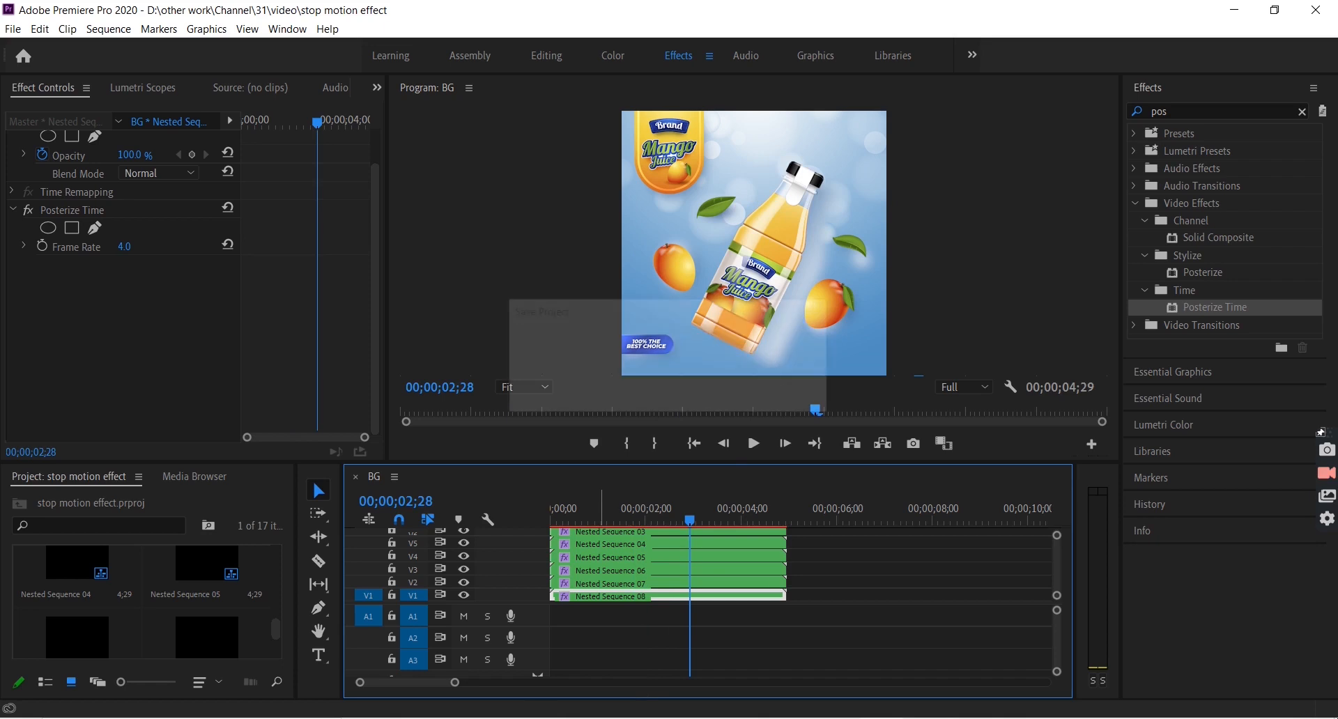
Import the bensound-dubstep audio from the ref folder in File Explorer and place it on track A1 at the sequence start.
{"action": "left_click", "coordinate": [495, 718]}
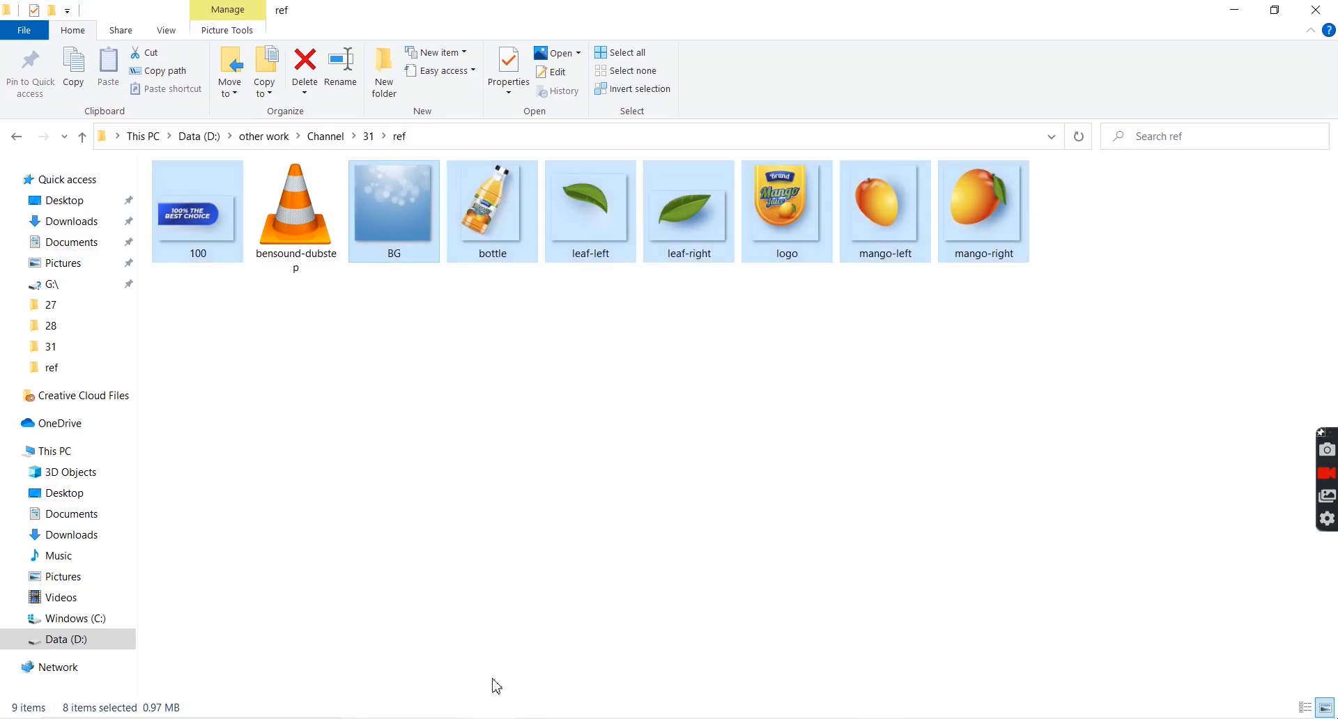
{"action": "left_click", "coordinate": [298, 230]}
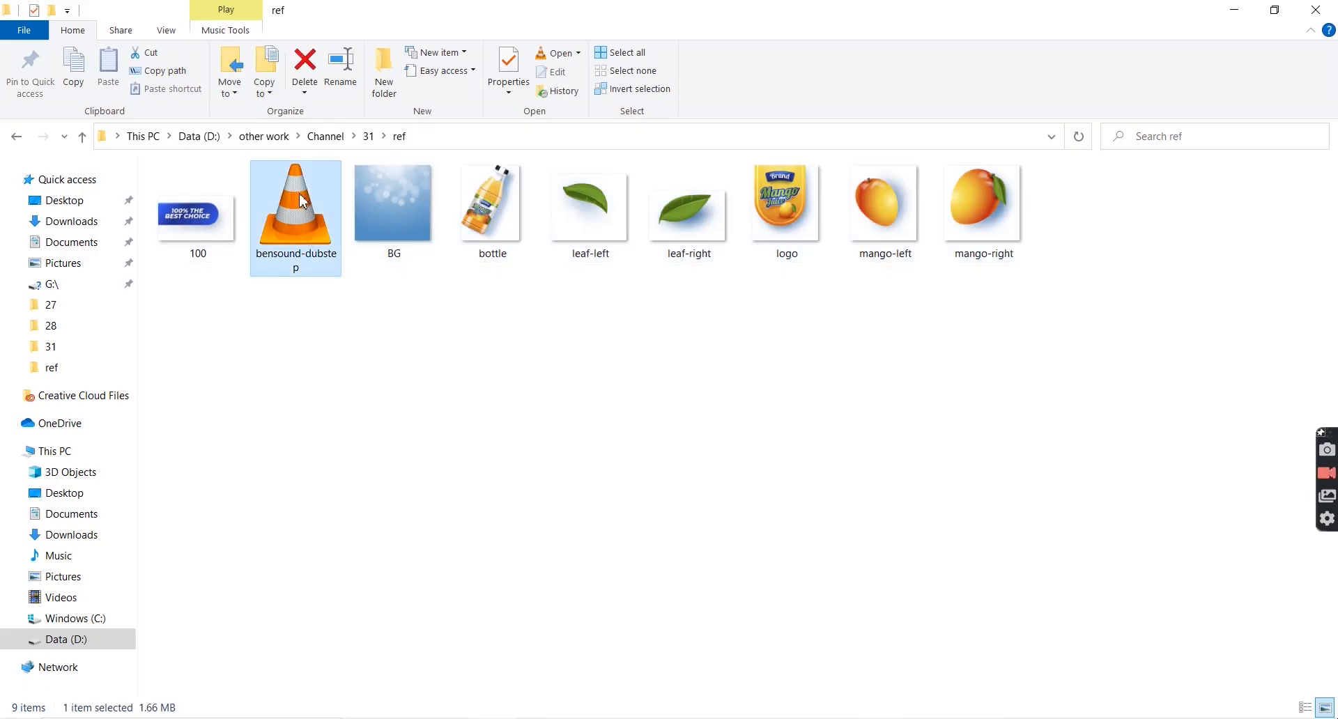
{"action": "left_click_drag", "start_coordinate": [299, 194], "coordinate": [170, 576]}
{"action": "key", "text": "alt+Tab"}
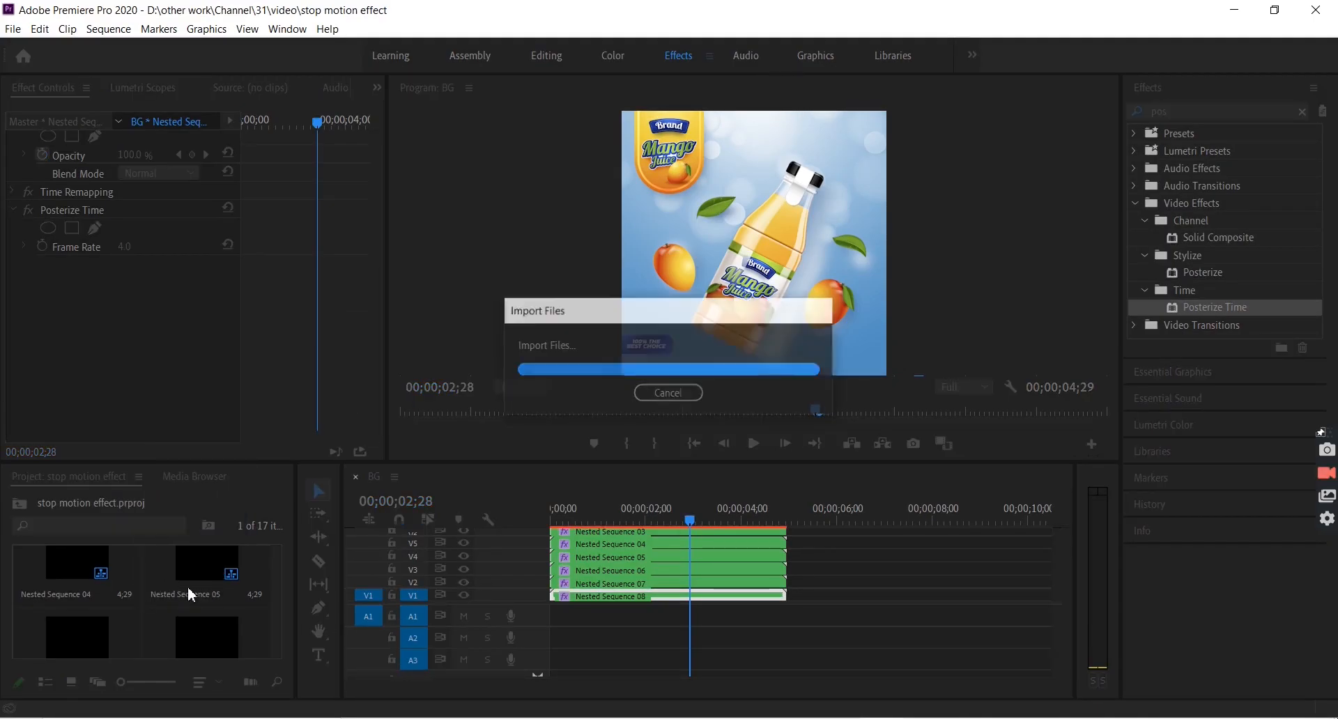
{"action": "left_click_drag", "start_coordinate": [203, 594], "coordinate": [557, 624]}
Play the sequence with its music from the start in the maximized Program monitor.
{"action": "left_click_drag", "start_coordinate": [454, 683], "coordinate": [436, 688]}
{"action": "key", "text": "Home"}
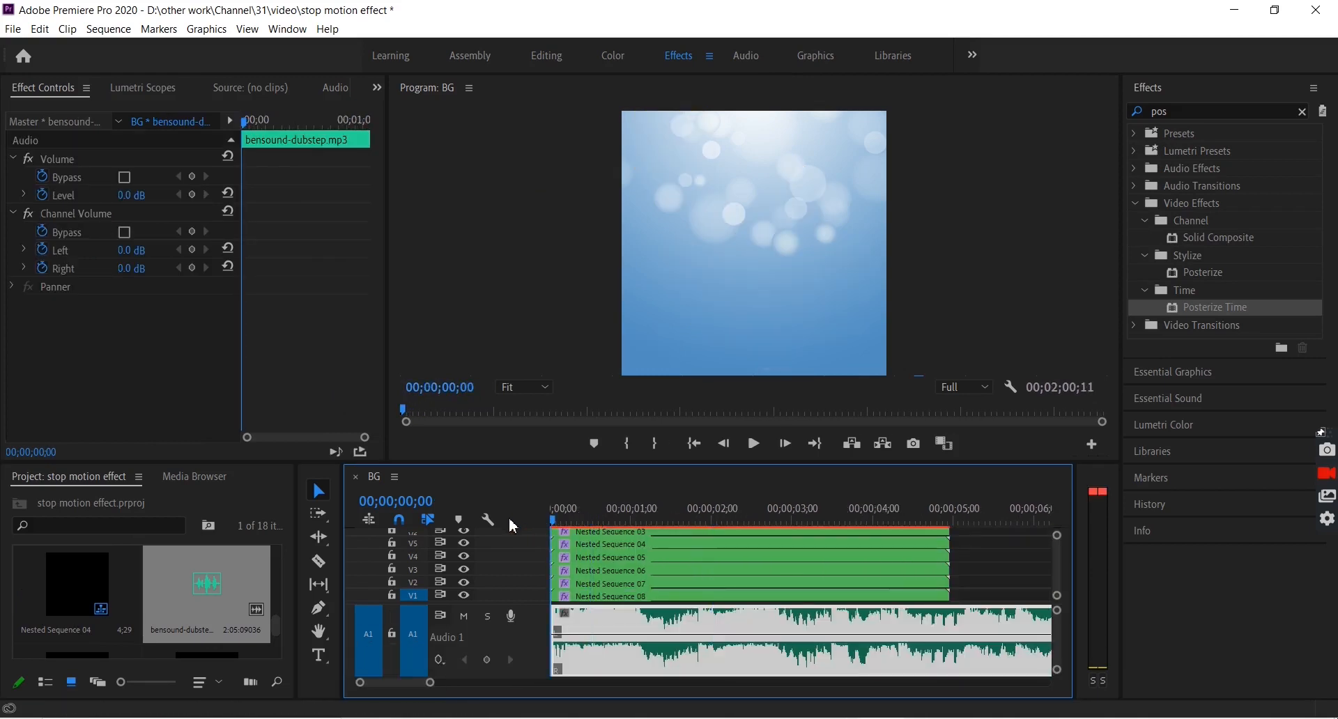
{"action": "left_click", "coordinate": [1011, 254]}
{"action": "key", "text": "grave"}
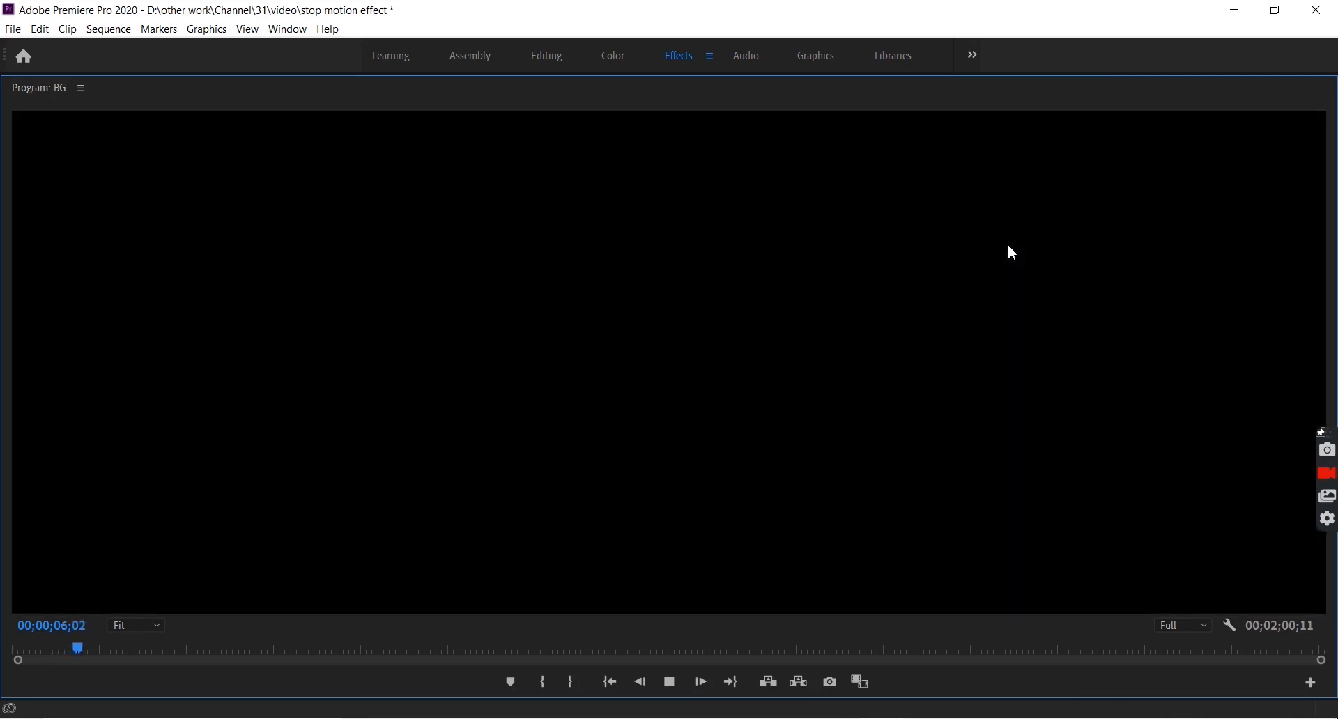
{"action": "key", "text": "grave"}
{"action": "key", "text": "space"}
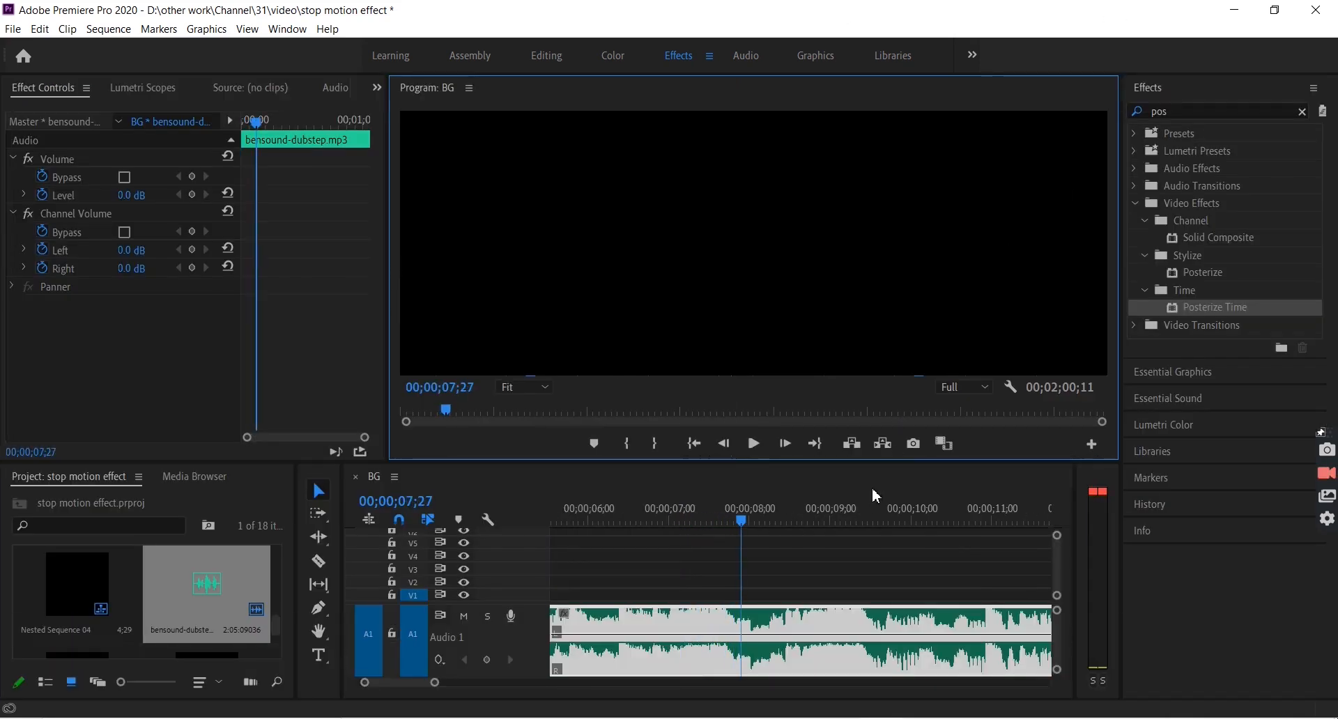
Trim the end of the bensound-dubstep clip to match the end of the nested sequences and save the project.
{"action": "left_click_drag", "start_coordinate": [436, 689], "coordinate": [697, 686]}
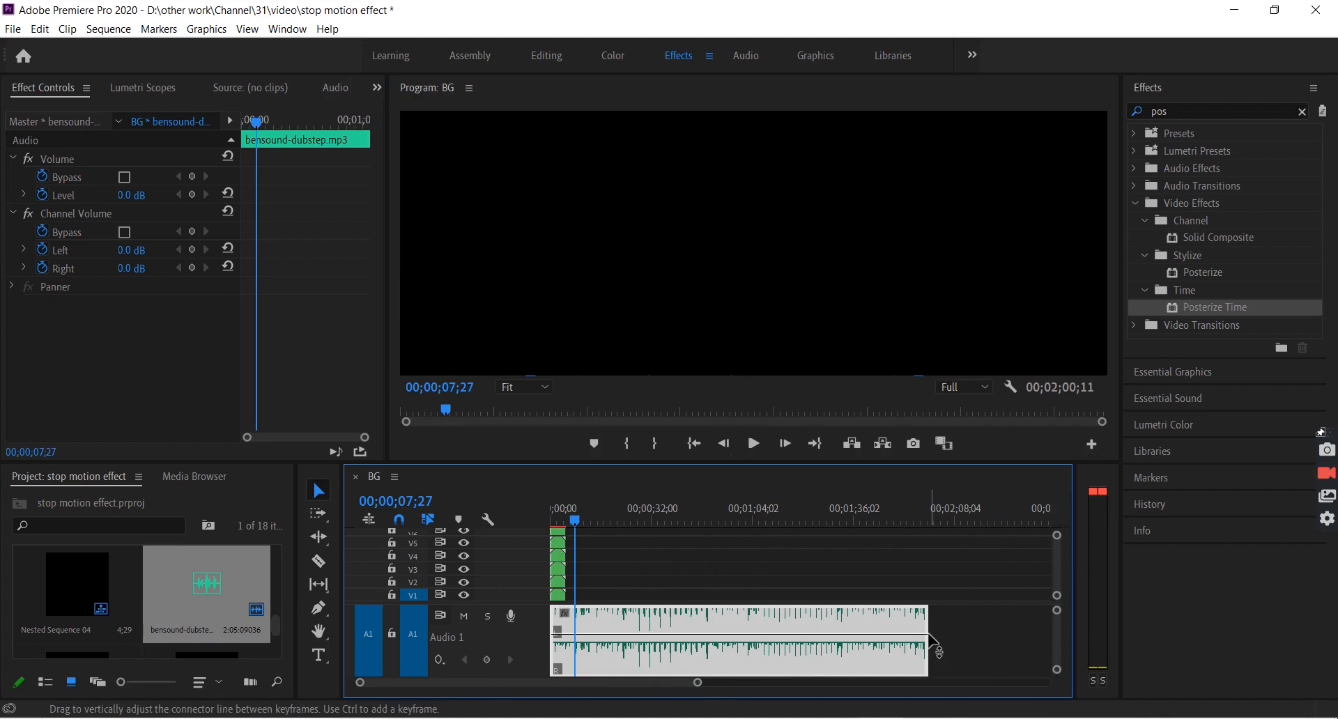
{"action": "left_click_drag", "start_coordinate": [931, 640], "coordinate": [565, 639]}
{"action": "key", "text": "ctrl+s"}
{"action": "left_click_drag", "start_coordinate": [698, 683], "coordinate": [546, 689]}
{"action": "key", "text": "ctrl+s"}
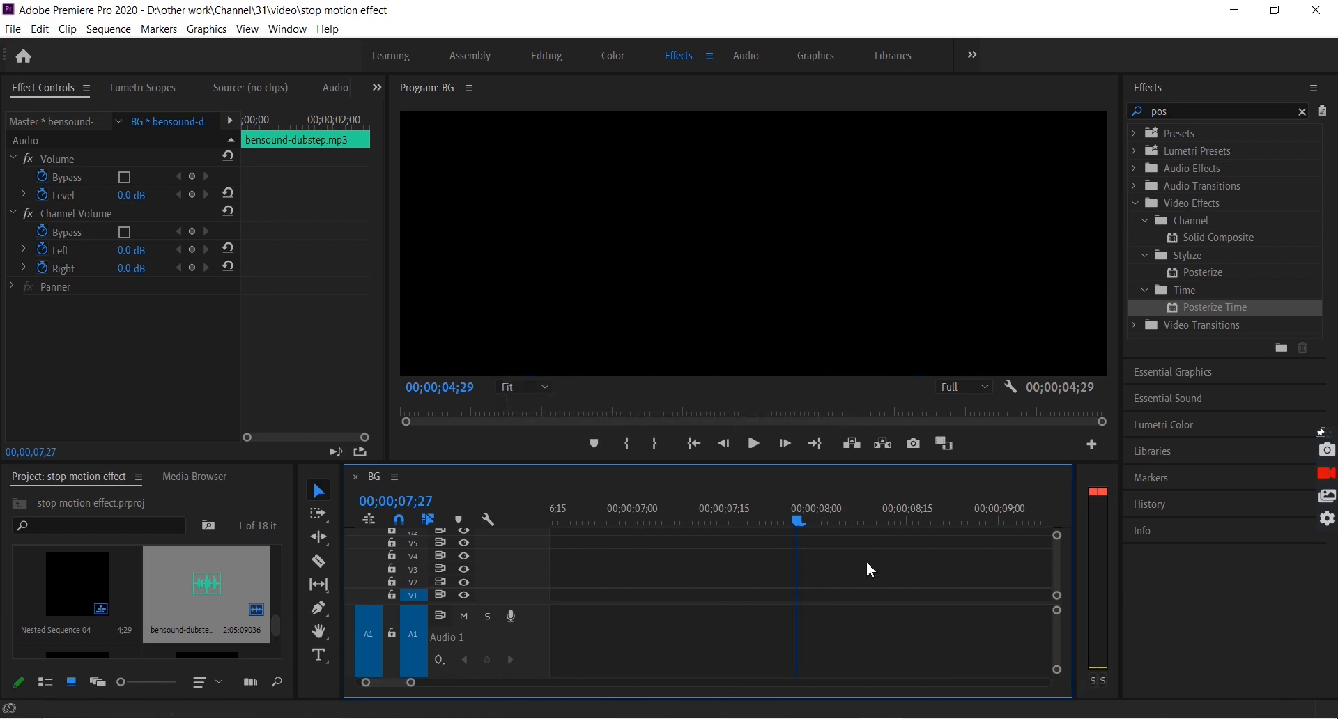
Switch to File Explorer and select the stop motion video in folder 31.
{"action": "key", "text": "alt+Tab"}
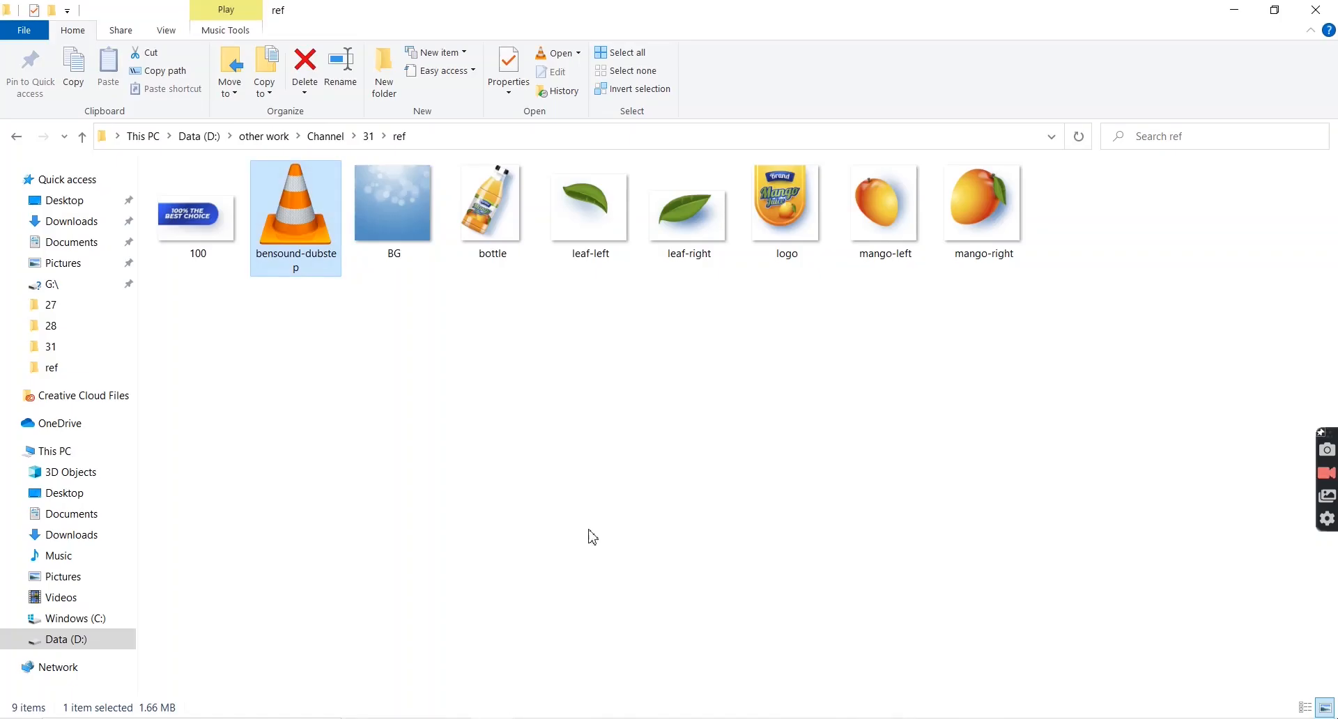
{"action": "left_click", "coordinate": [370, 136]}
{"action": "left_click", "coordinate": [432, 429]}
{"action": "left_click", "coordinate": [209, 270]}
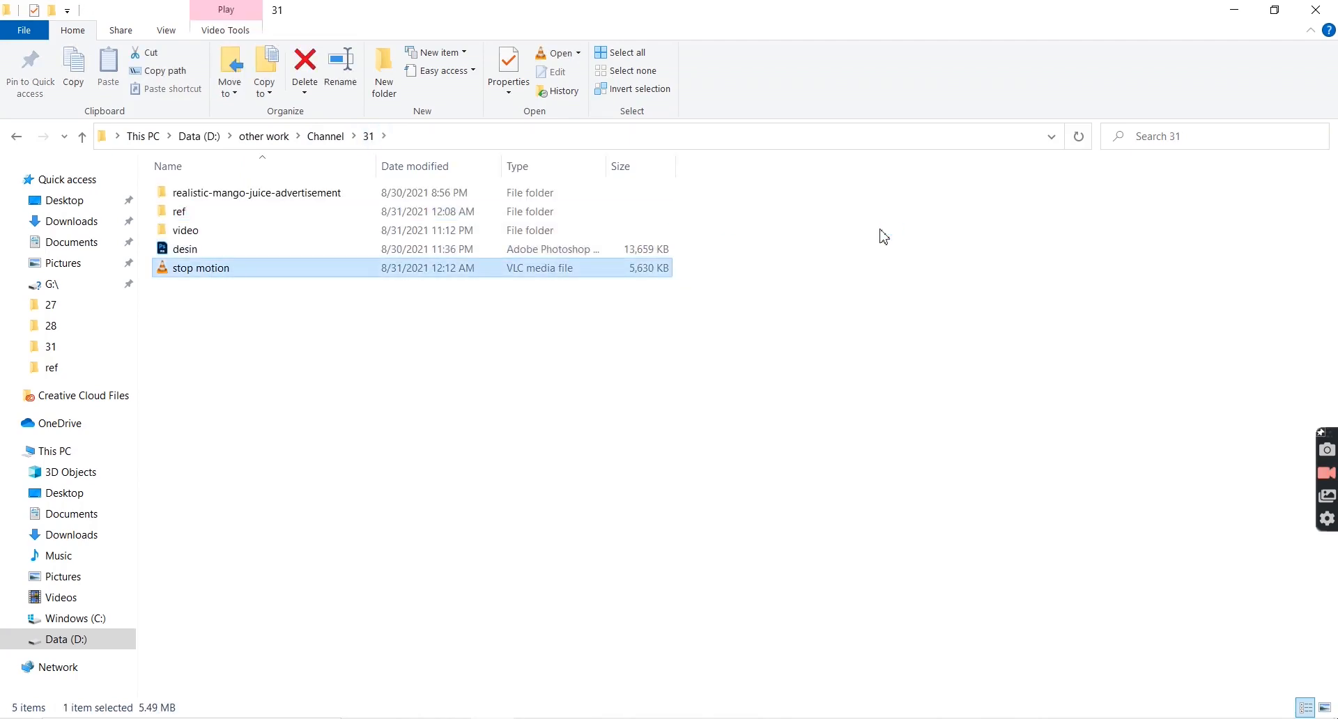